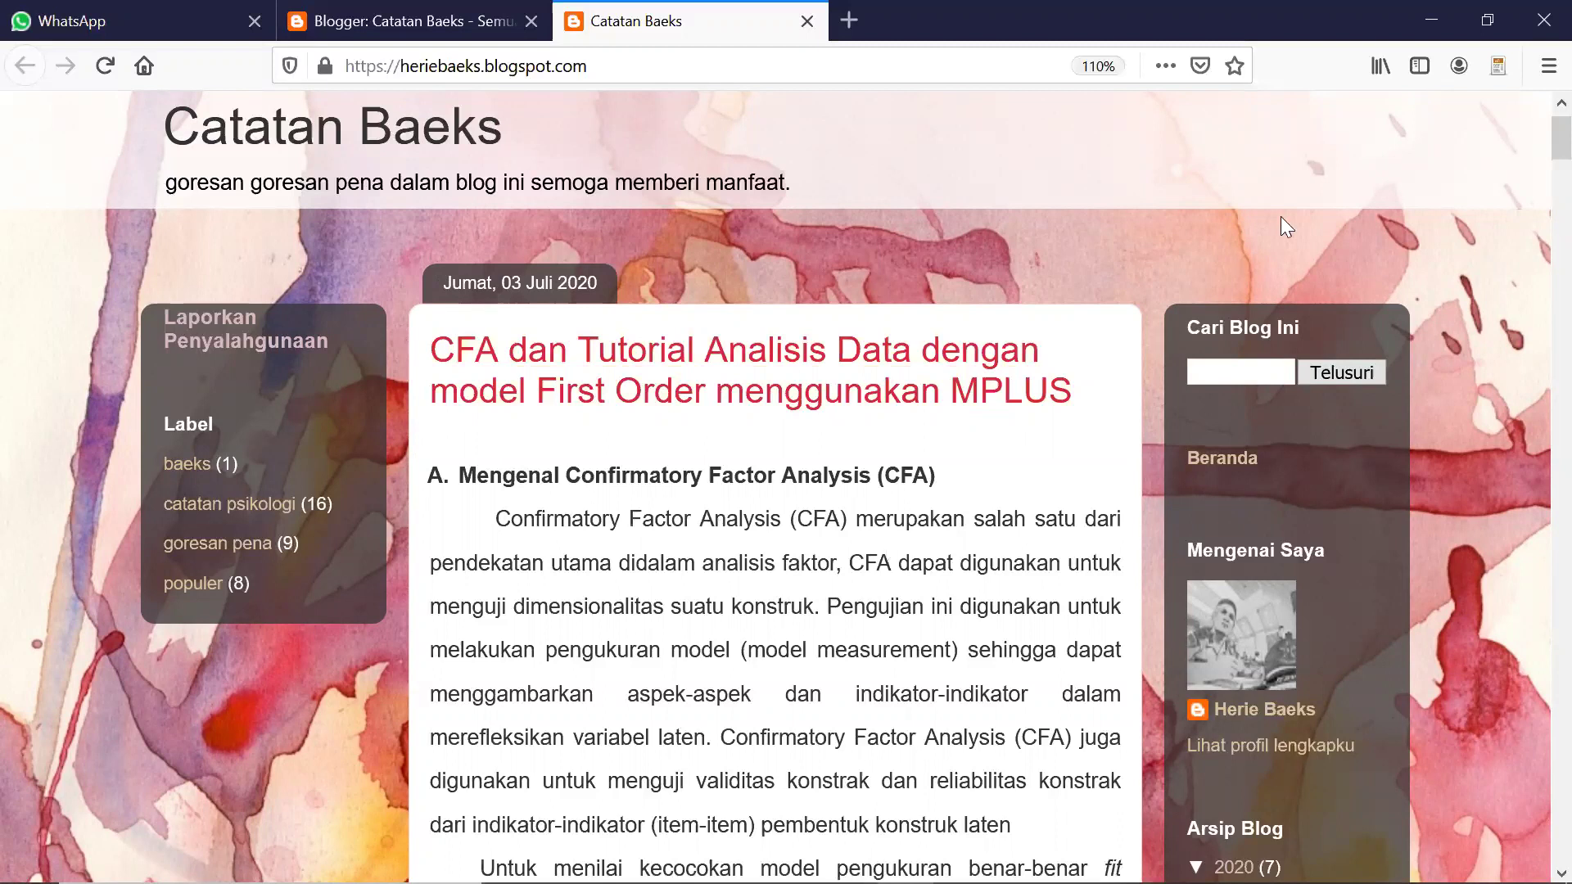
# Minimize the browser and open the data WFC workbook from the WFC folder on the desktop.
pyautogui.click(1432, 19)
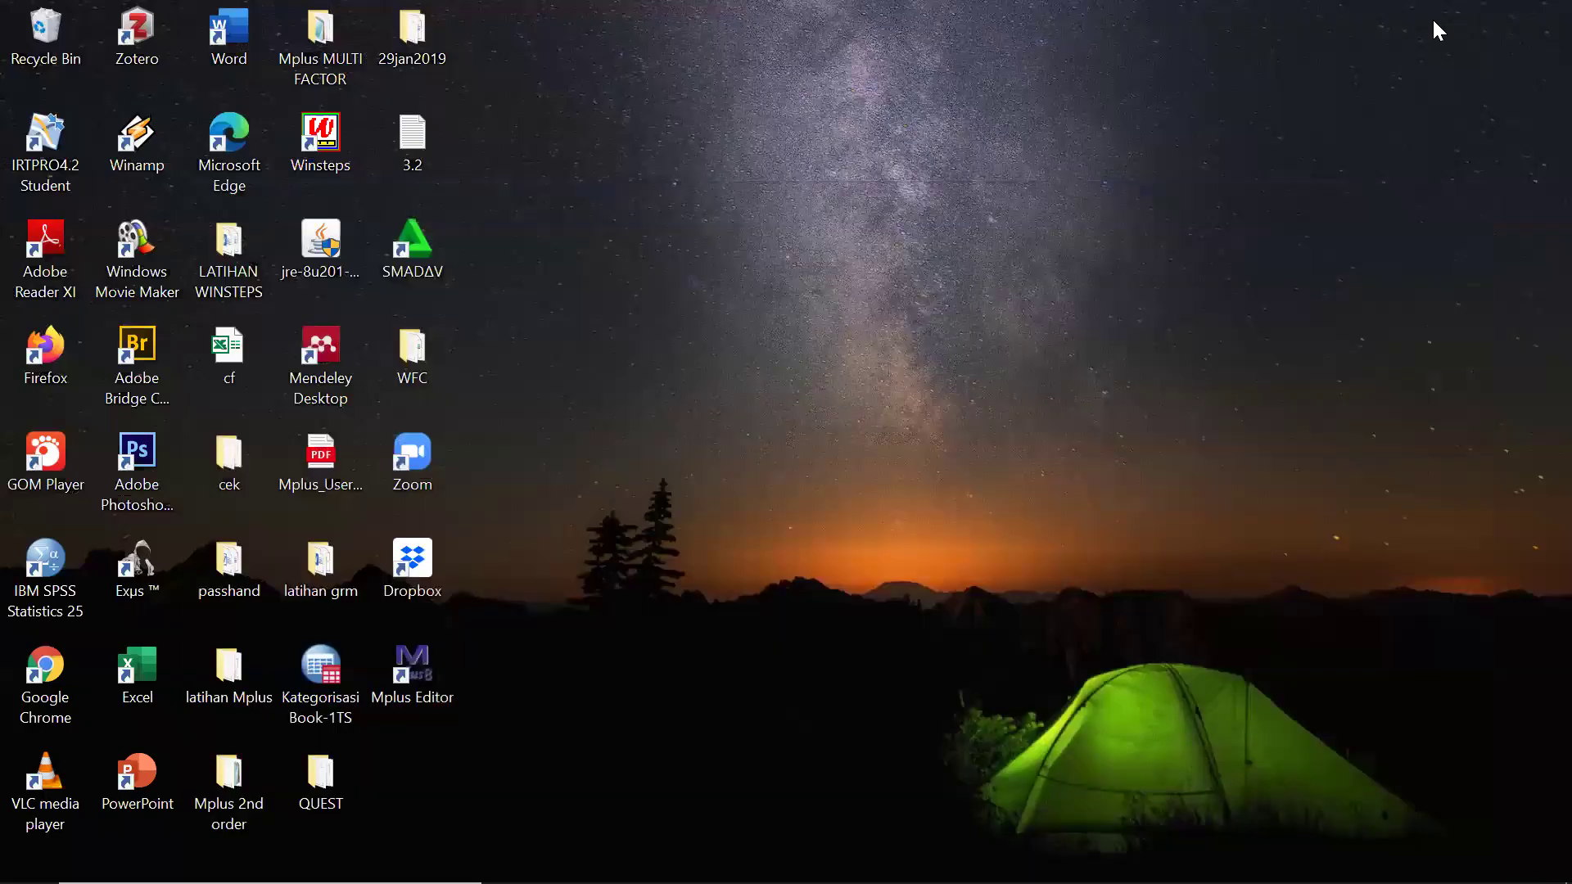
pyautogui.moveTo(1479, 168); pyautogui.dragTo(1475, 517)
pyautogui.doubleClick(417, 350)
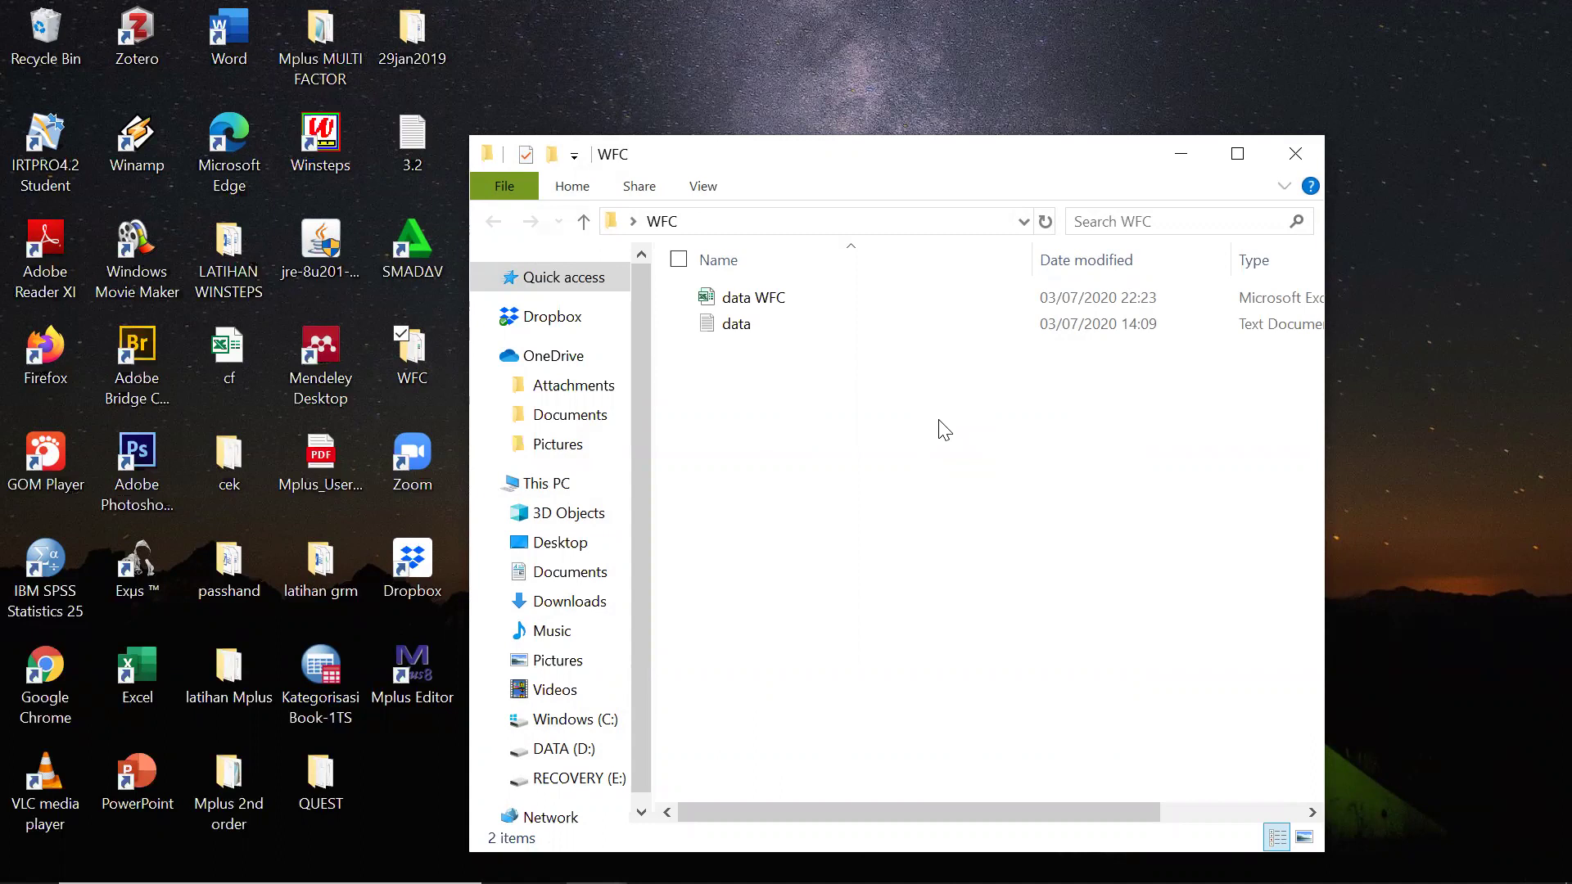
pyautogui.doubleClick(761, 300)
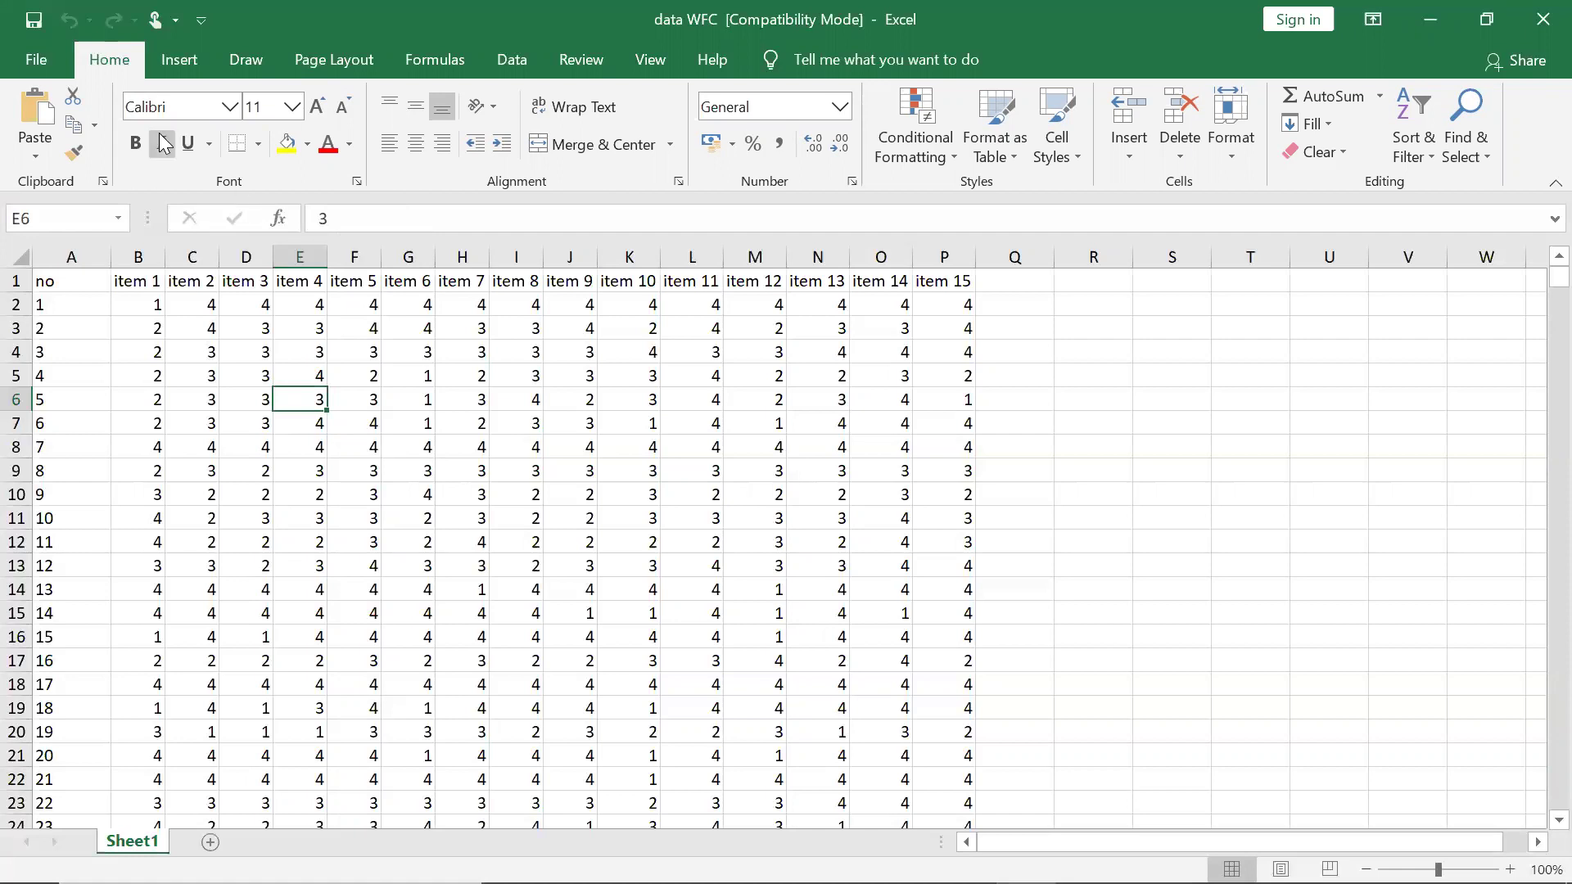
# Examine the item 1 to item 15 columns and the numbered respondent rows in the worksheet.
pyautogui.click(133, 274)
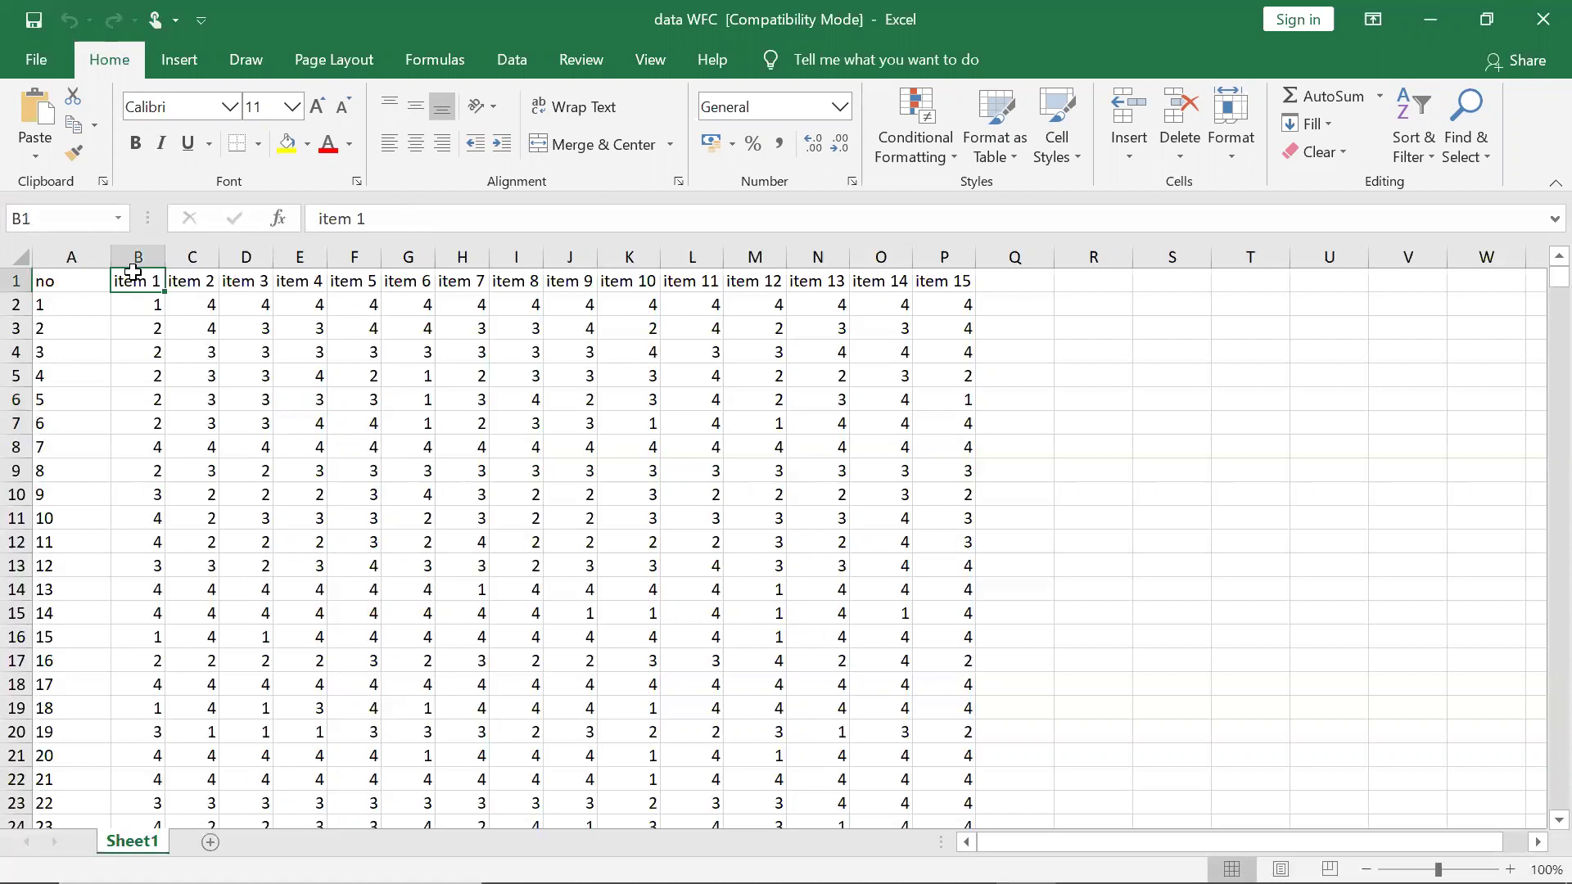
pyautogui.click(940, 278)
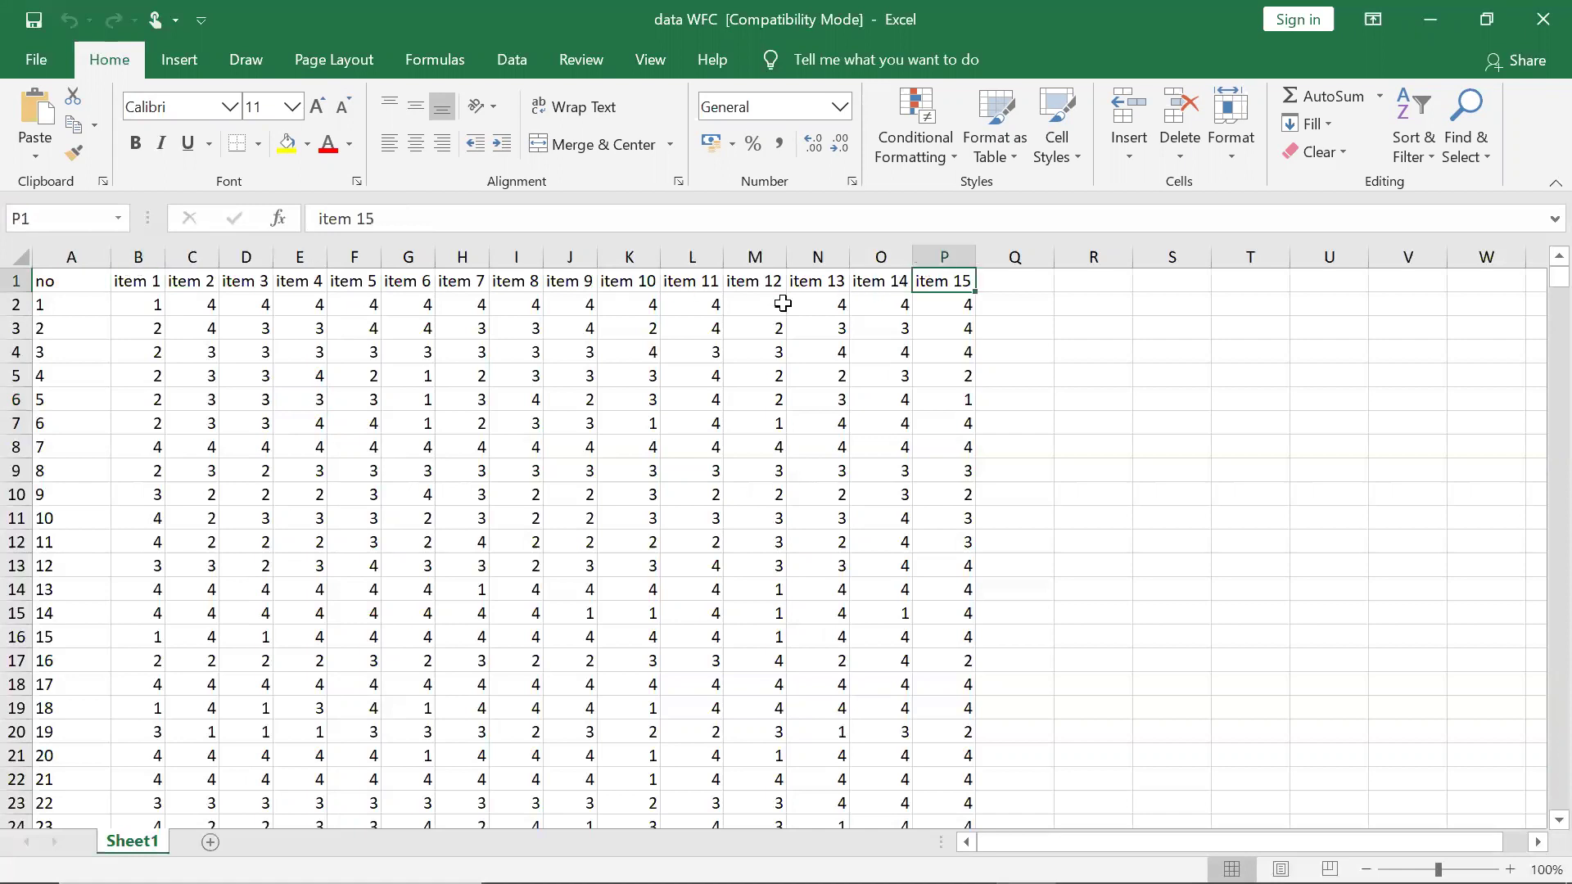
pyautogui.click(84, 302)
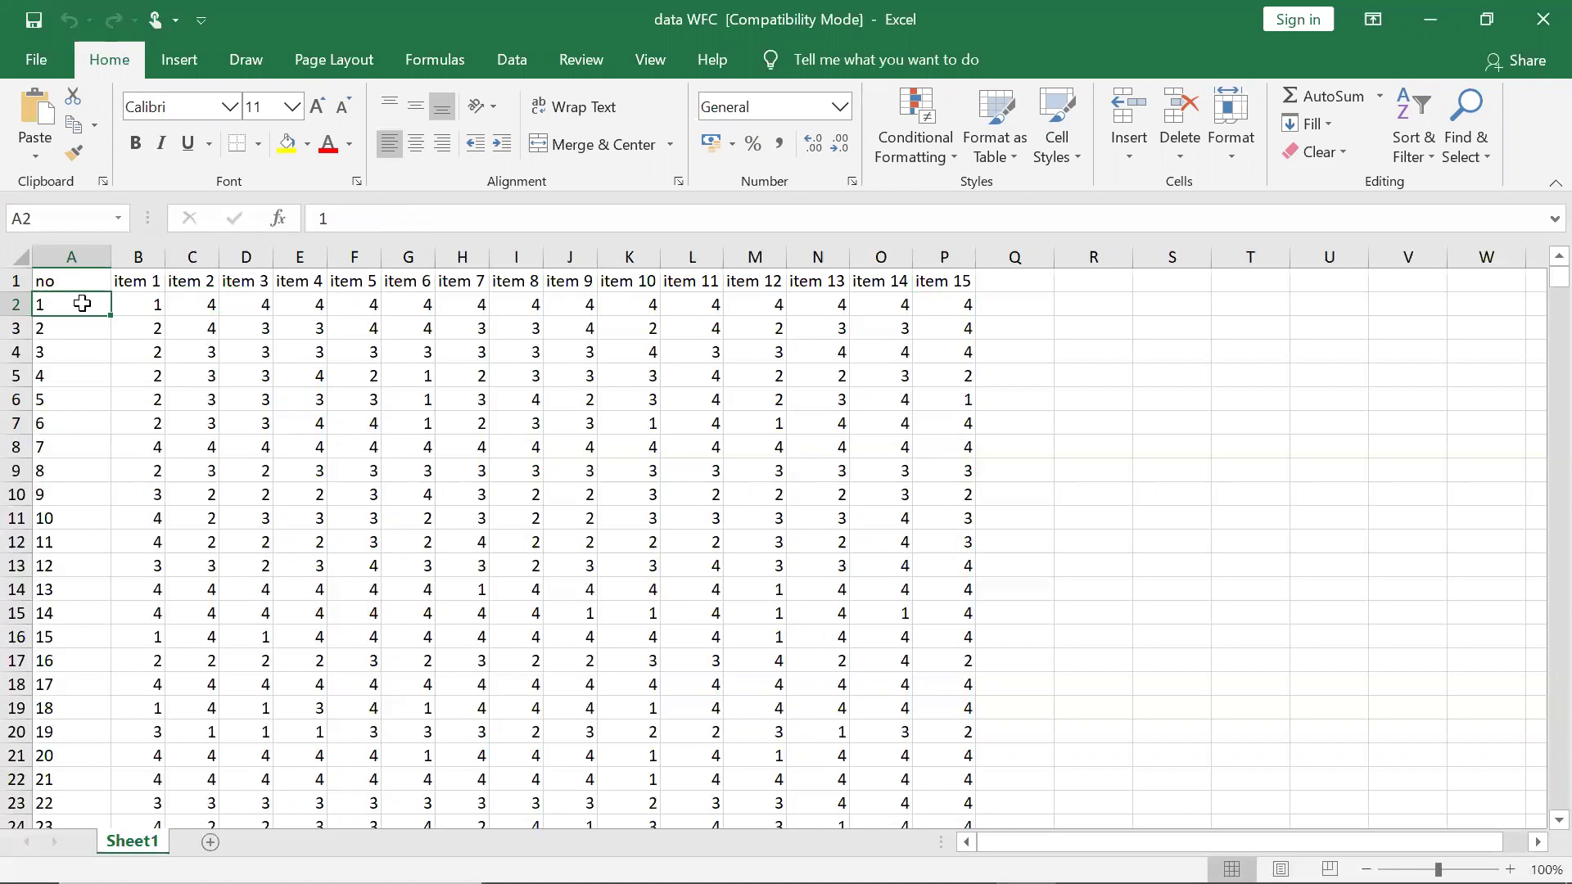
pyautogui.moveTo(1549, 282)
pyautogui.mouseDown()
pyautogui.moveTo(1535, 810)
pyautogui.moveTo(1543, 271)
pyautogui.mouseUp()
pyautogui.click(1165, 407)
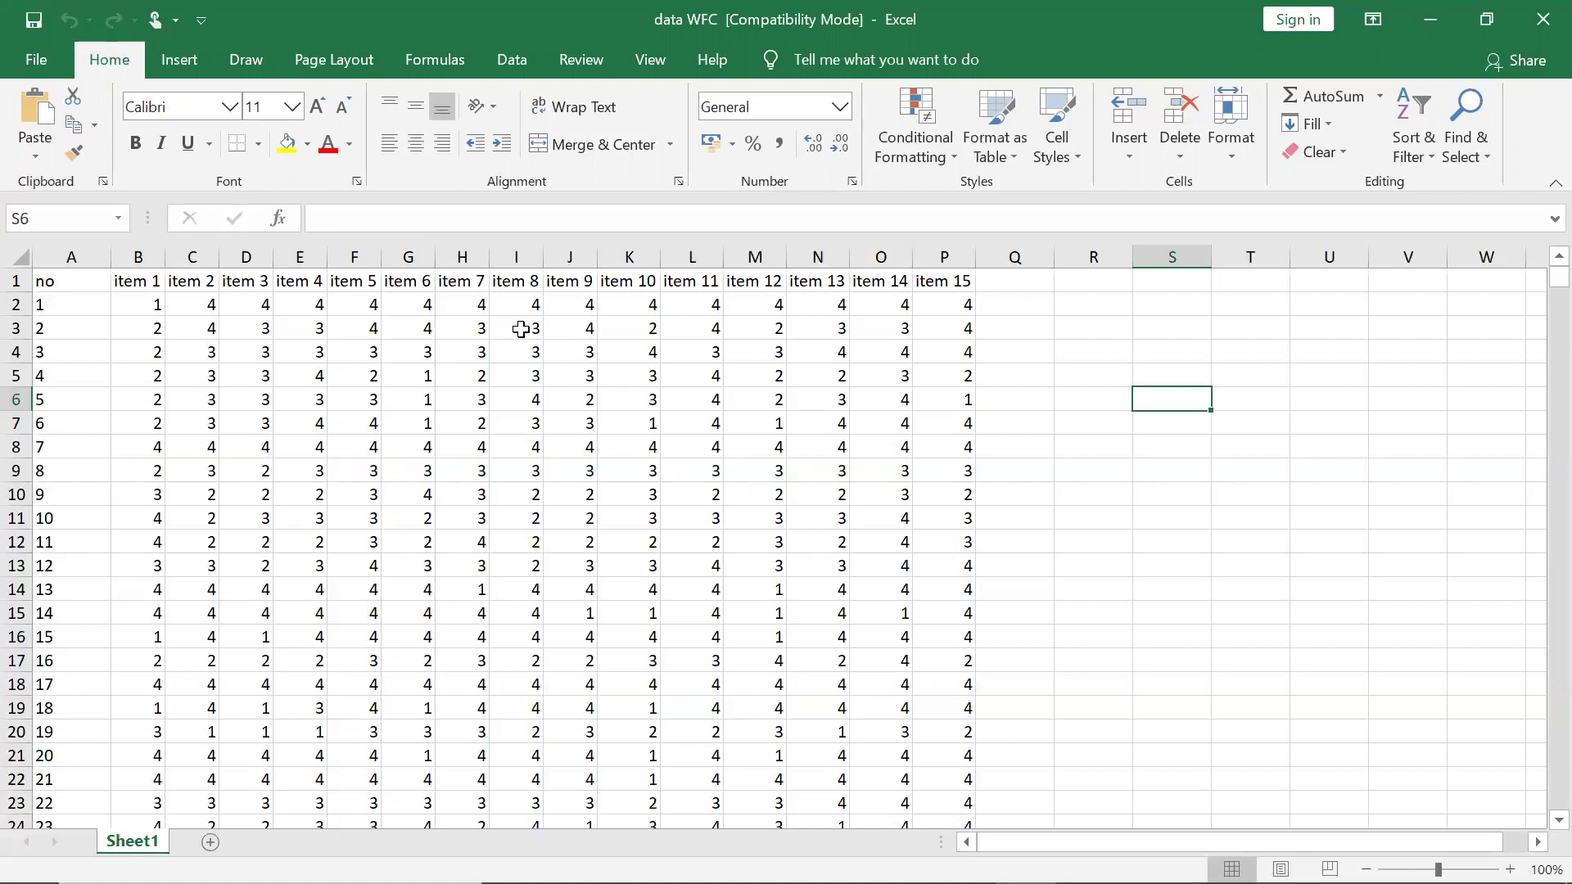
# Delete the header row and the respondent number column so only the item scores remain.
pyautogui.click(16, 281)
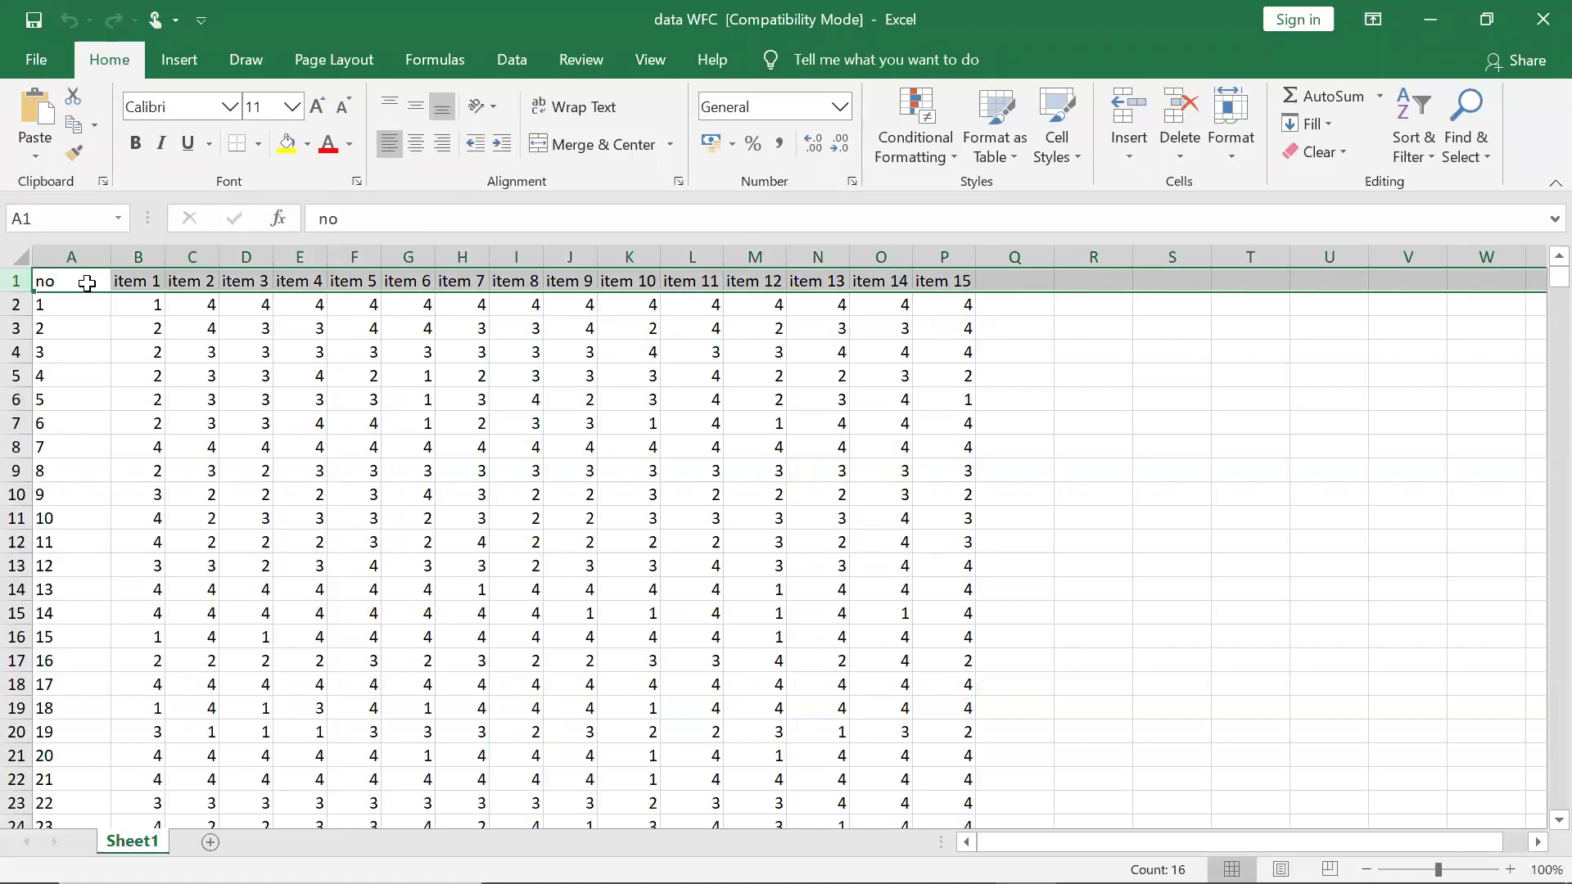
pyautogui.rightClick(86, 282)
pyautogui.click(156, 485)
pyautogui.click(77, 254)
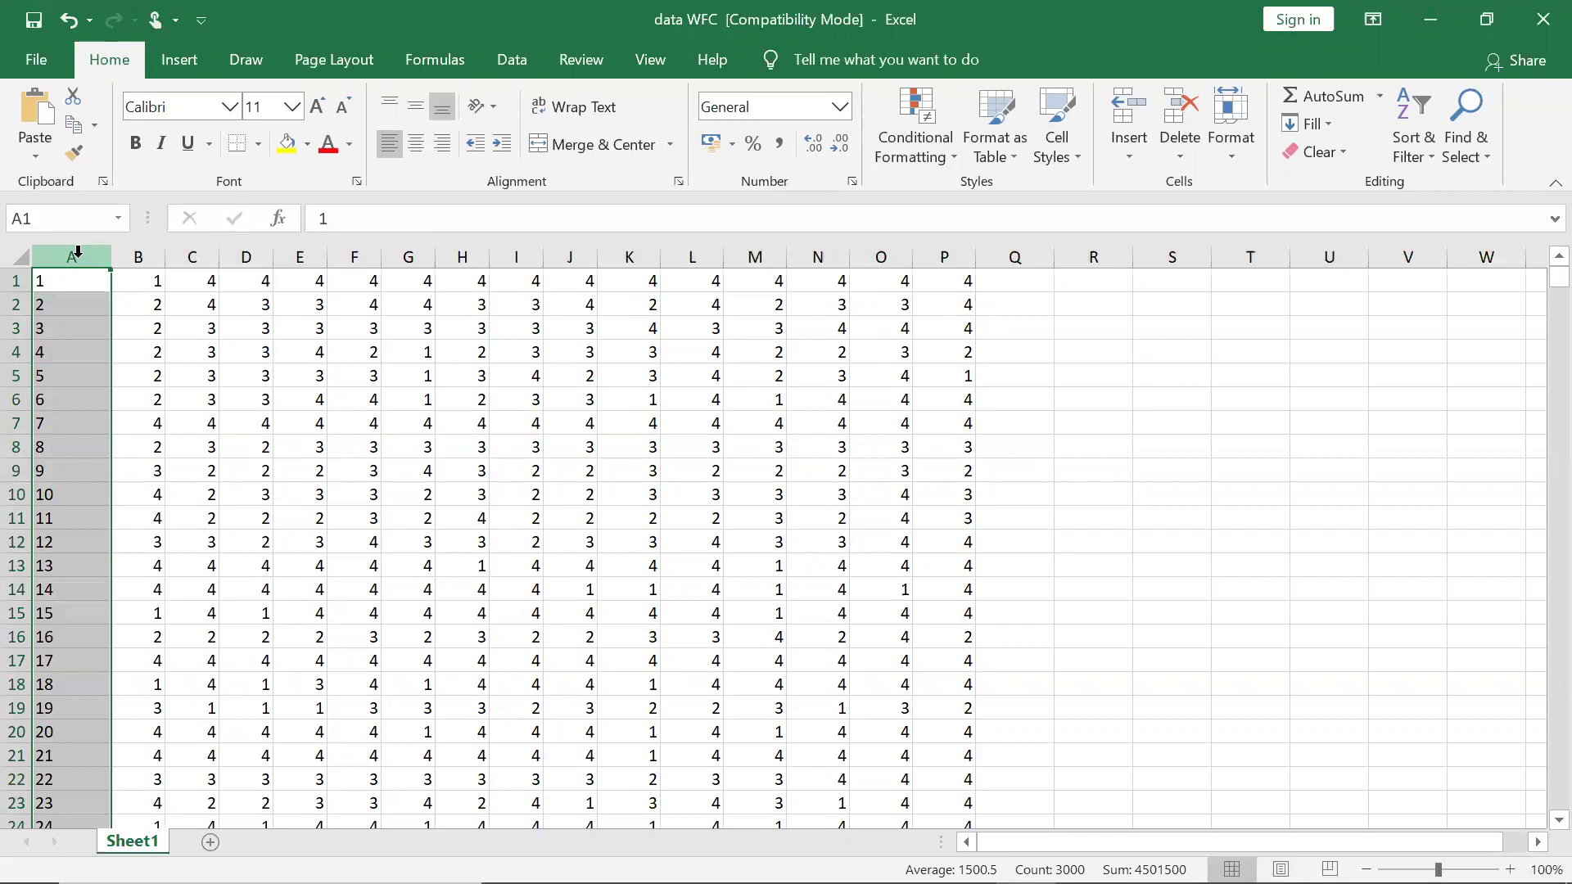
pyautogui.rightClick(78, 254)
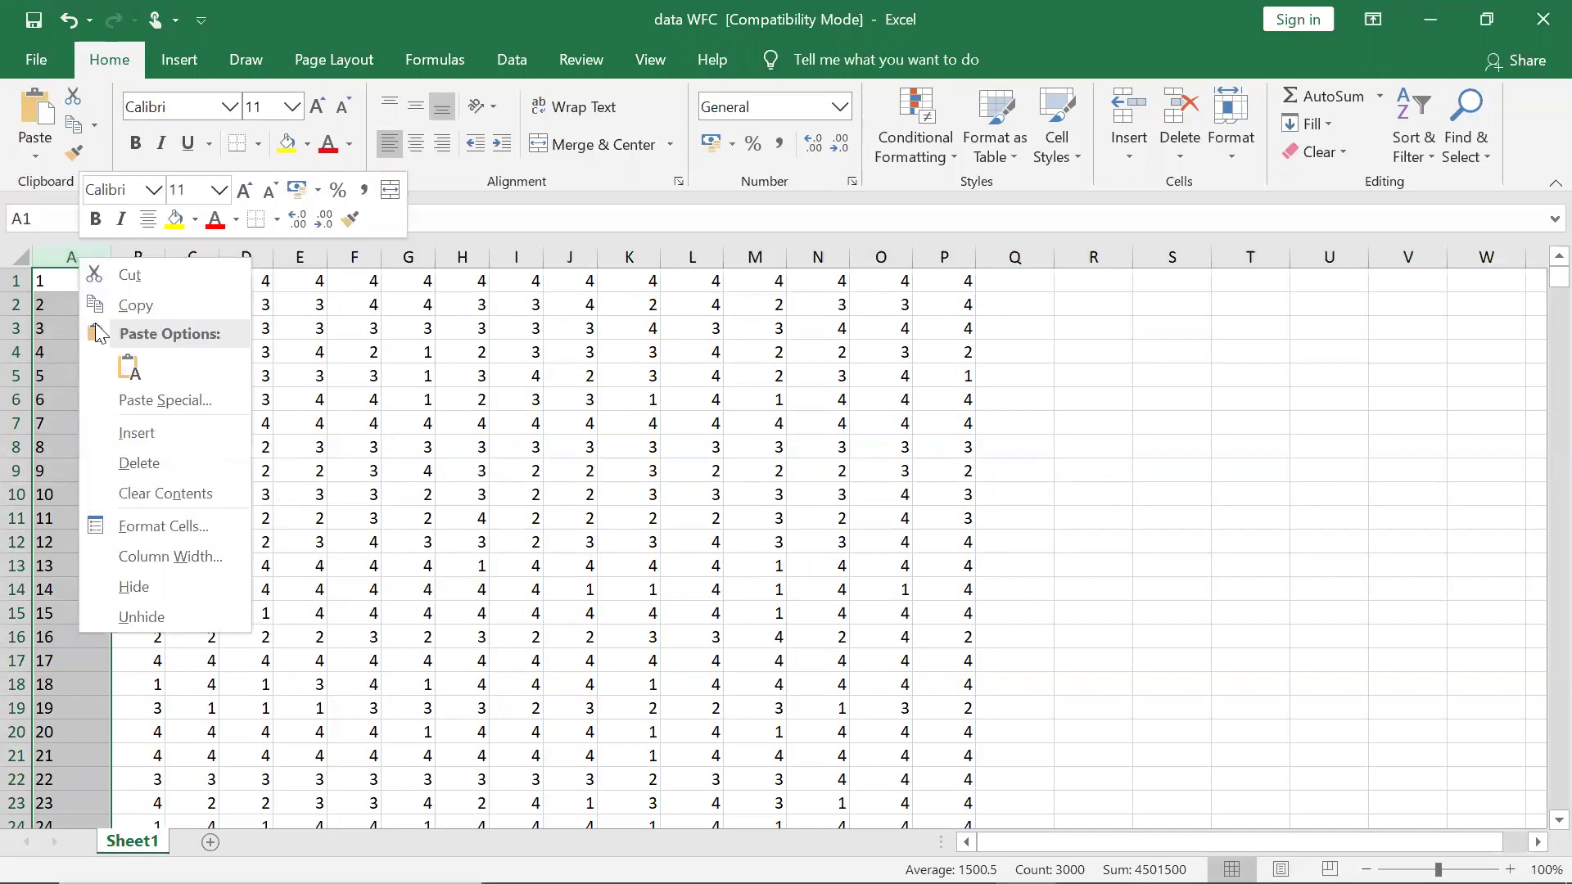
pyautogui.click(151, 460)
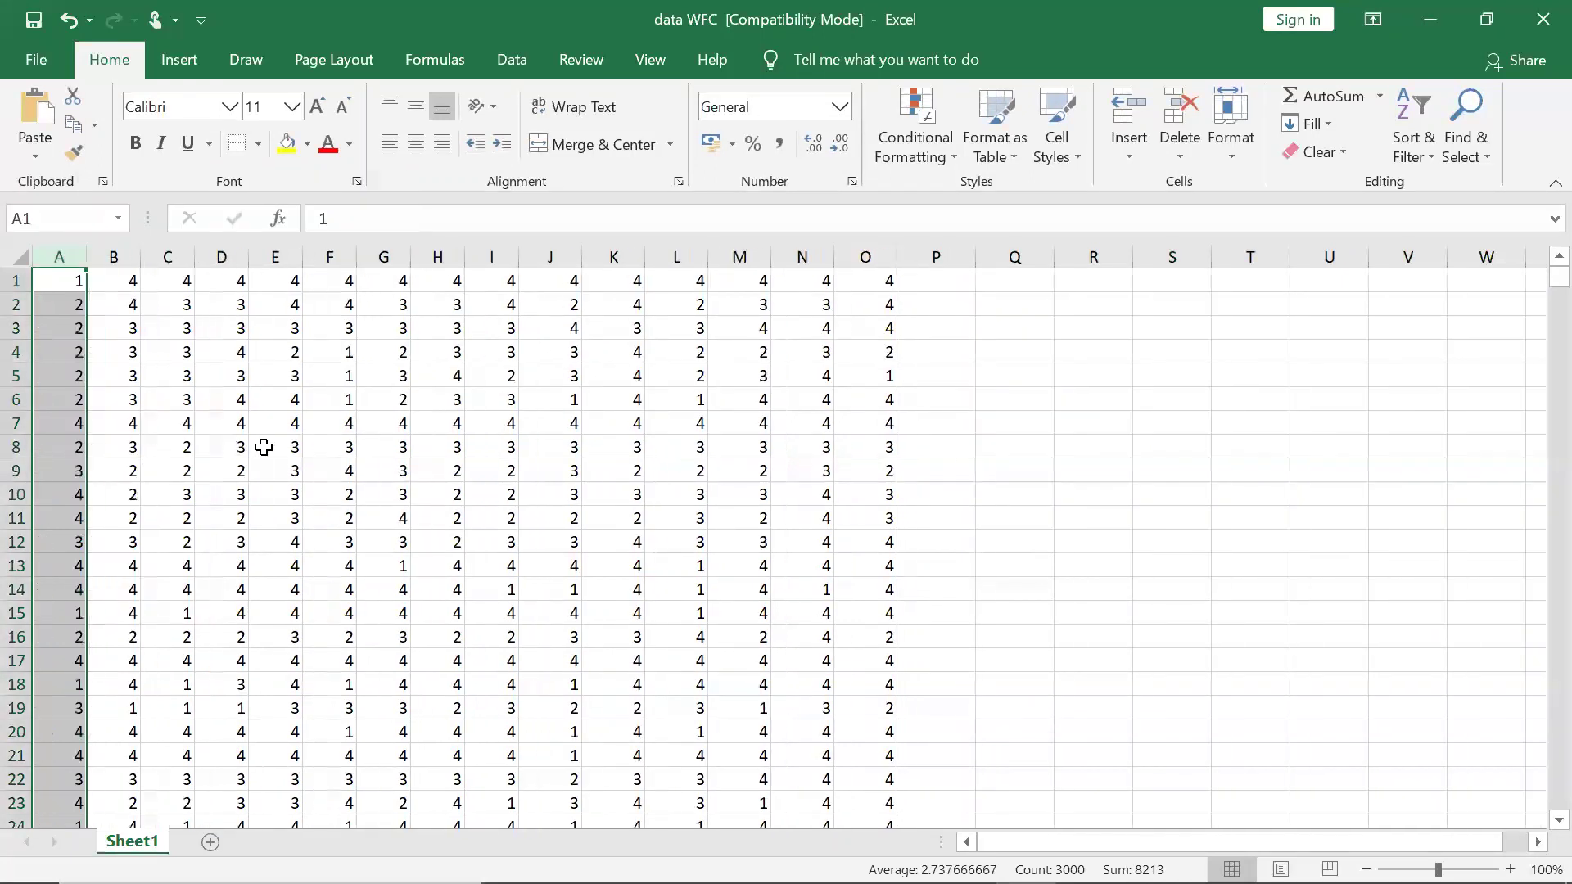
pyautogui.click(285, 447)
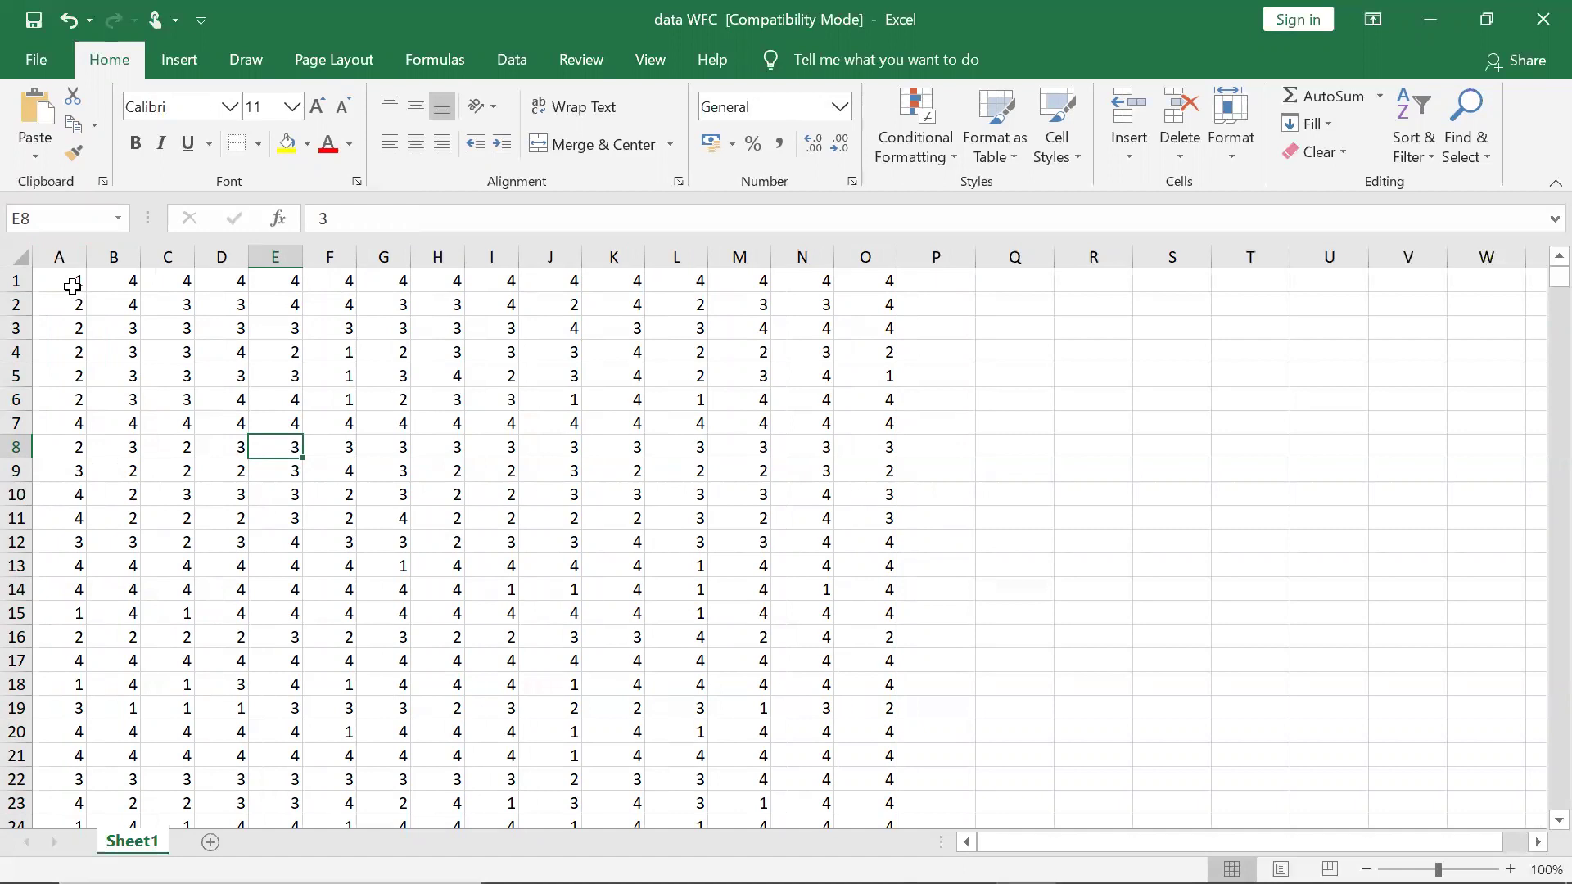
# Set up saving the workbook as Text (MS-DOS) in the WFC folder, cancel the save, and close the workbook without saving changes.
pyautogui.click(34, 50)
pyautogui.click(91, 389)
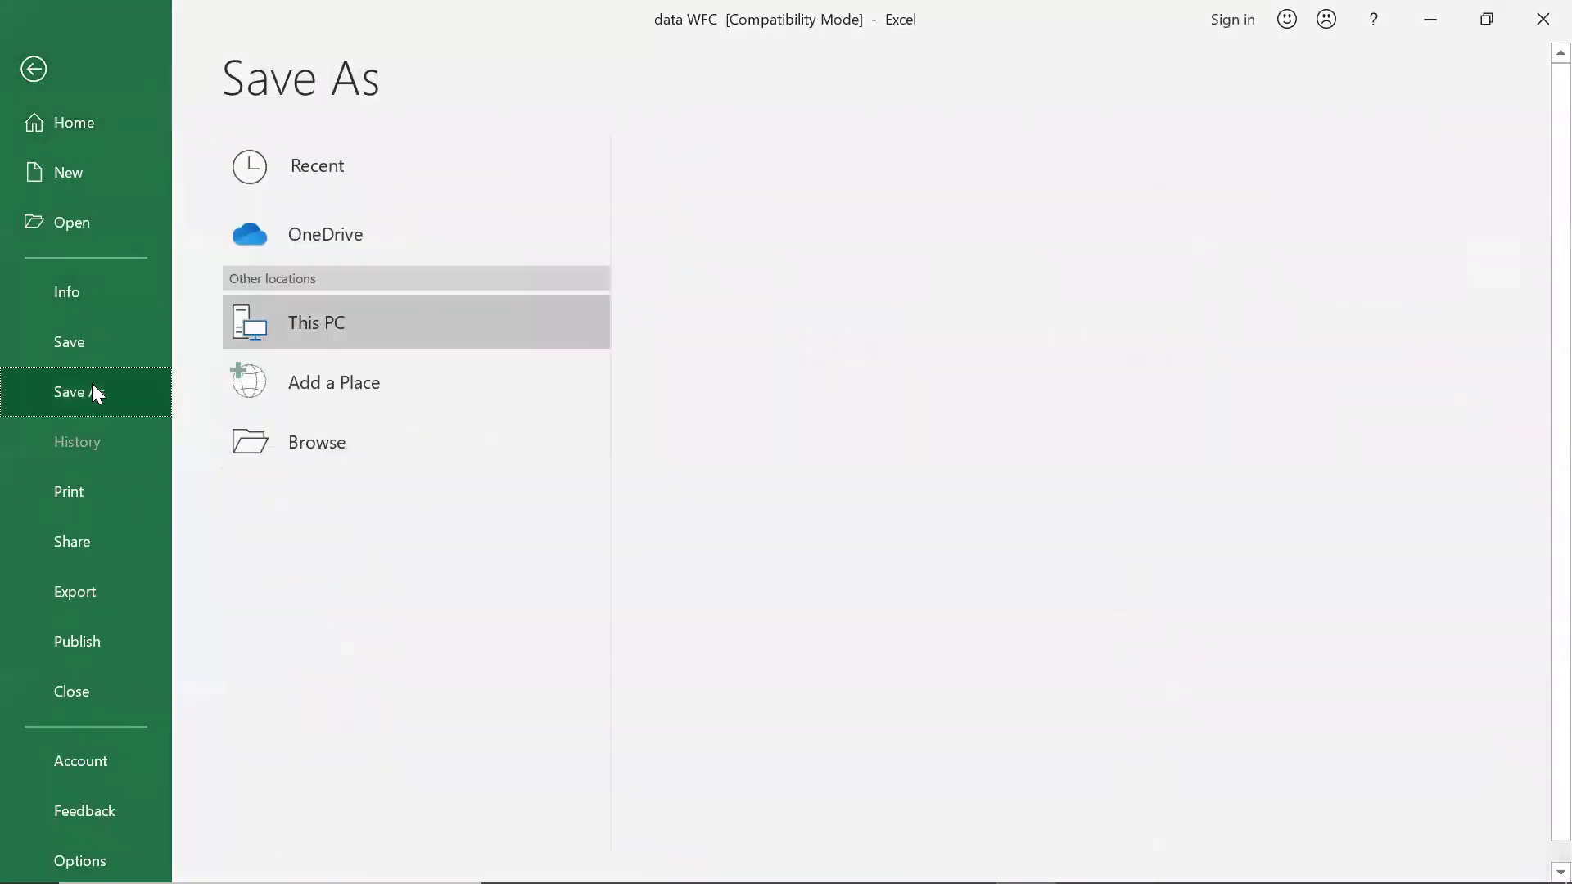
pyautogui.click(776, 250)
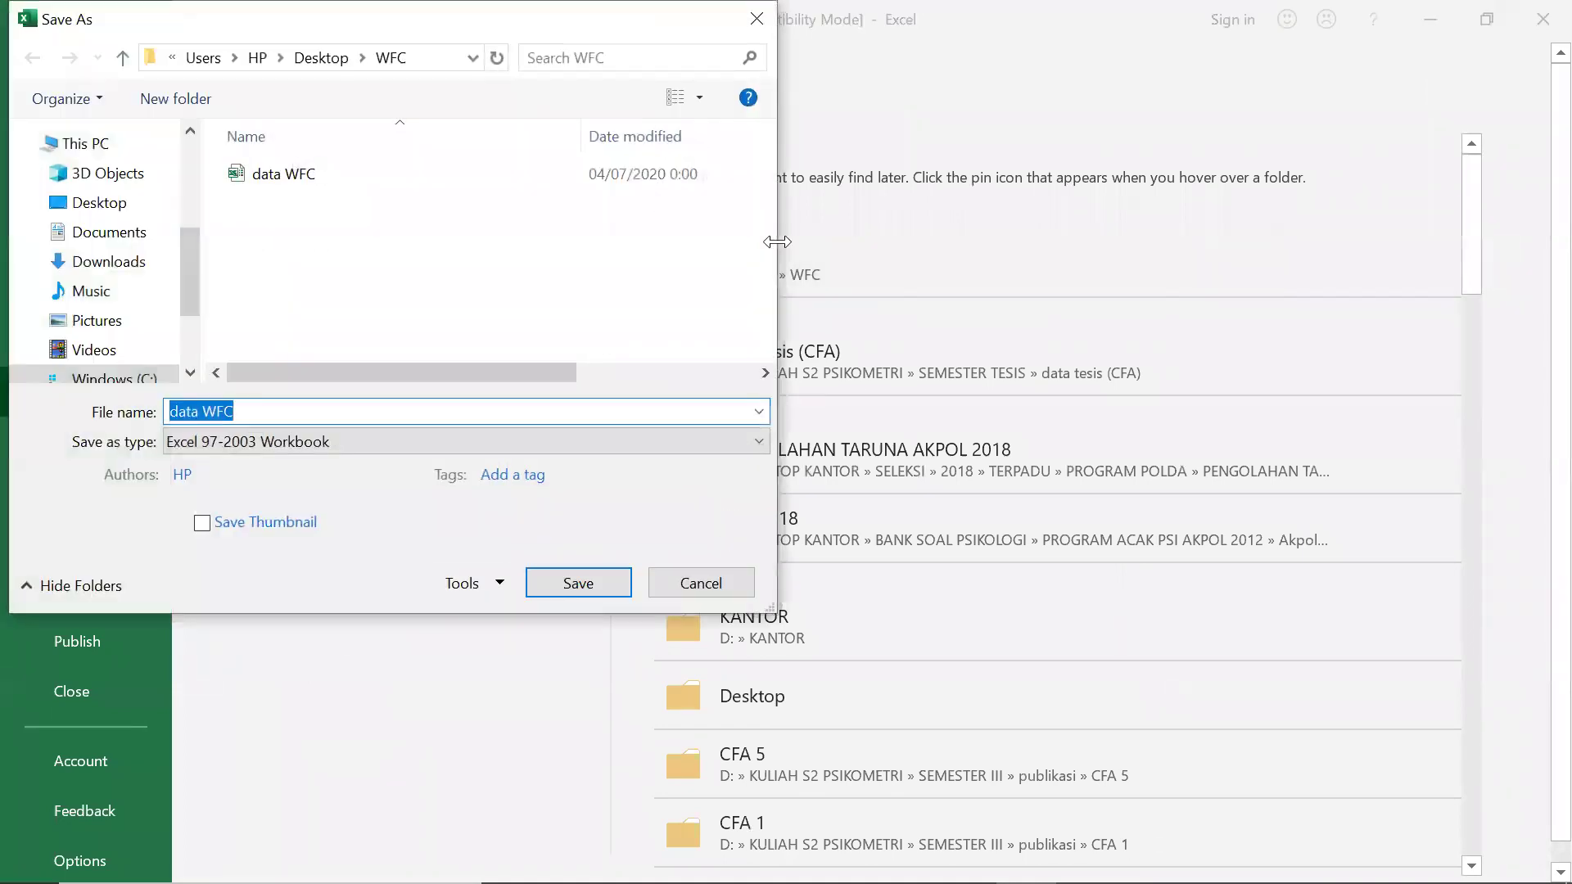
pyautogui.click(570, 442)
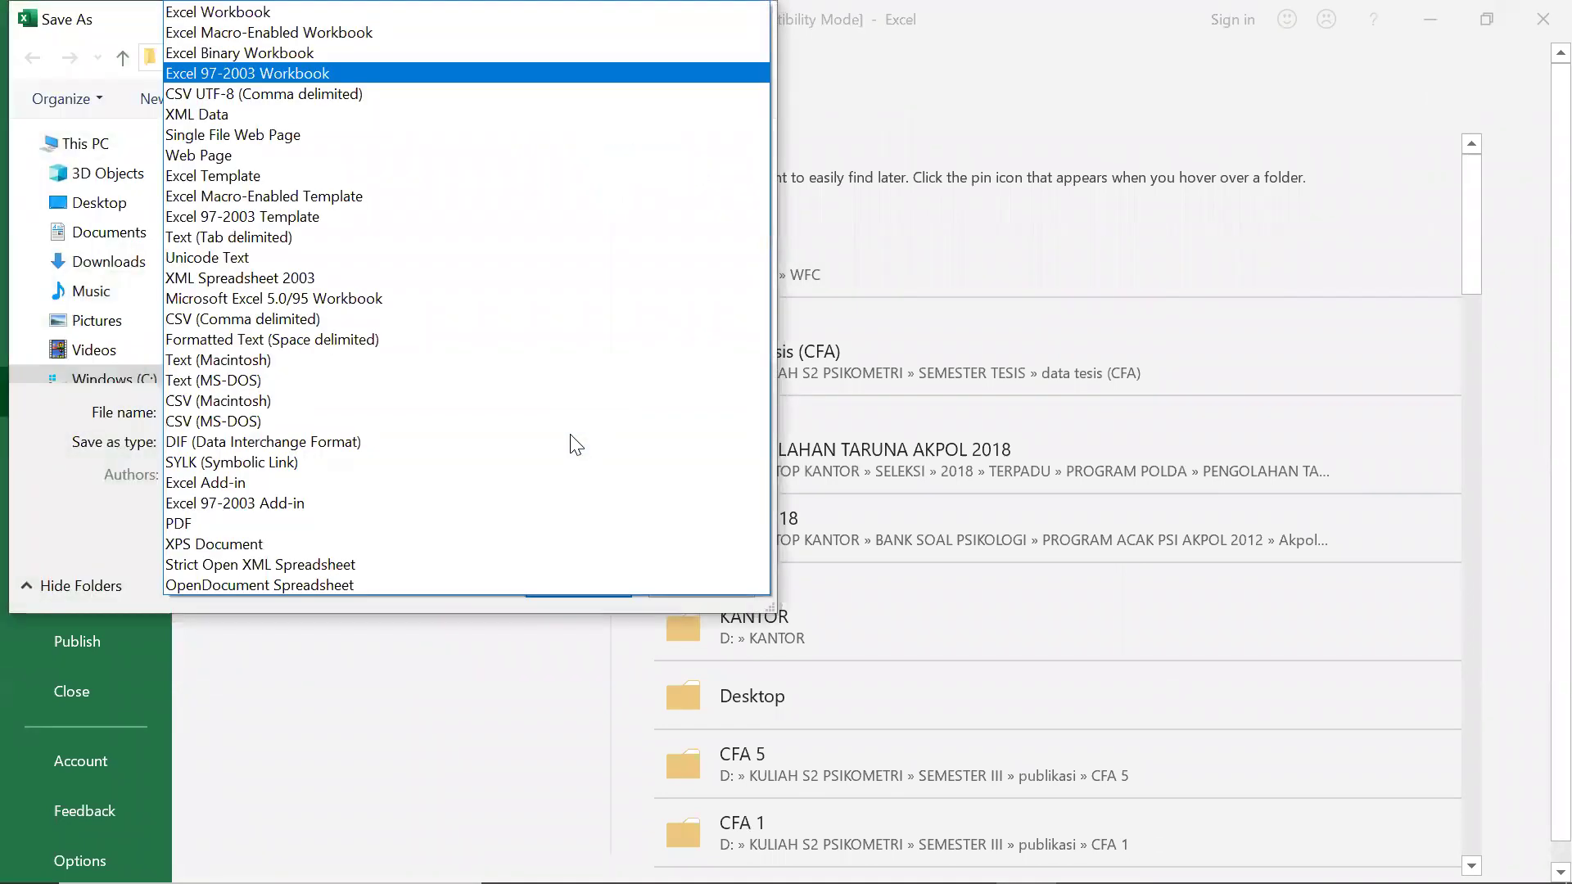
pyautogui.click(297, 380)
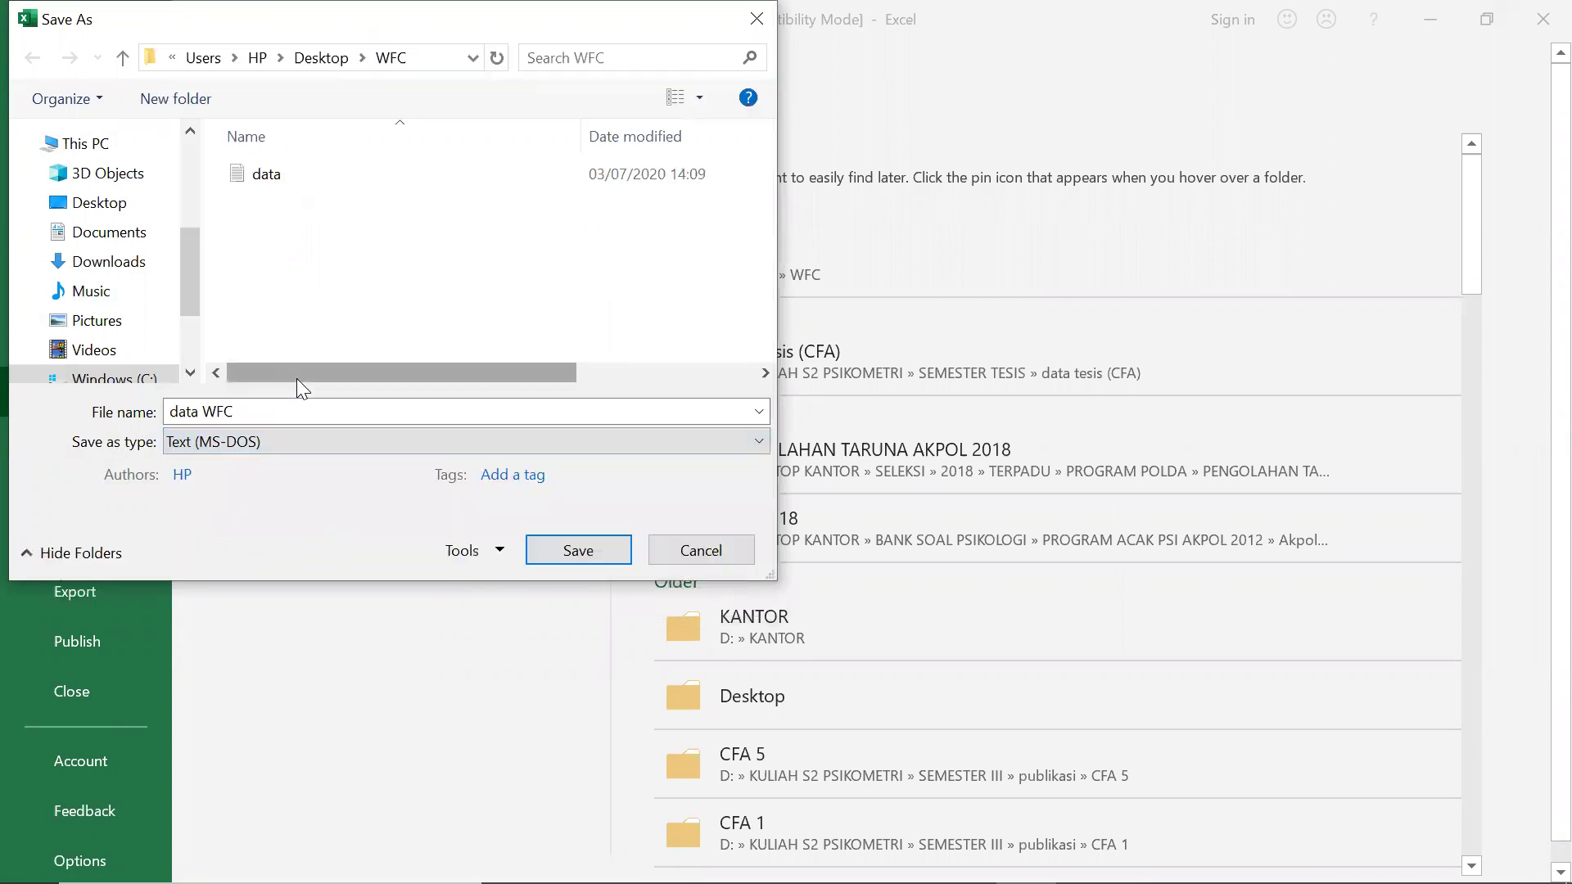
pyautogui.click(688, 549)
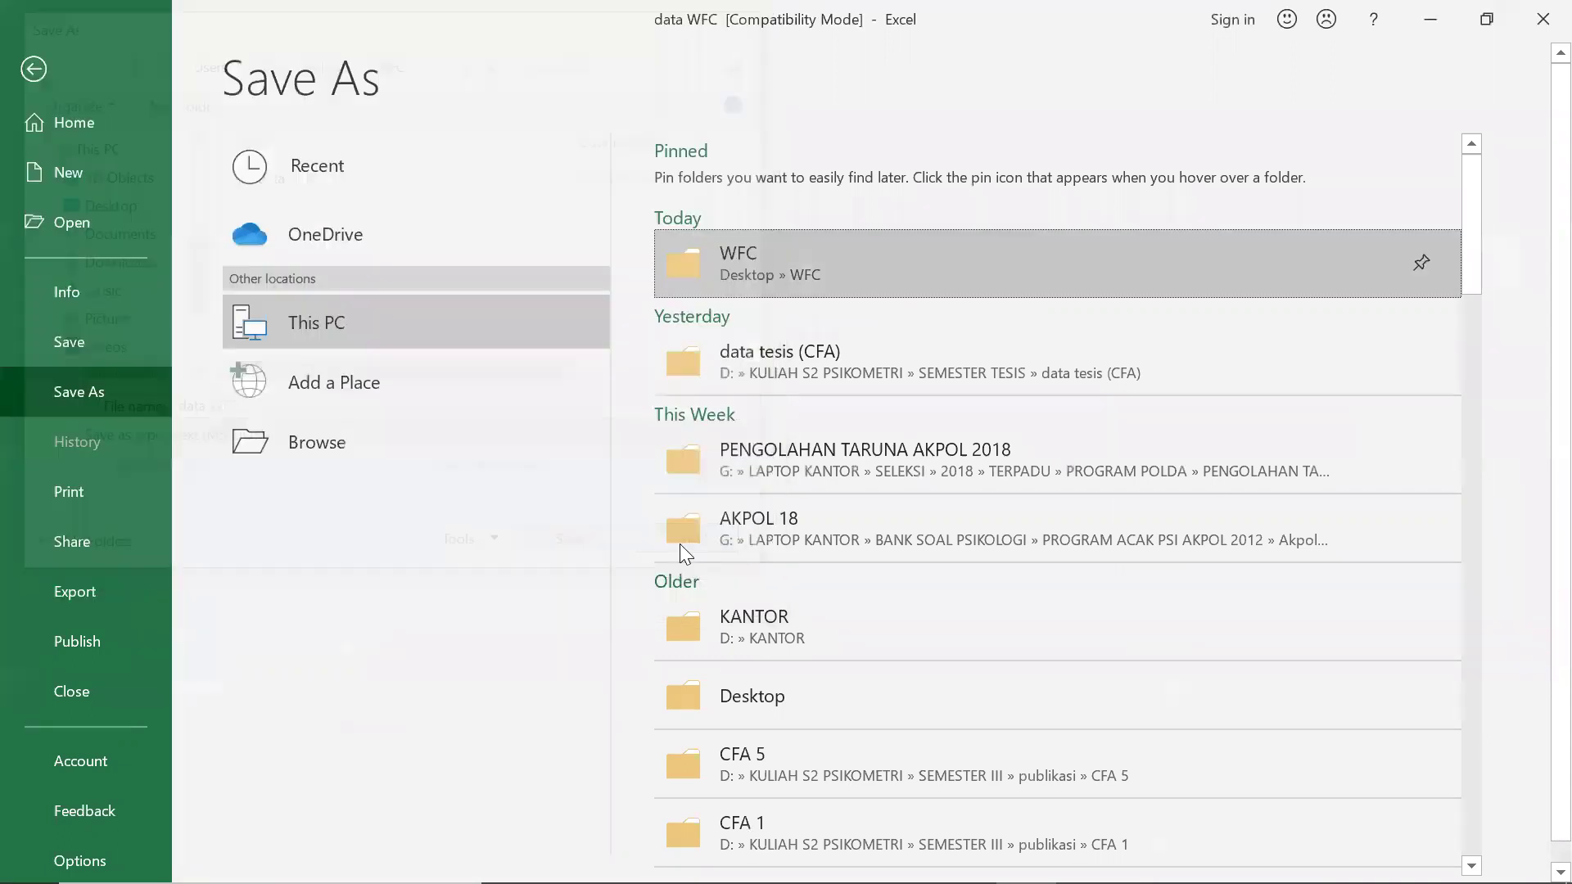
pyautogui.click(1538, 22)
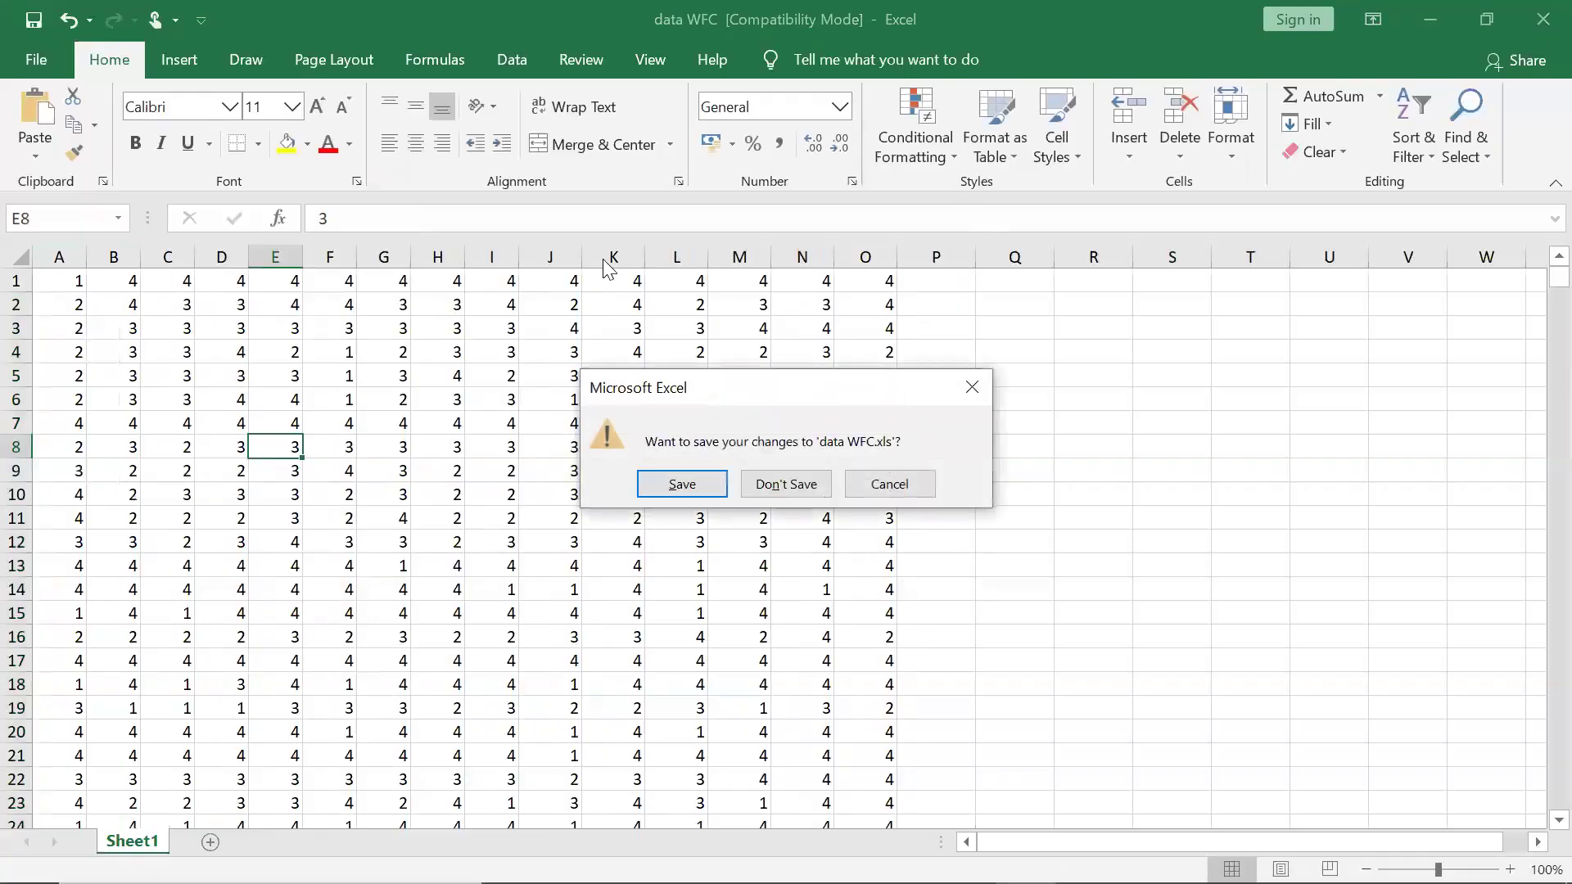
pyautogui.click(784, 483)
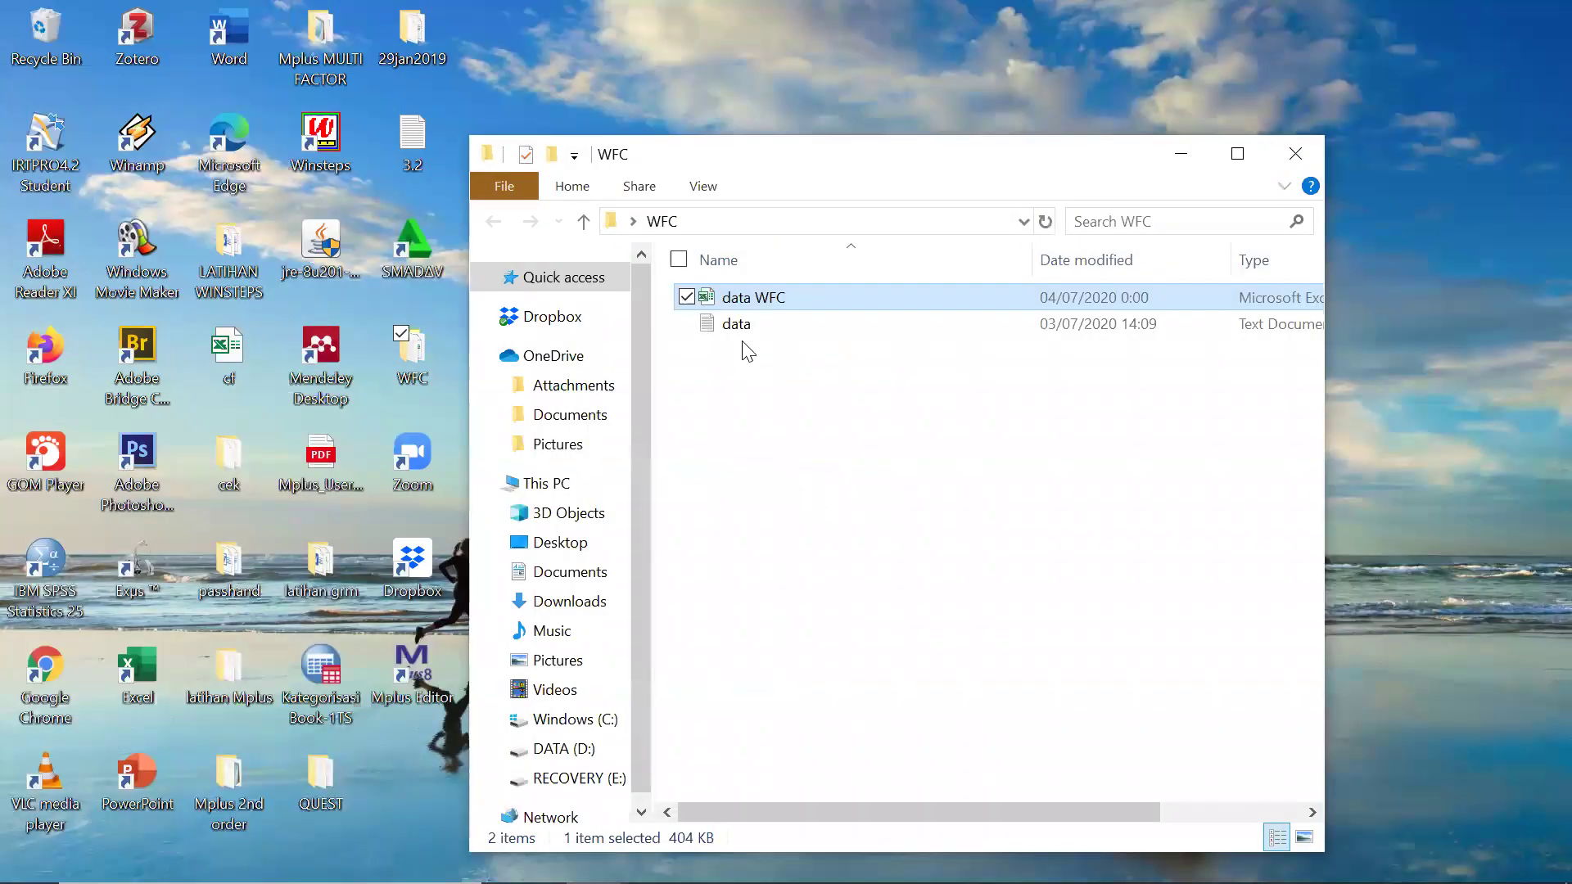
# Open the data text file in the WFC folder to check its score columns, and close the file and folder.
pyautogui.click(736, 328)
pyautogui.doubleClick(734, 328)
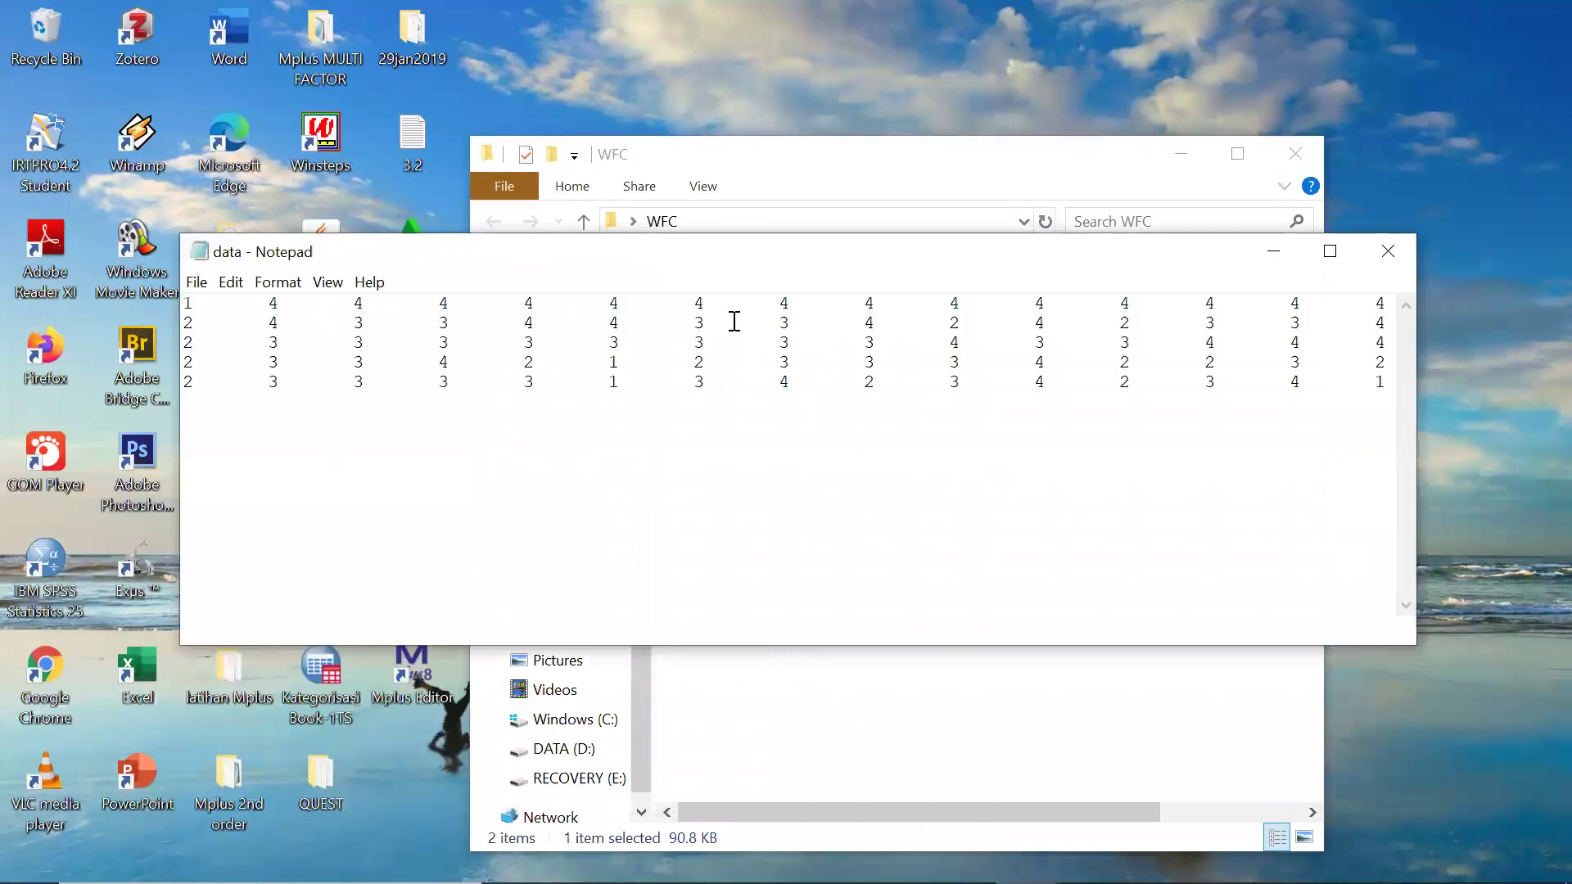
pyautogui.click(1328, 252)
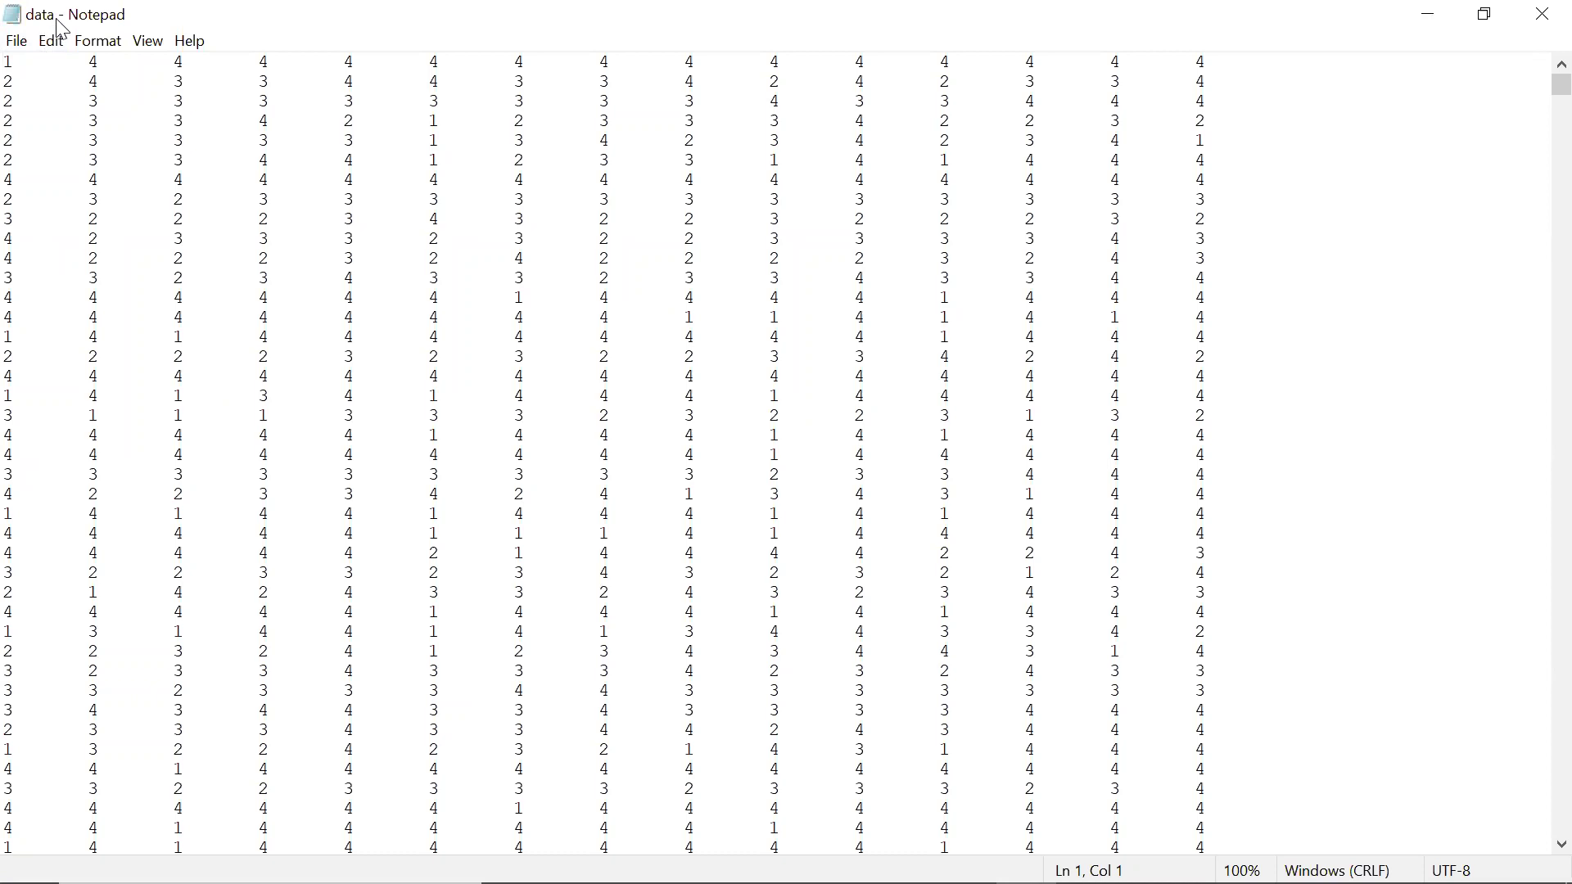
pyautogui.click(1539, 27)
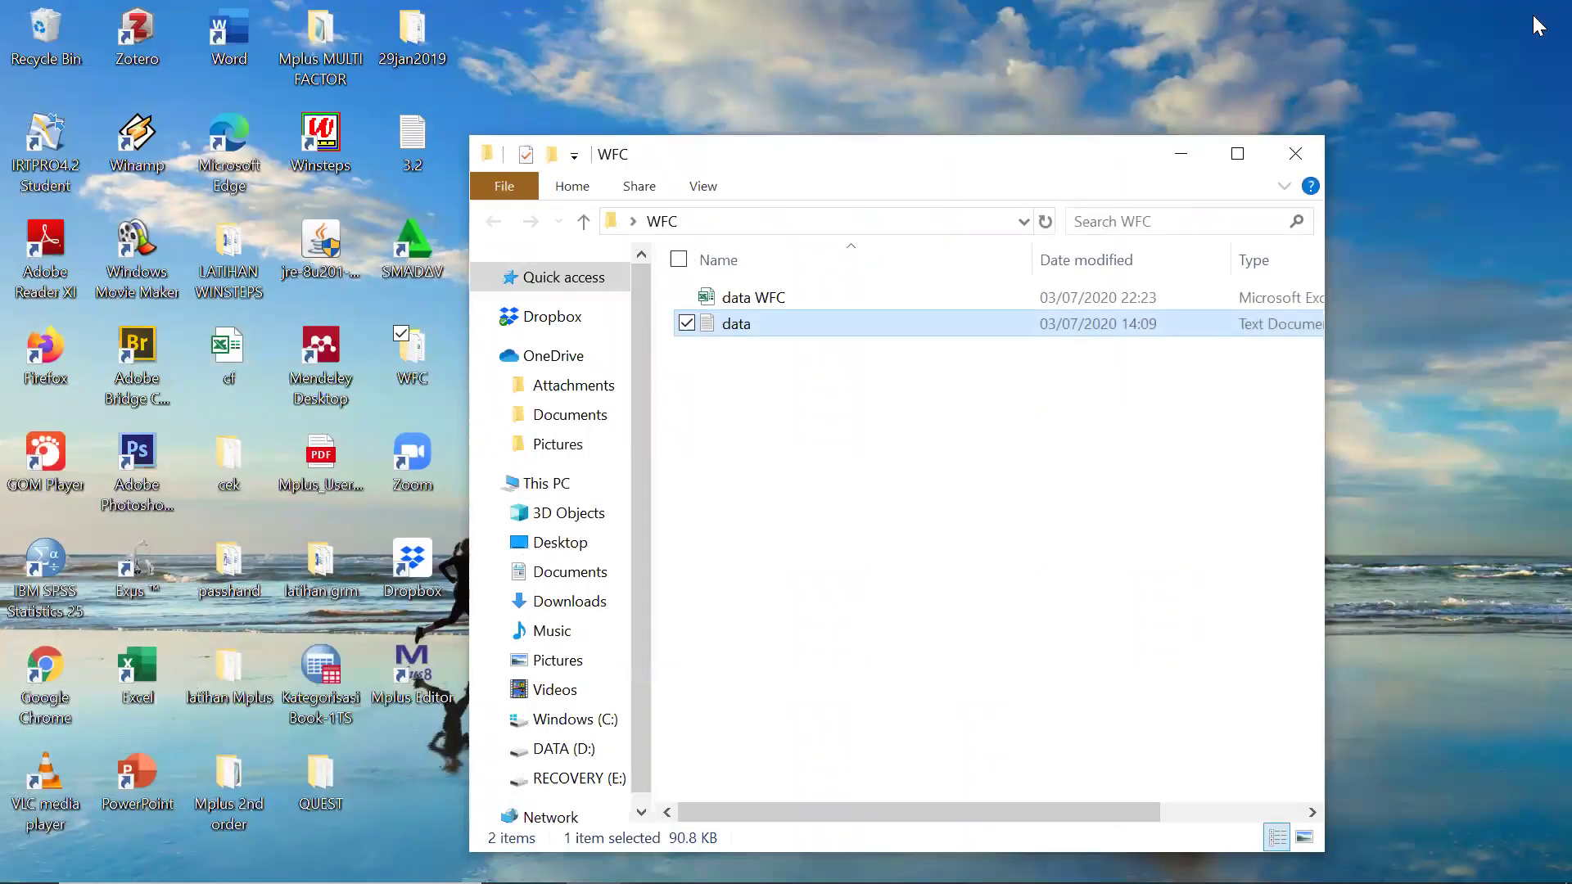
pyautogui.click(1312, 158)
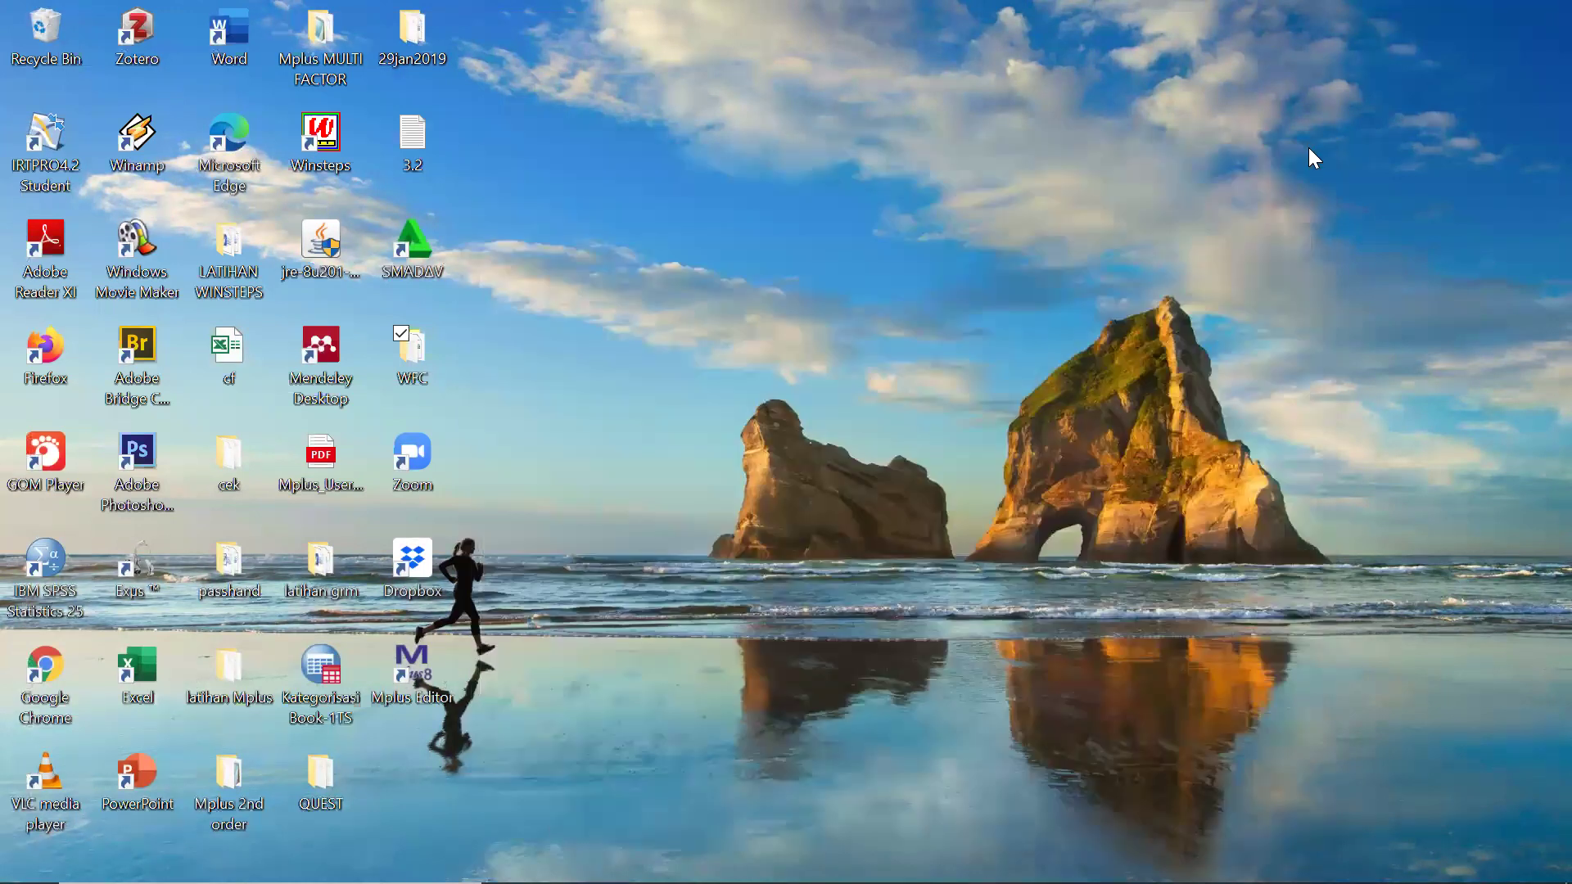
# Open Mplus Editor and write the title line "TITLE: ANALISIS DATA WFC;".
pyautogui.doubleClick(431, 665)
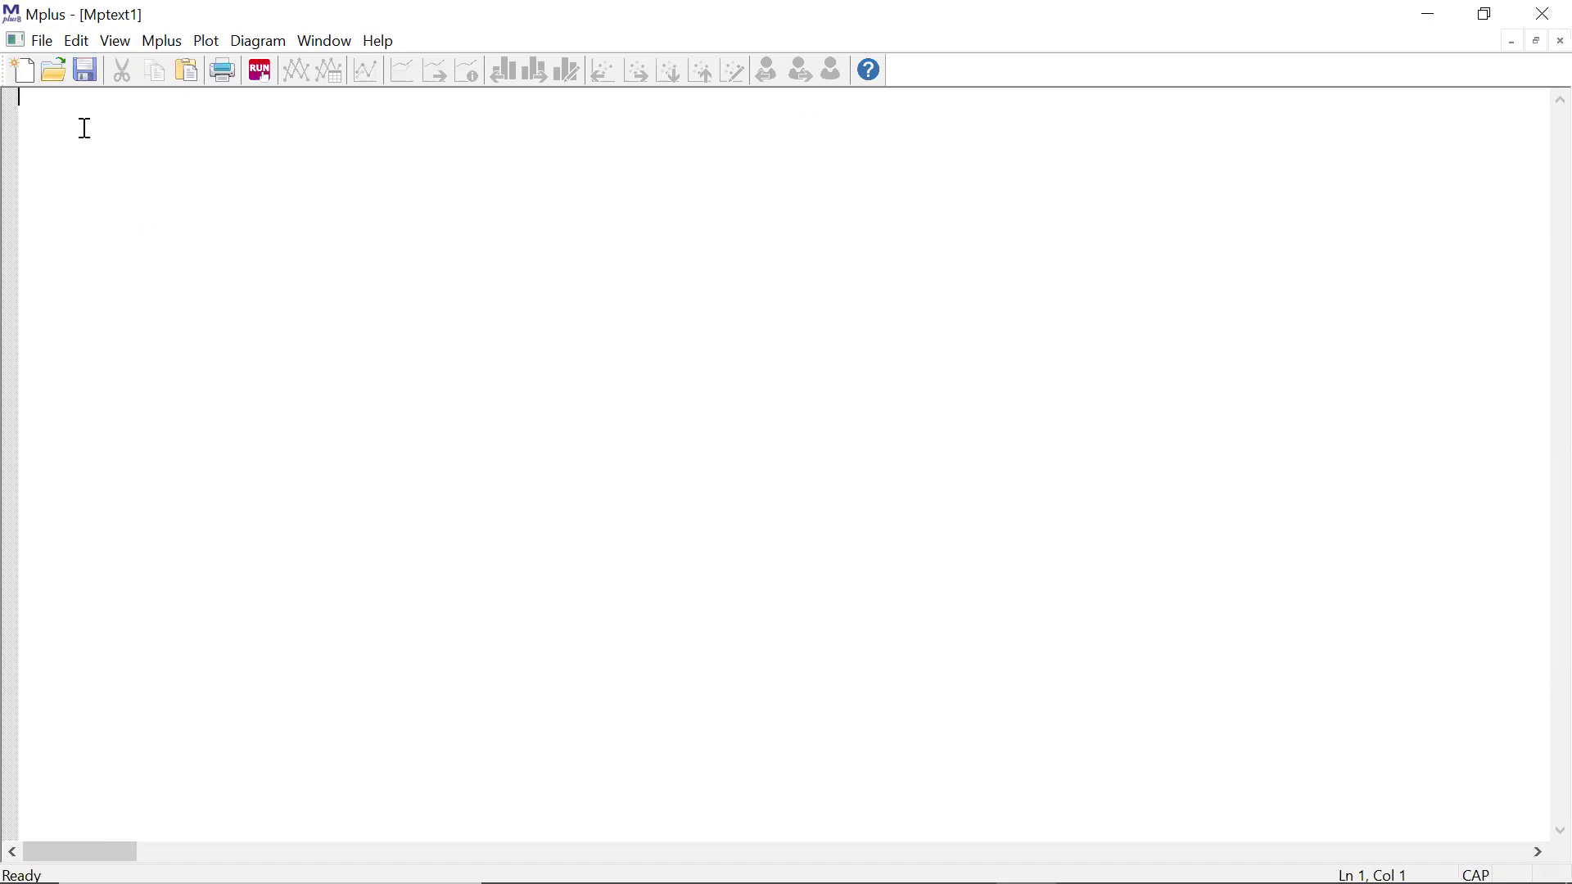
pyautogui.write('TITLE: ANALISIS DATA')
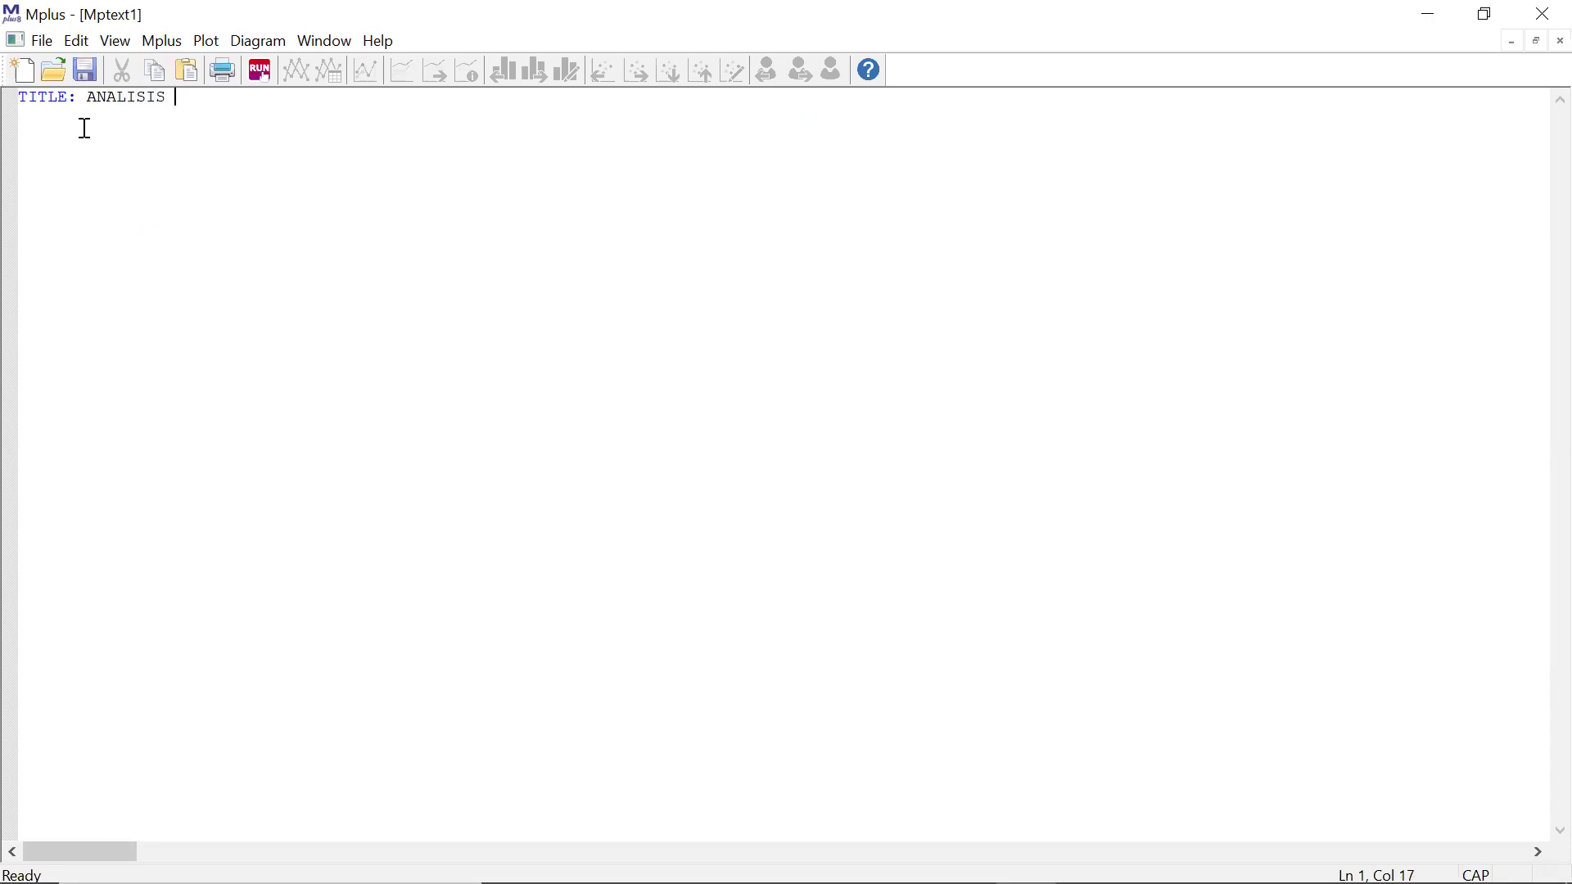
pyautogui.write(' WFC;')
pyautogui.press('Return')
# Add the data source line "DATA: FILE IS data.txt;" below the title.
pyautogui.write('DATA: FILE IS')
pyautogui.press('capslock')
pyautogui.write('data')
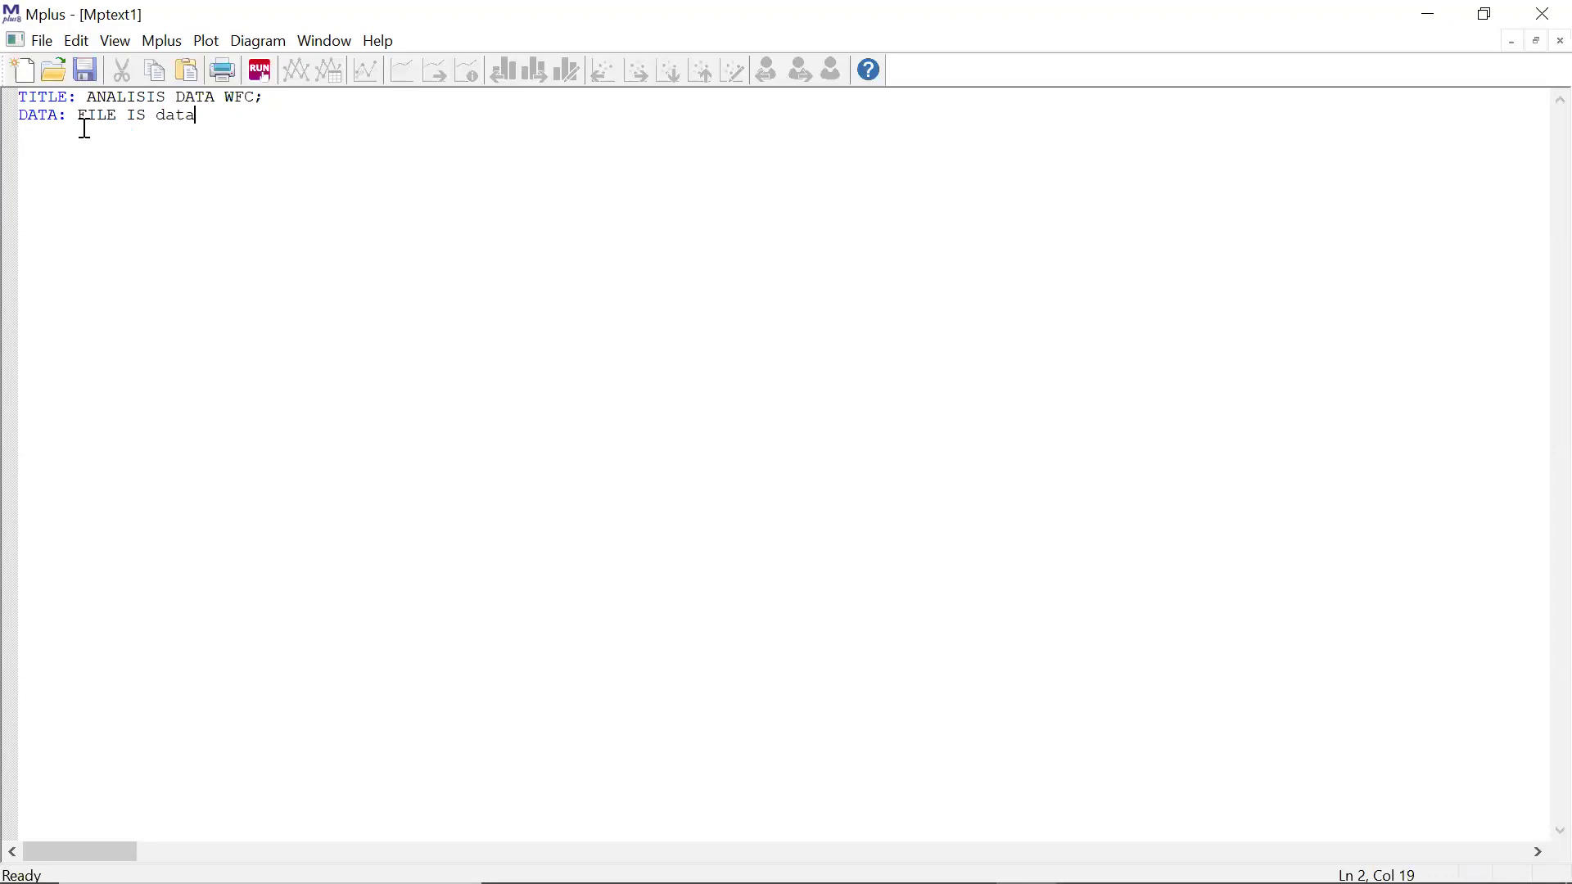
pyautogui.write('.txt;')
pyautogui.press('Return')
# Add the variable definition line "VARIABLE: NAME ARE s1-s15;".
pyautogui.press('capslock')
pyautogui.write('VARIABLE: NAME AR')
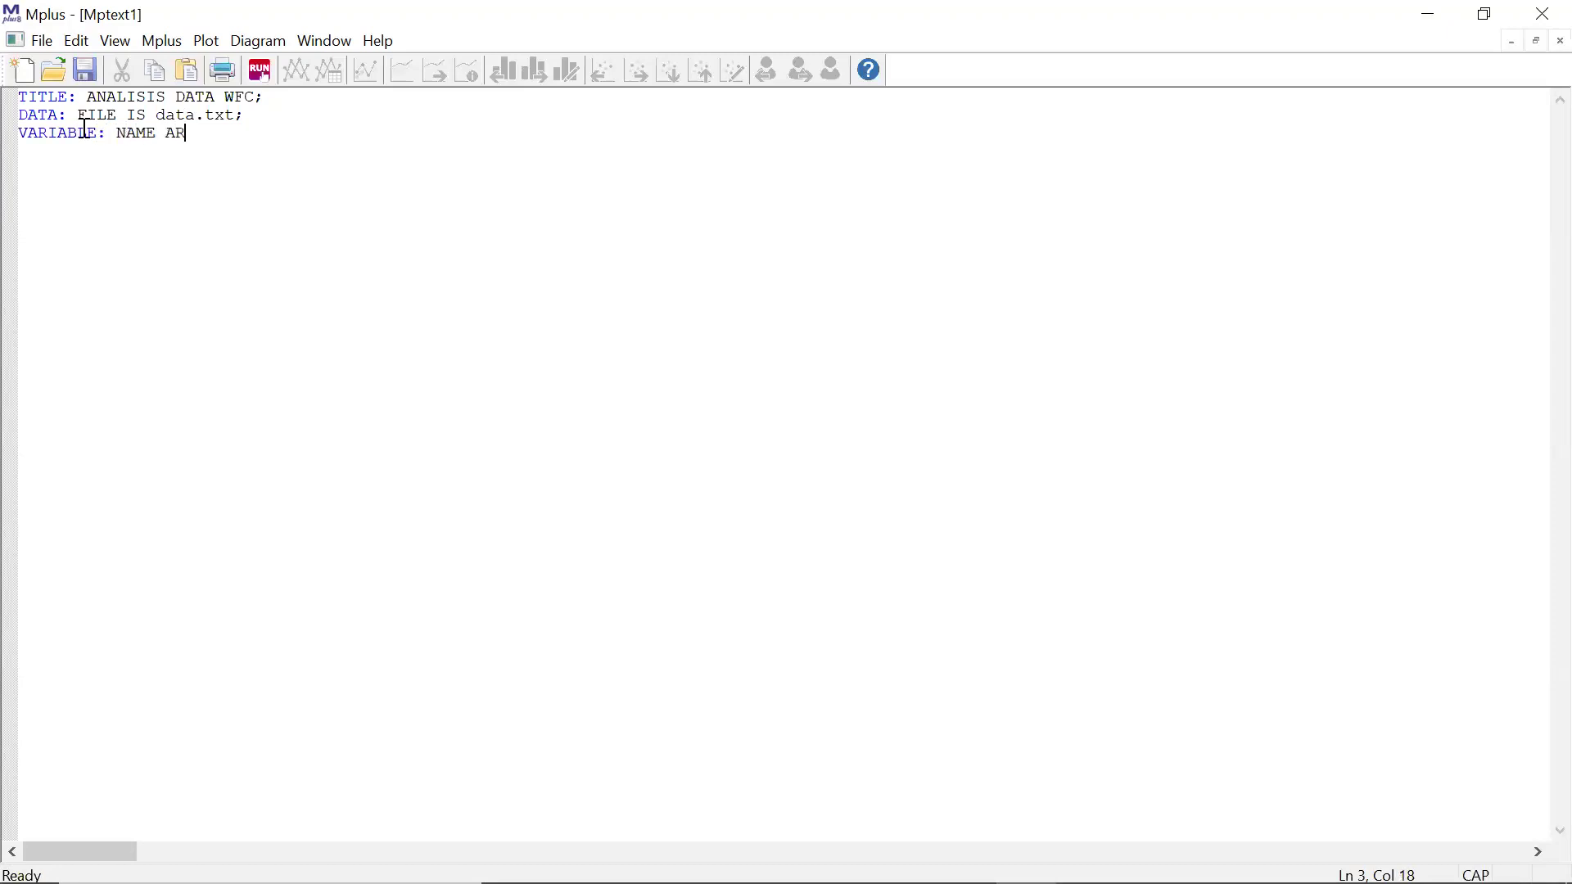
pyautogui.write('E S')
pyautogui.press('BackSpace')
pyautogui.press('capslock')
pyautogui.write('sl')
pyautogui.write('-')
pyautogui.write('s15')
pyautogui.write(';')
pyautogui.press('Return')
# Add a USEVARIABLES ARE statement listing s1 to s15 individually, breaking the line after s10 and ending with a semicolon.
pyautogui.press('capslock')
pyautogui.write('USEVARIABLES ARE')
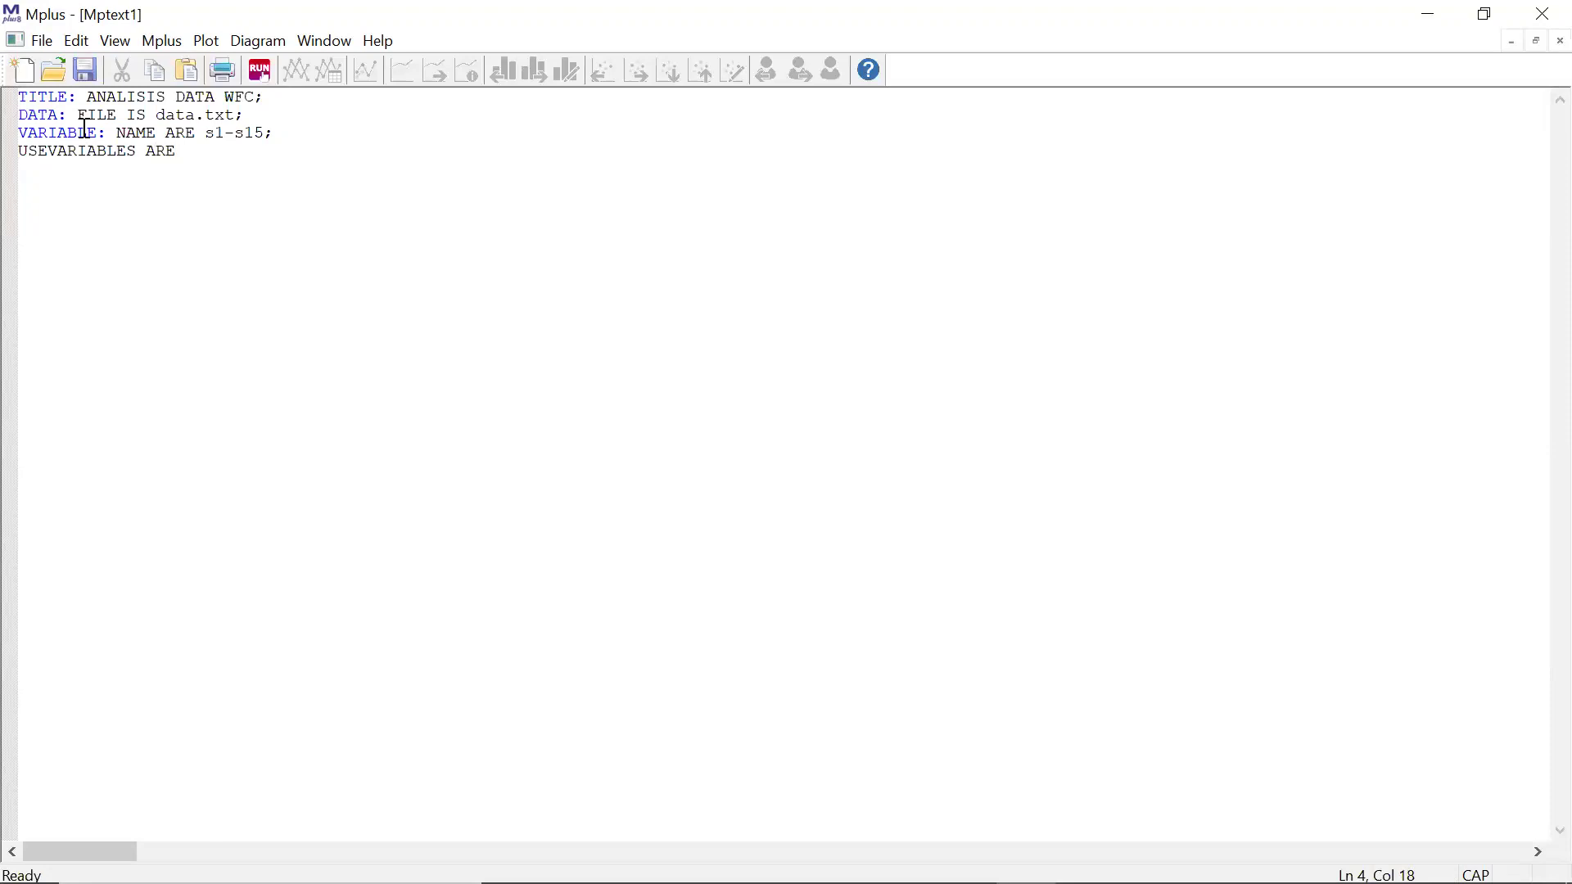
pyautogui.press('capslock')
pyautogui.write('s1 s2 s3 s4 s5 s6 s7 s8 s9 s10')
pyautogui.press('Return')
pyautogui.write('s11 s12 s1')
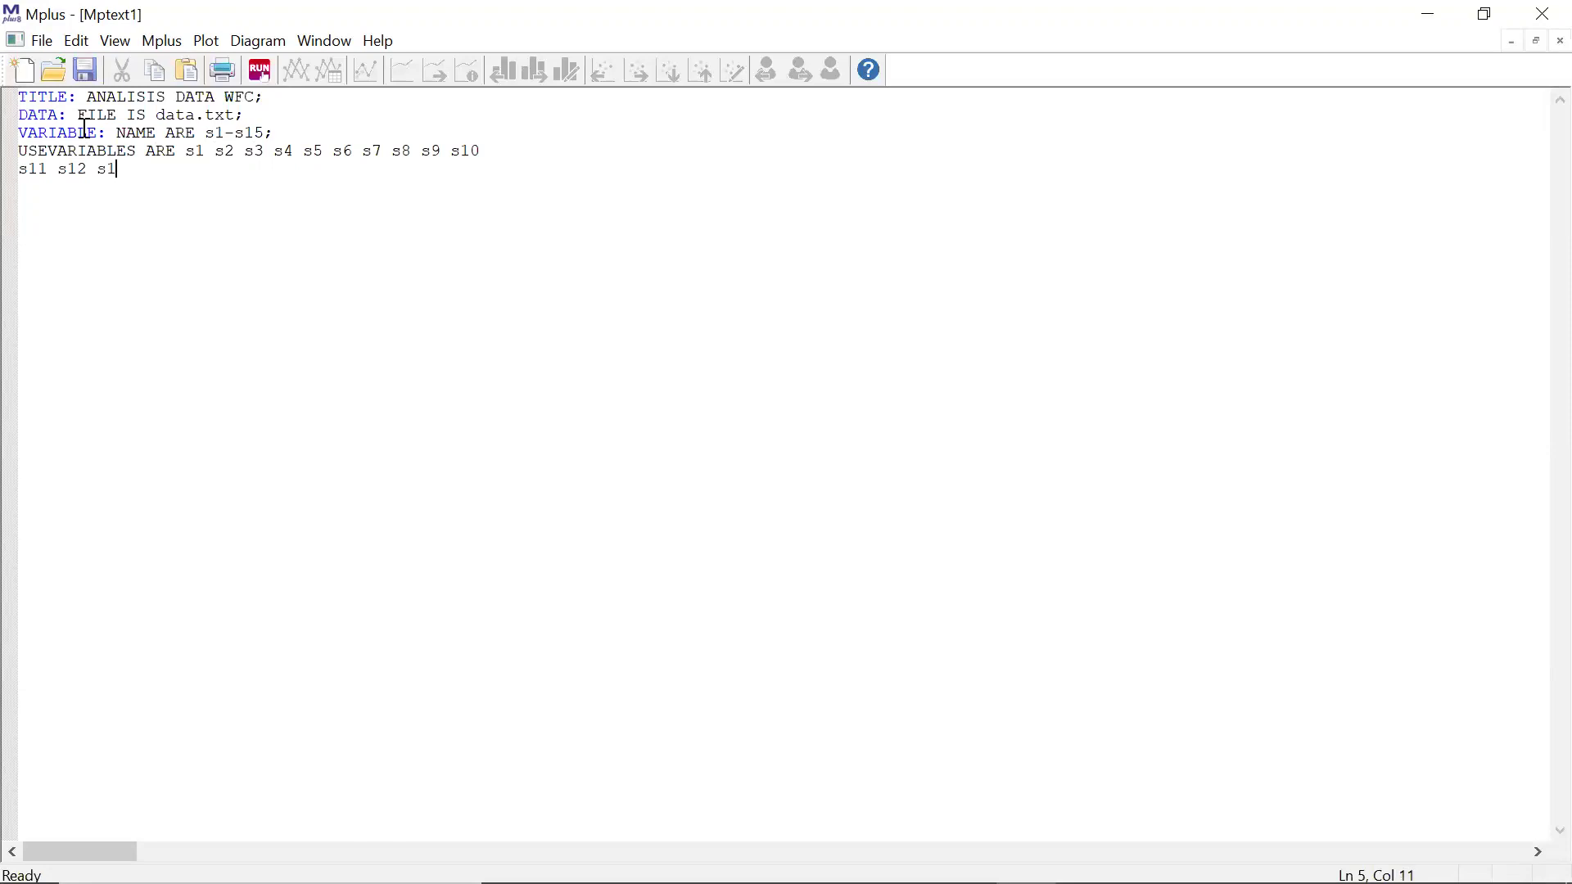
pyautogui.write('3 s14 s15;')
pyautogui.press('Return')
# Add a CATEGORICAL ARE statement, reusing the s1 to s15 list copied from the USEVARIABLES statement.
pyautogui.press('capslock')
pyautogui.write('CATEGORIC')
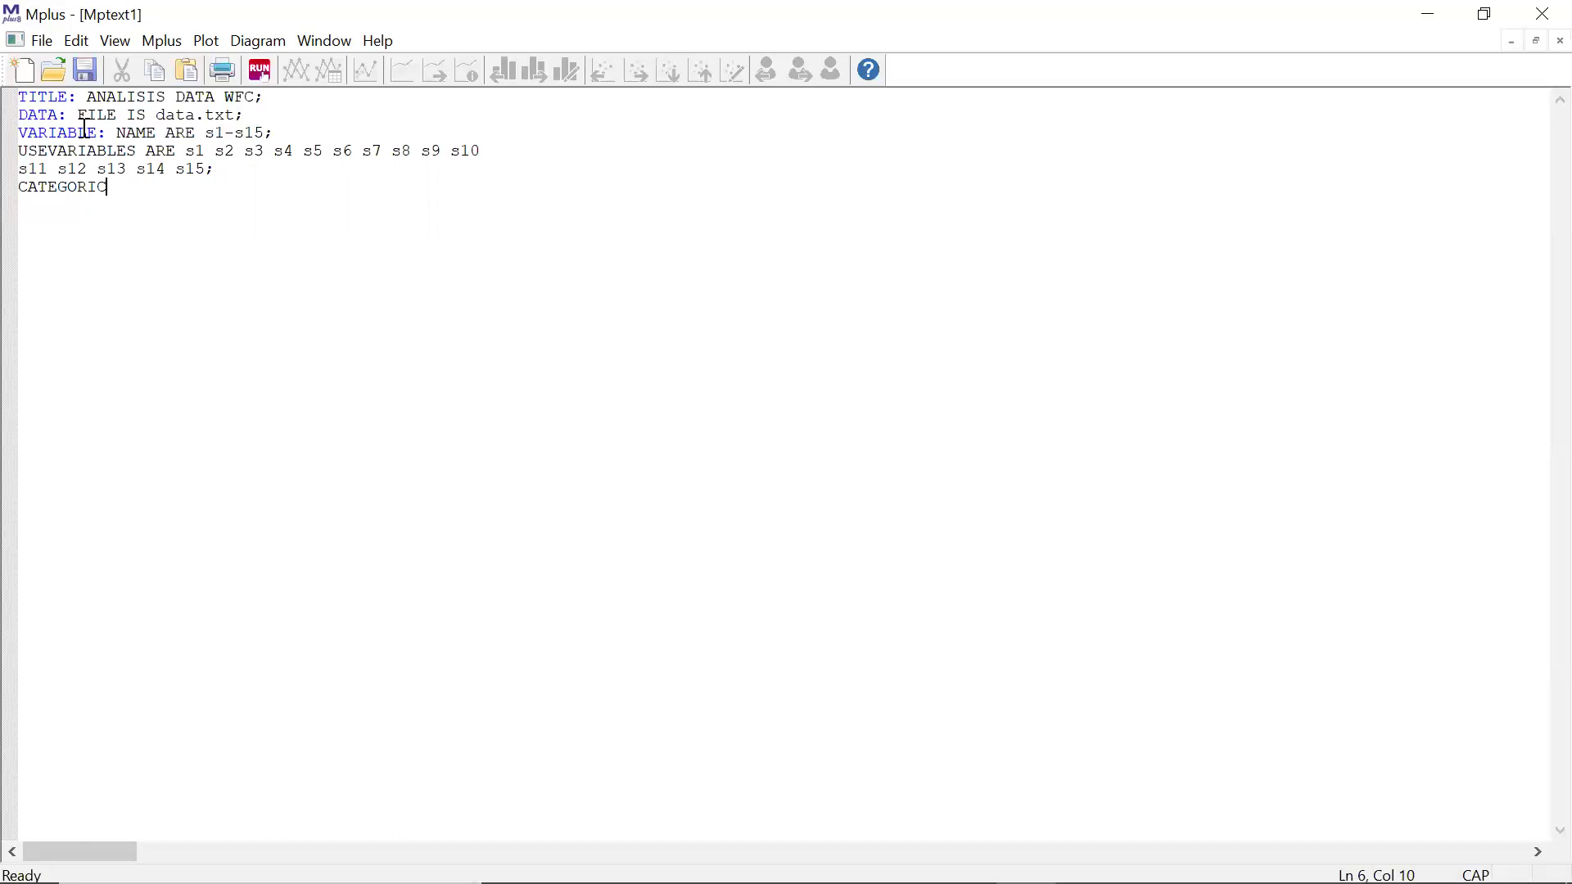
pyautogui.write('AL ARE')
pyautogui.moveTo(186, 150); pyautogui.dragTo(229, 181)
pyautogui.hotkey('ctrl', 'c')
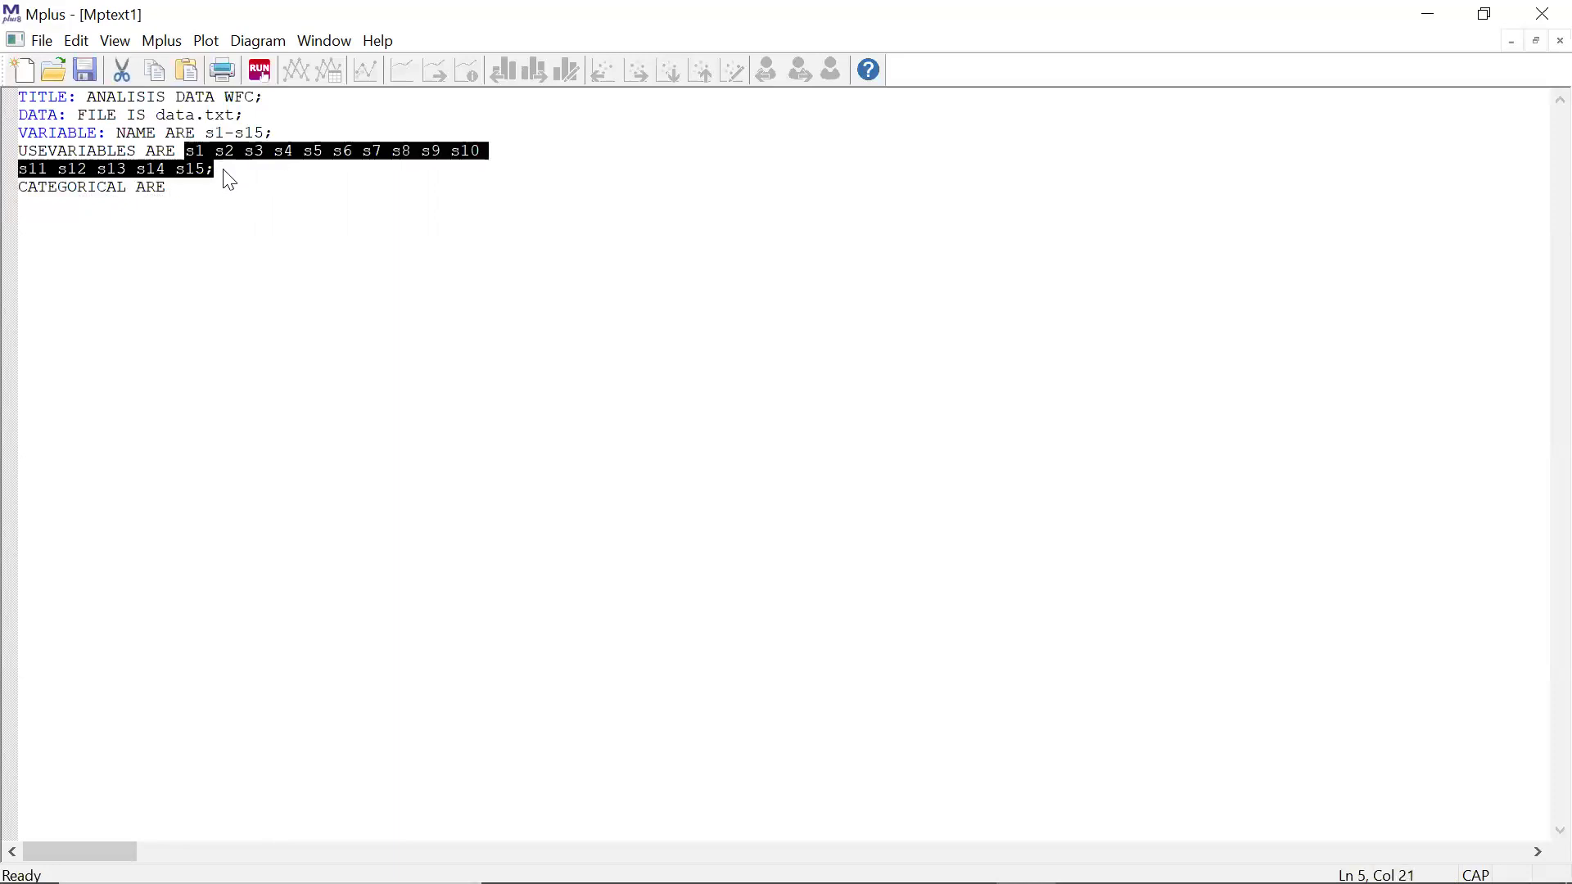
pyautogui.click(230, 193)
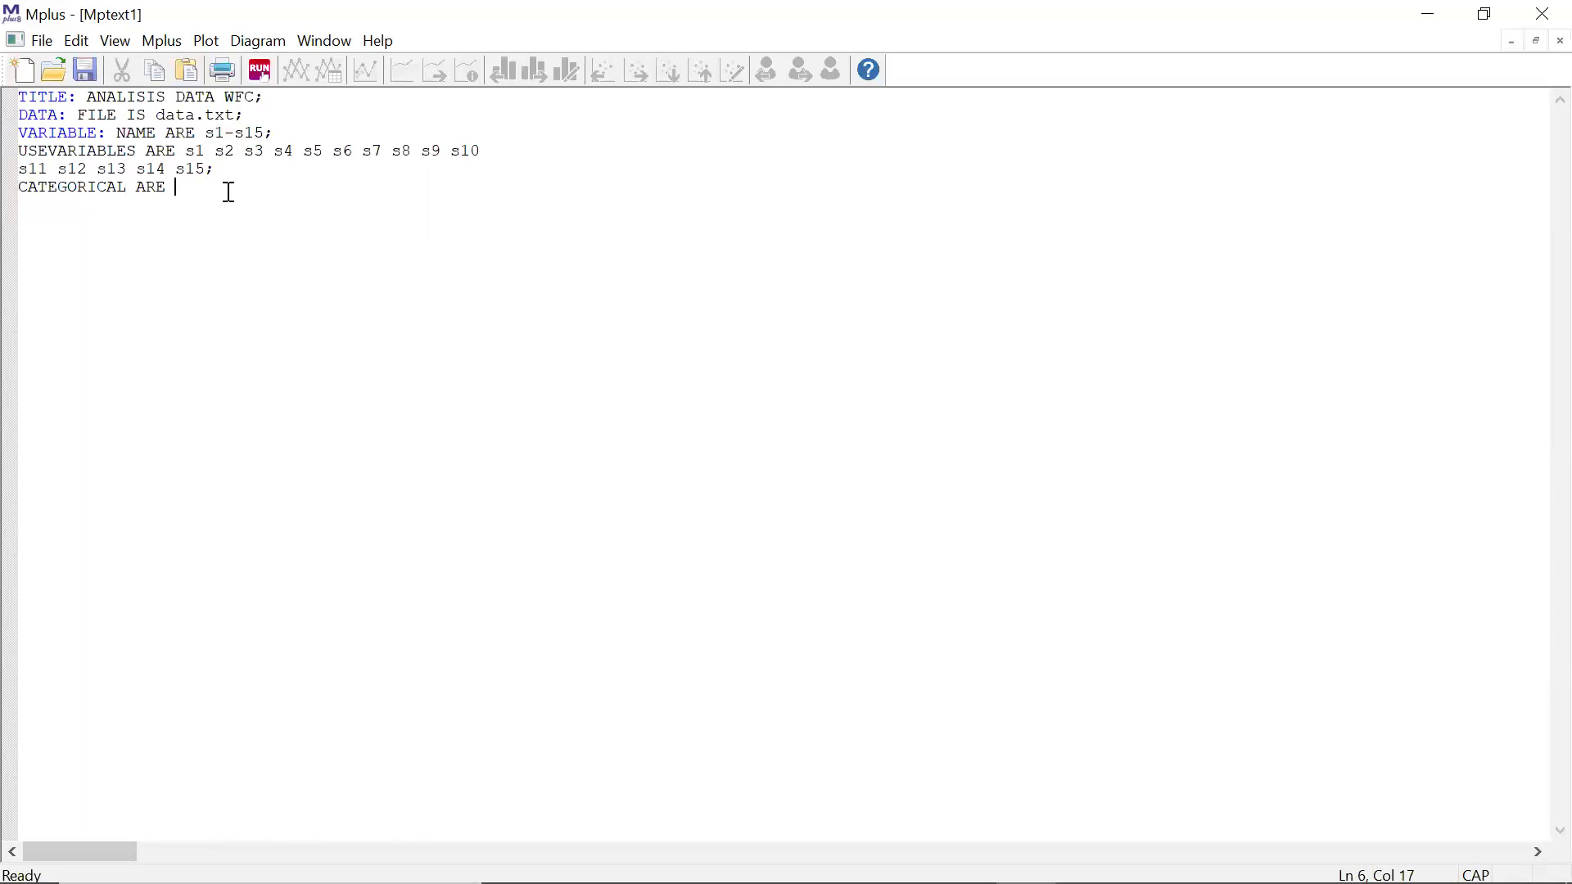
pyautogui.hotkey('ctrl', 'v')
pyautogui.press('Return')
# Add the statement "MODEL: WFC BY" followed by the s1 to s15 list copied from the CATEGORICAL statement.
pyautogui.write('MODEL:')
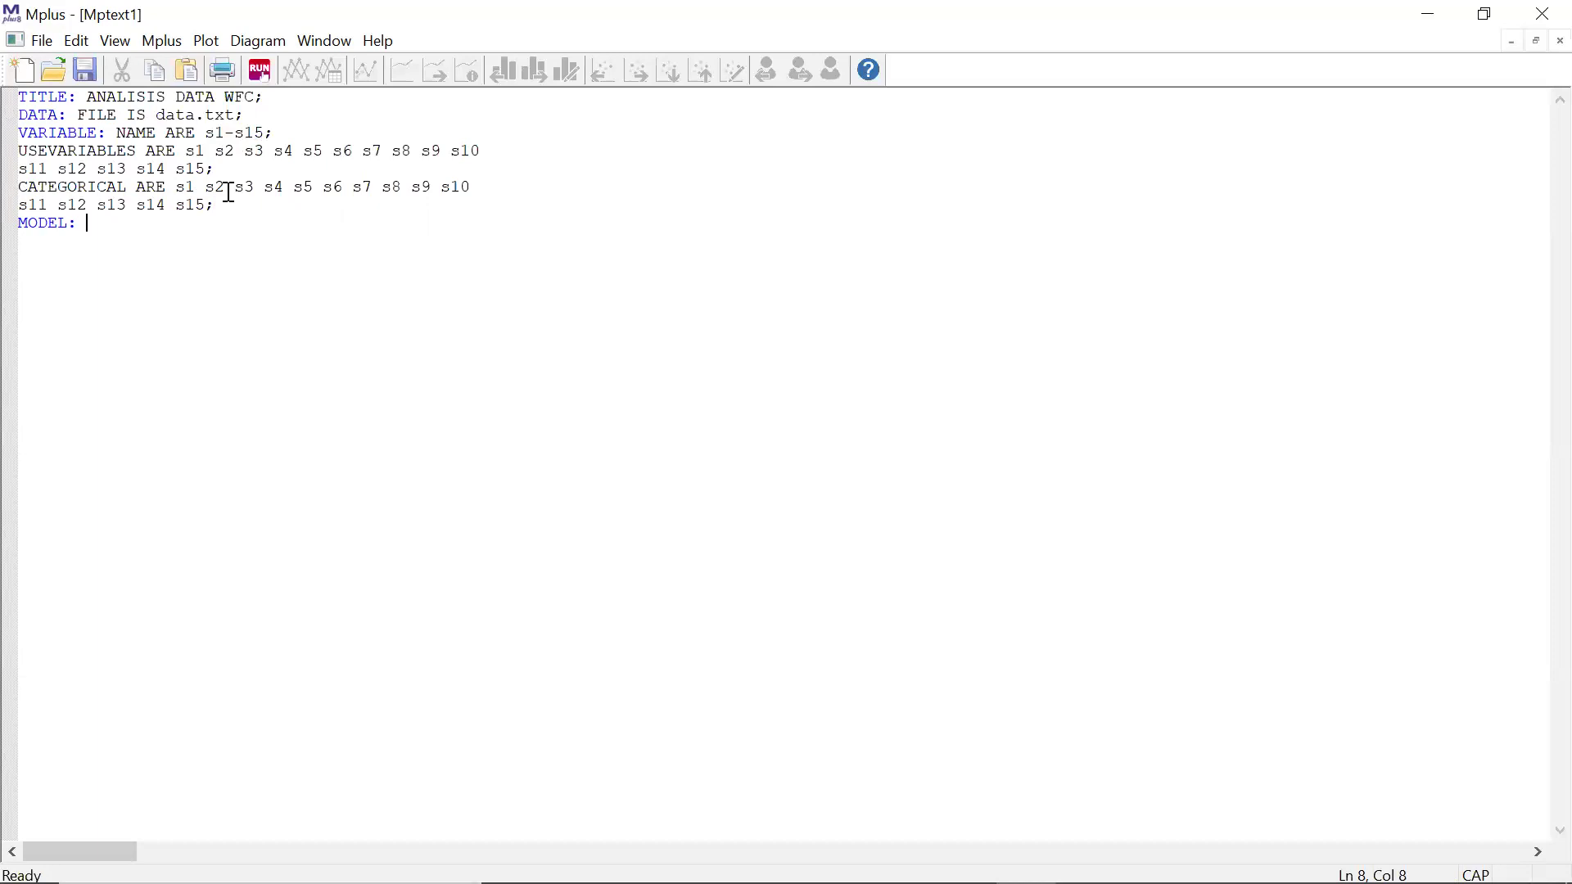
pyautogui.write('WFC BY')
pyautogui.moveTo(175, 188); pyautogui.dragTo(215, 207)
pyautogui.hotkey('ctrl', 'c')
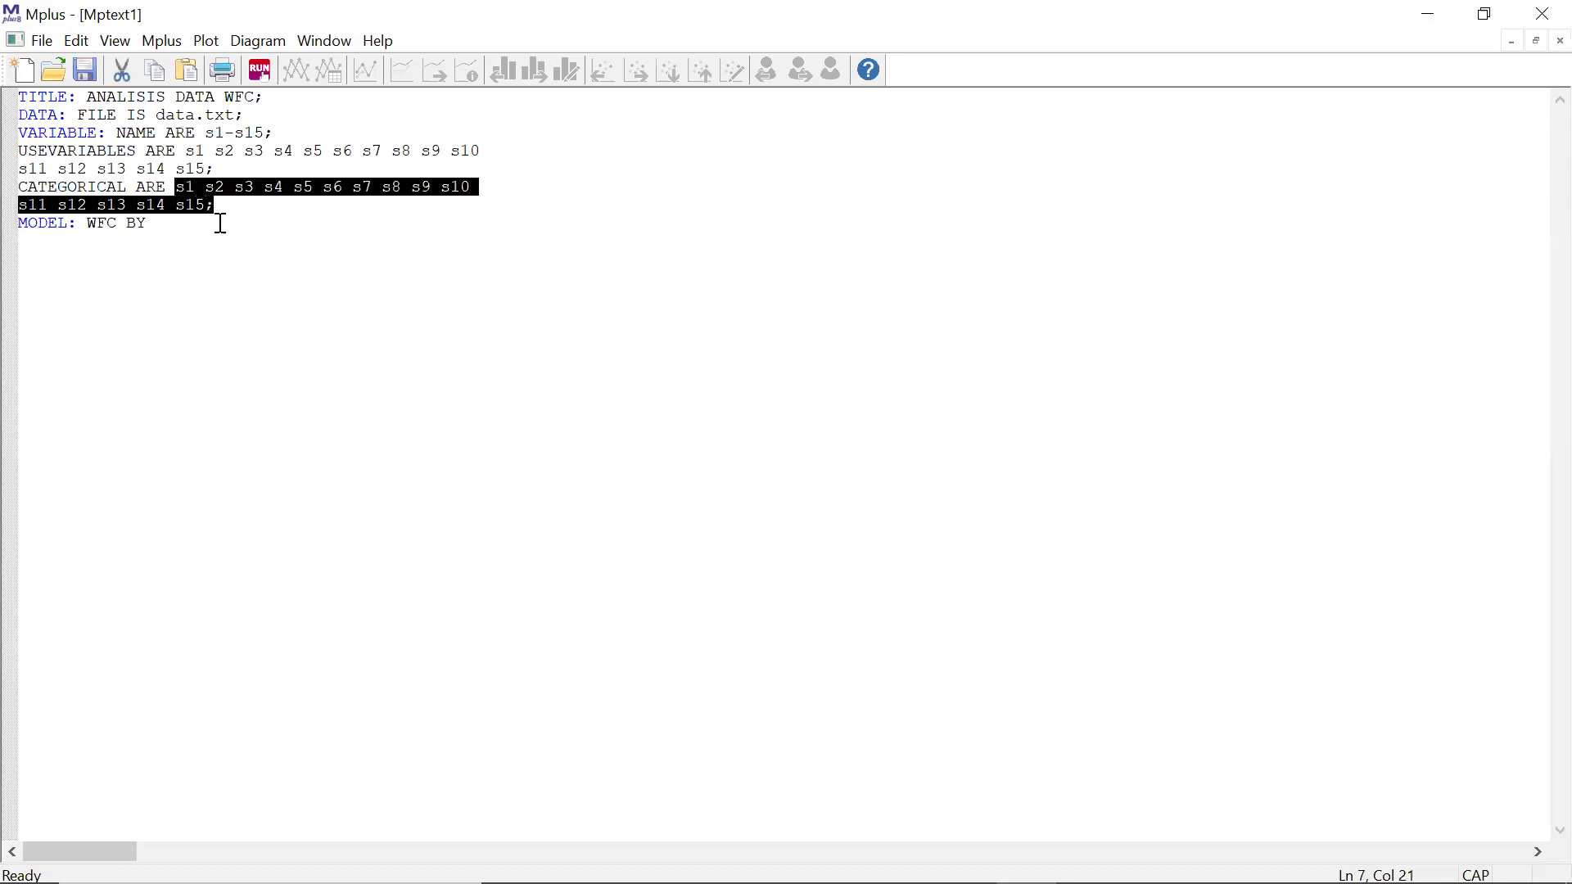
pyautogui.click(221, 227)
pyautogui.hotkey('ctrl', 'v')
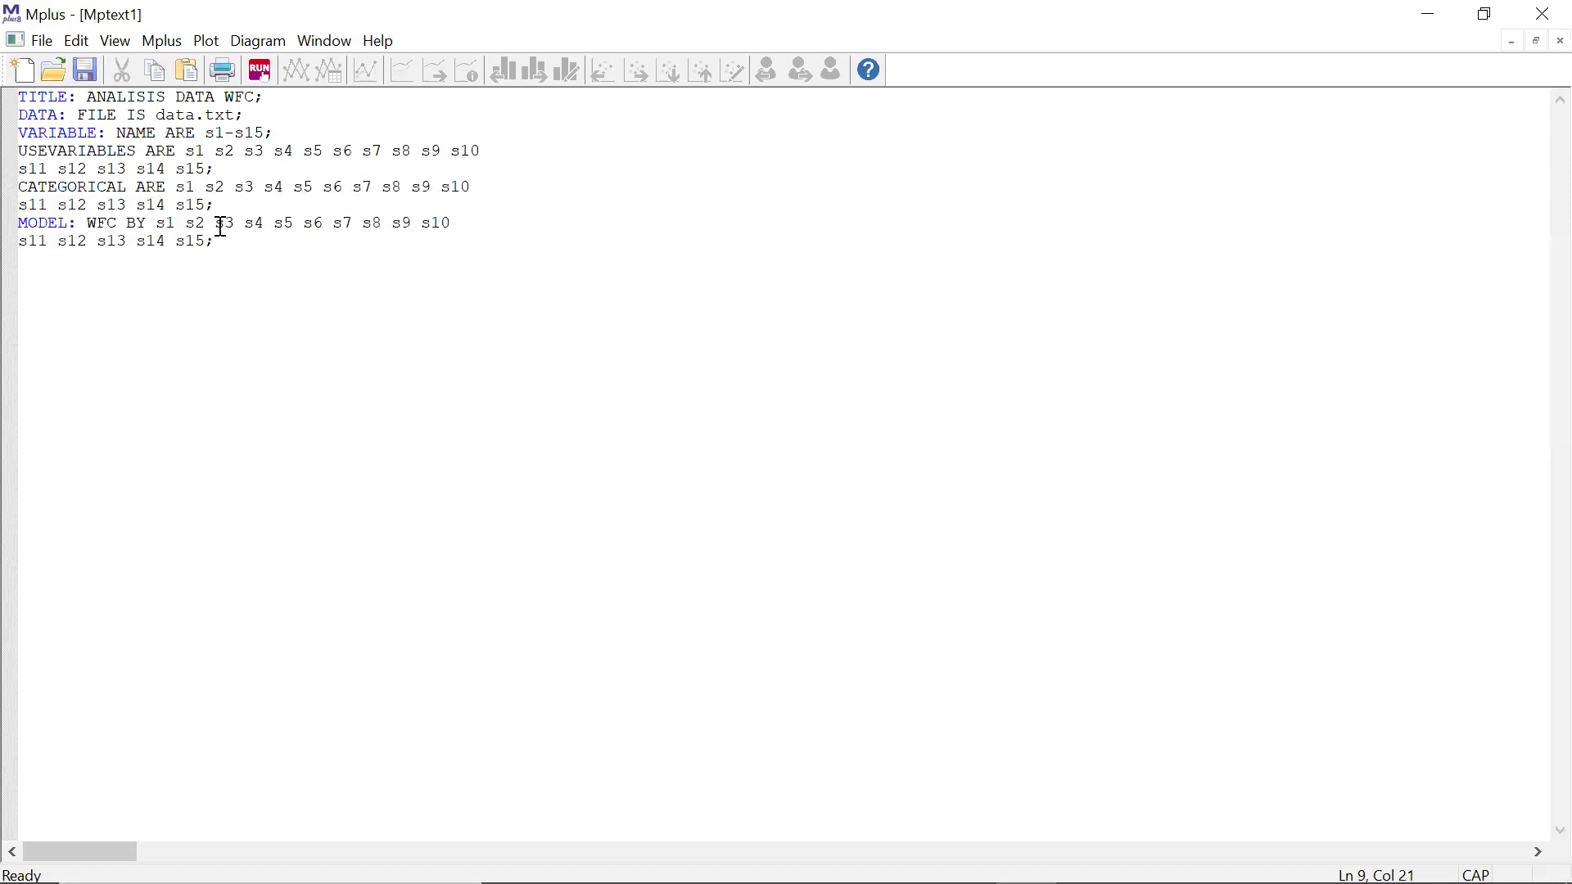
# Add the lines "PLOT:TYPE=PLOT3;" and "OUTPUT:STDYX; MODINDICES (ALL);" below the MODEL statement.
pyautogui.press('Return')
pyautogui.write('PLOT:TYPE=PLOT3')
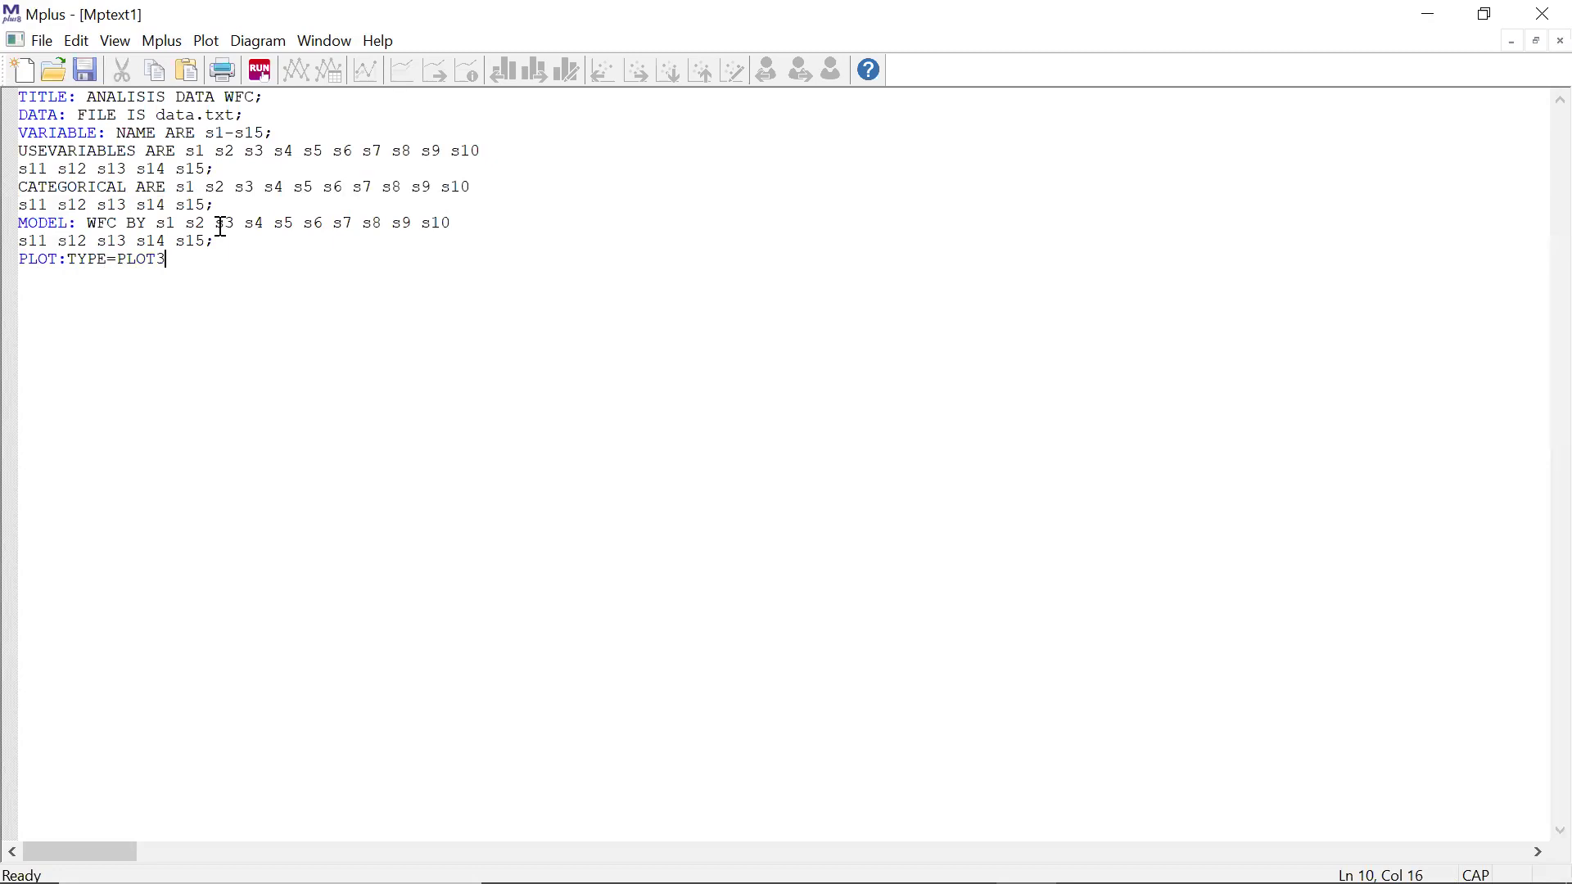
pyautogui.write(';')
pyautogui.press('Return')
pyautogui.write('OUTPUT:STDYX; MO')
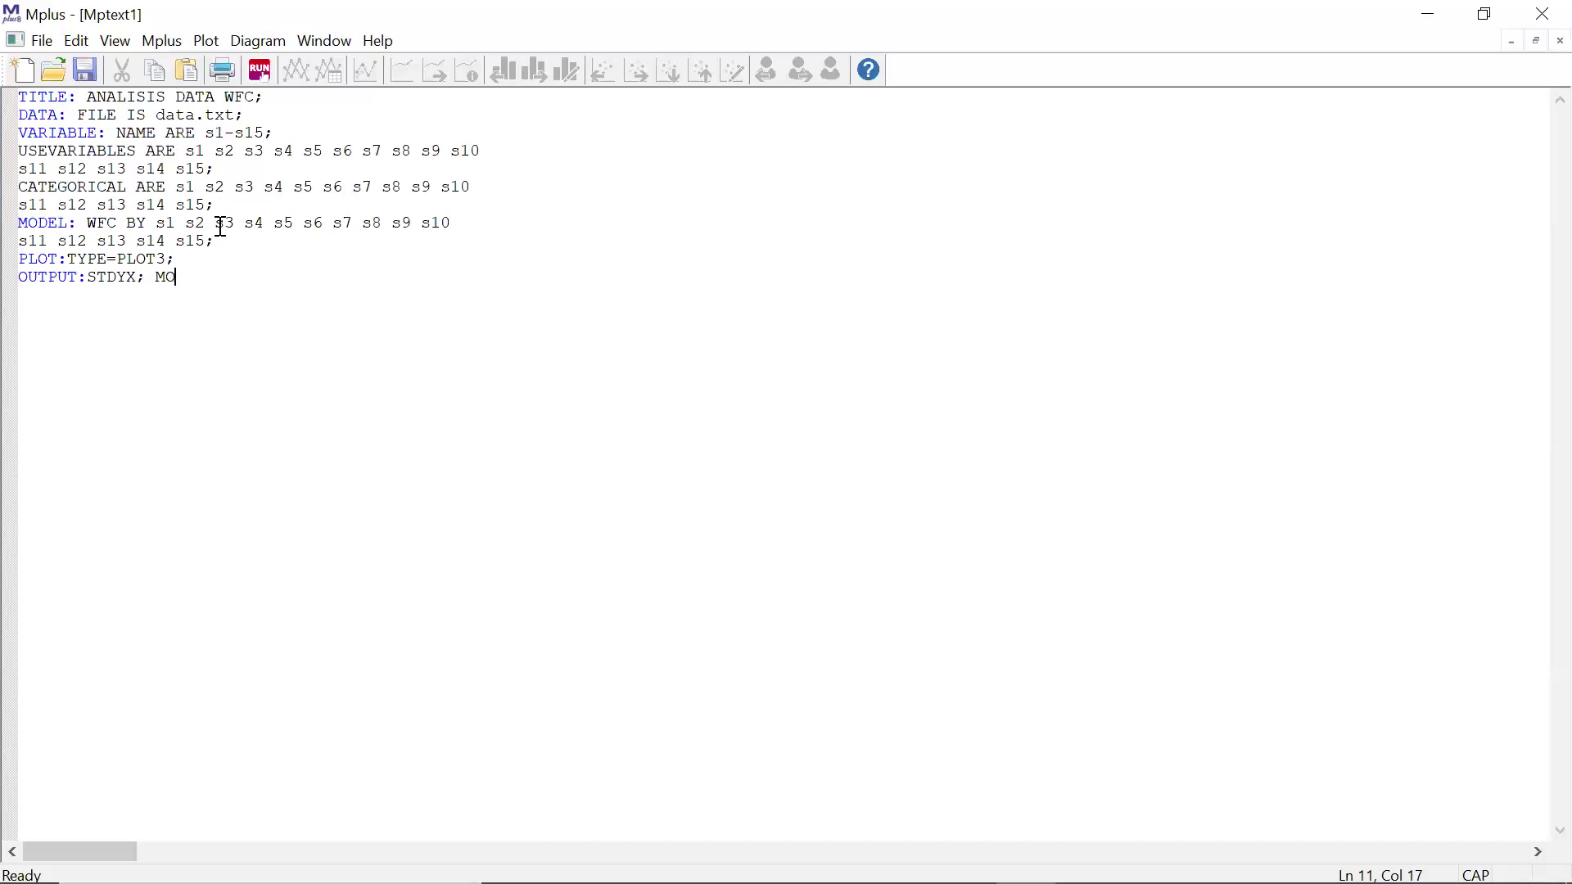
pyautogui.write('DINDICES (ALL);')
# Add the closing line "SAVEDATA: FILE= SKOR.DAT; SAVE=FSCORES;" to the syntax.
pyautogui.press('Return')
pyautogui.write('SAVEDATA')
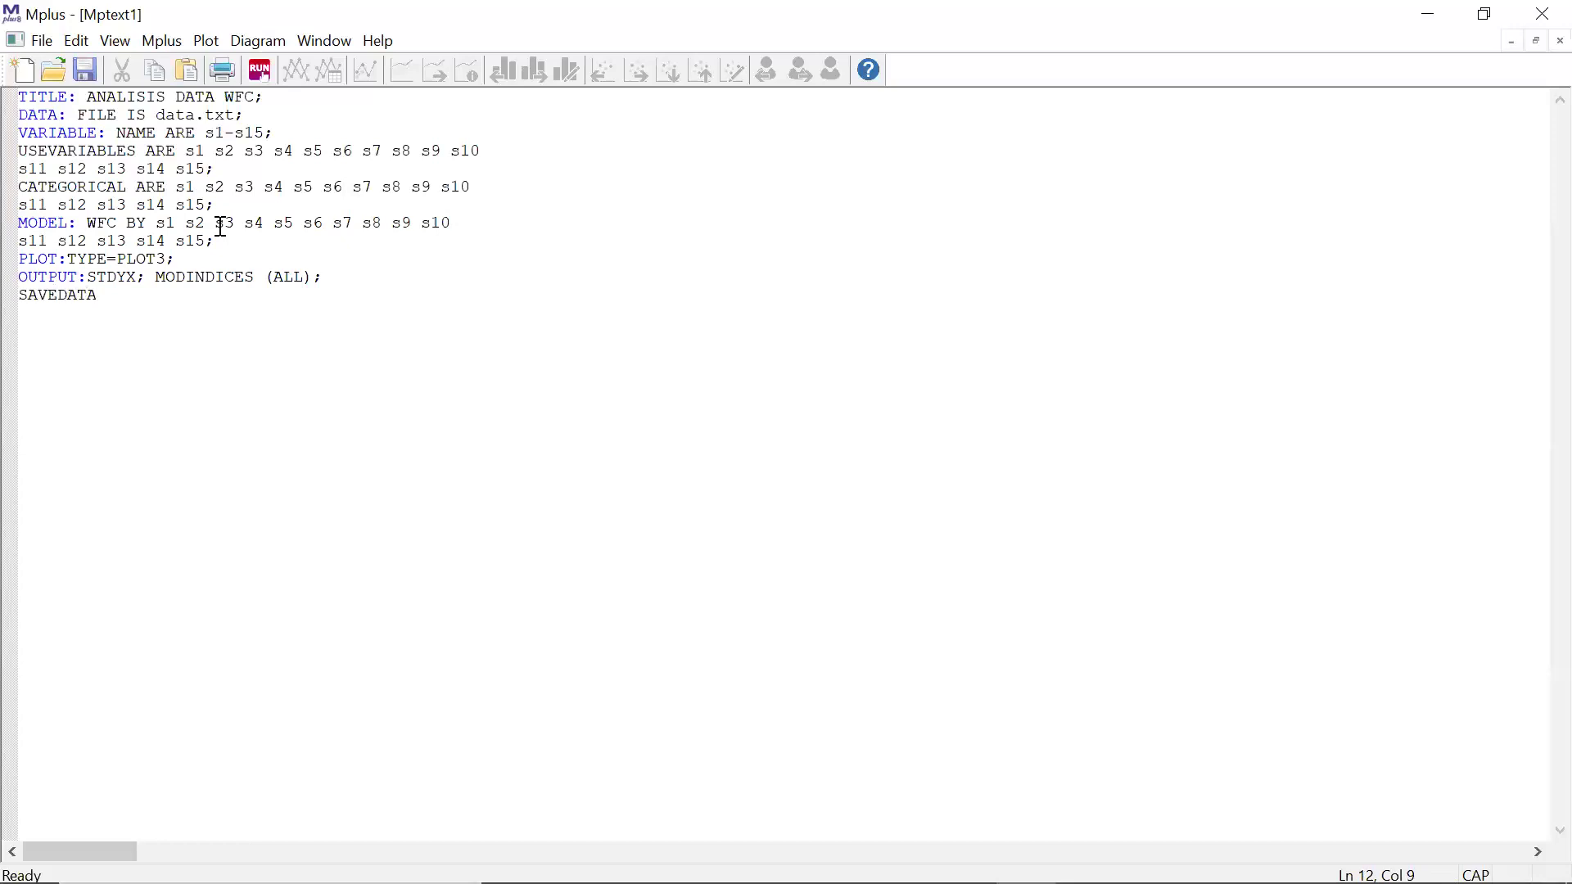
pyautogui.write(': FILE=SKOR')
pyautogui.press('Left')
pyautogui.press('Left')
pyautogui.press('Left')
pyautogui.press('Left')
pyautogui.press('Right')
pyautogui.press('Right')
pyautogui.press('Right')
pyautogui.press('Right')
pyautogui.write('.DAT; SAVE=FSCOR')
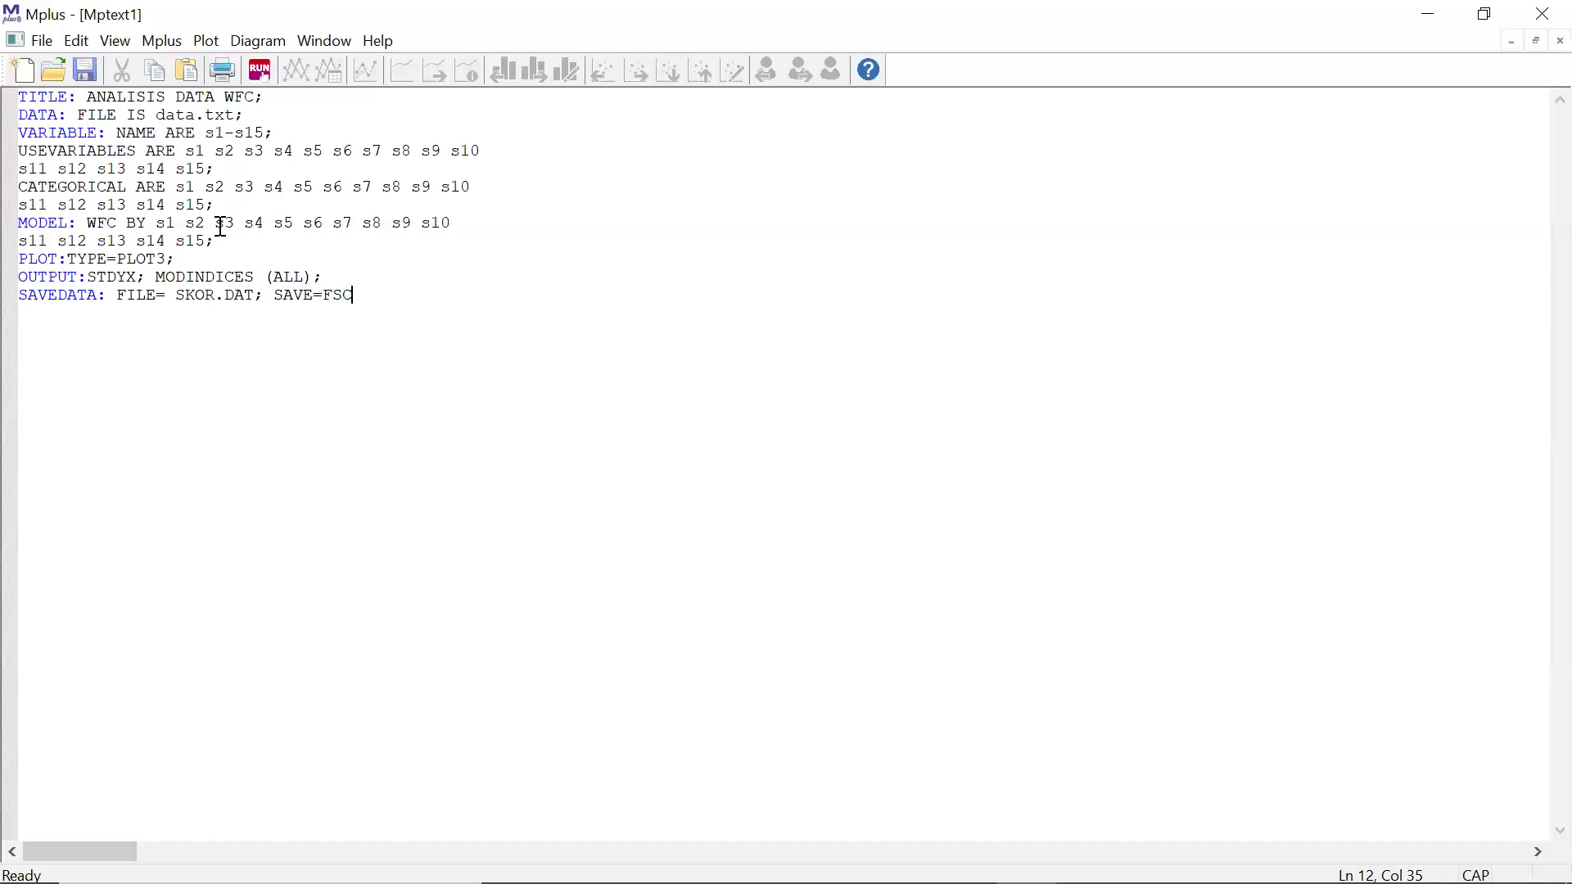
pyautogui.press('BackSpace')
pyautogui.press('BackSpace')
pyautogui.write('ORES;')
# Run the analysis, saving the input file under the name SYNTAX.
pyautogui.click(261, 73)
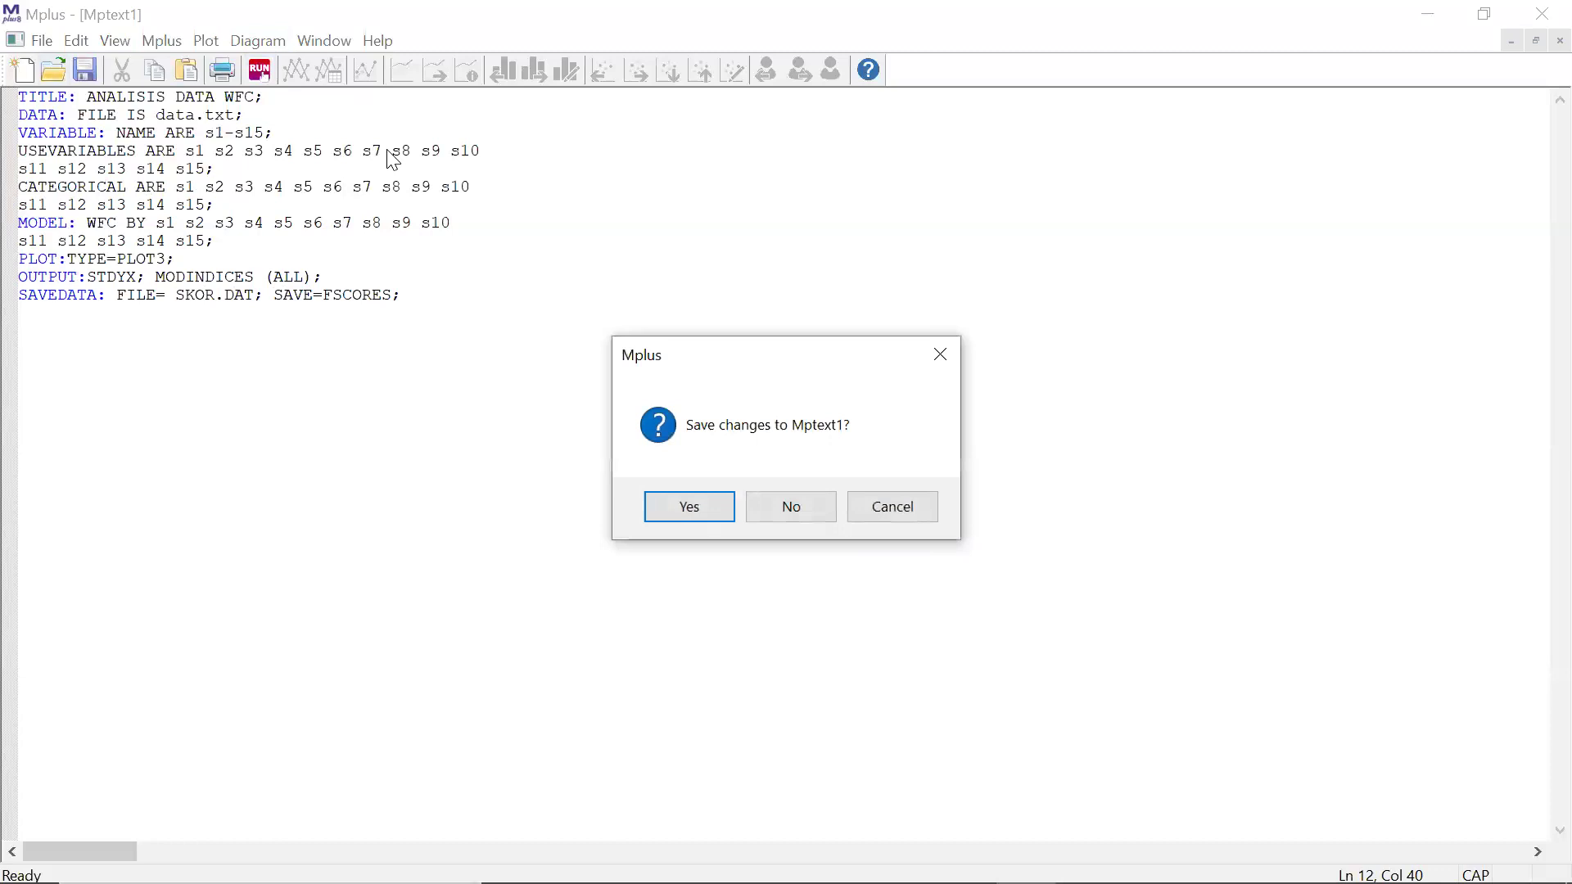
pyautogui.click(684, 510)
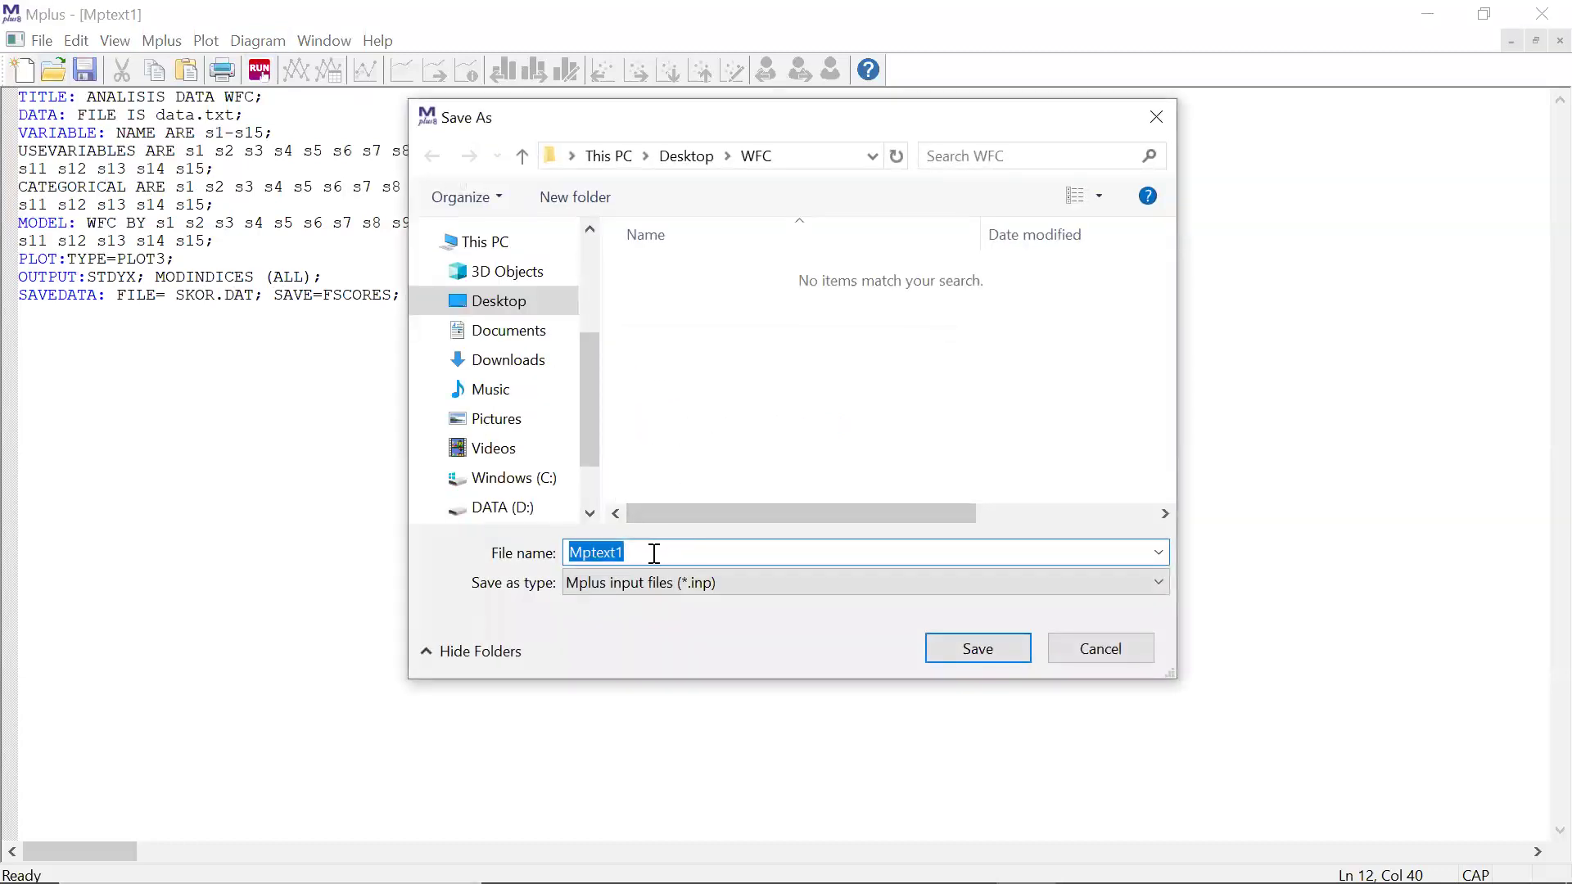
pyautogui.write('SYNTAX')
pyautogui.click(976, 647)
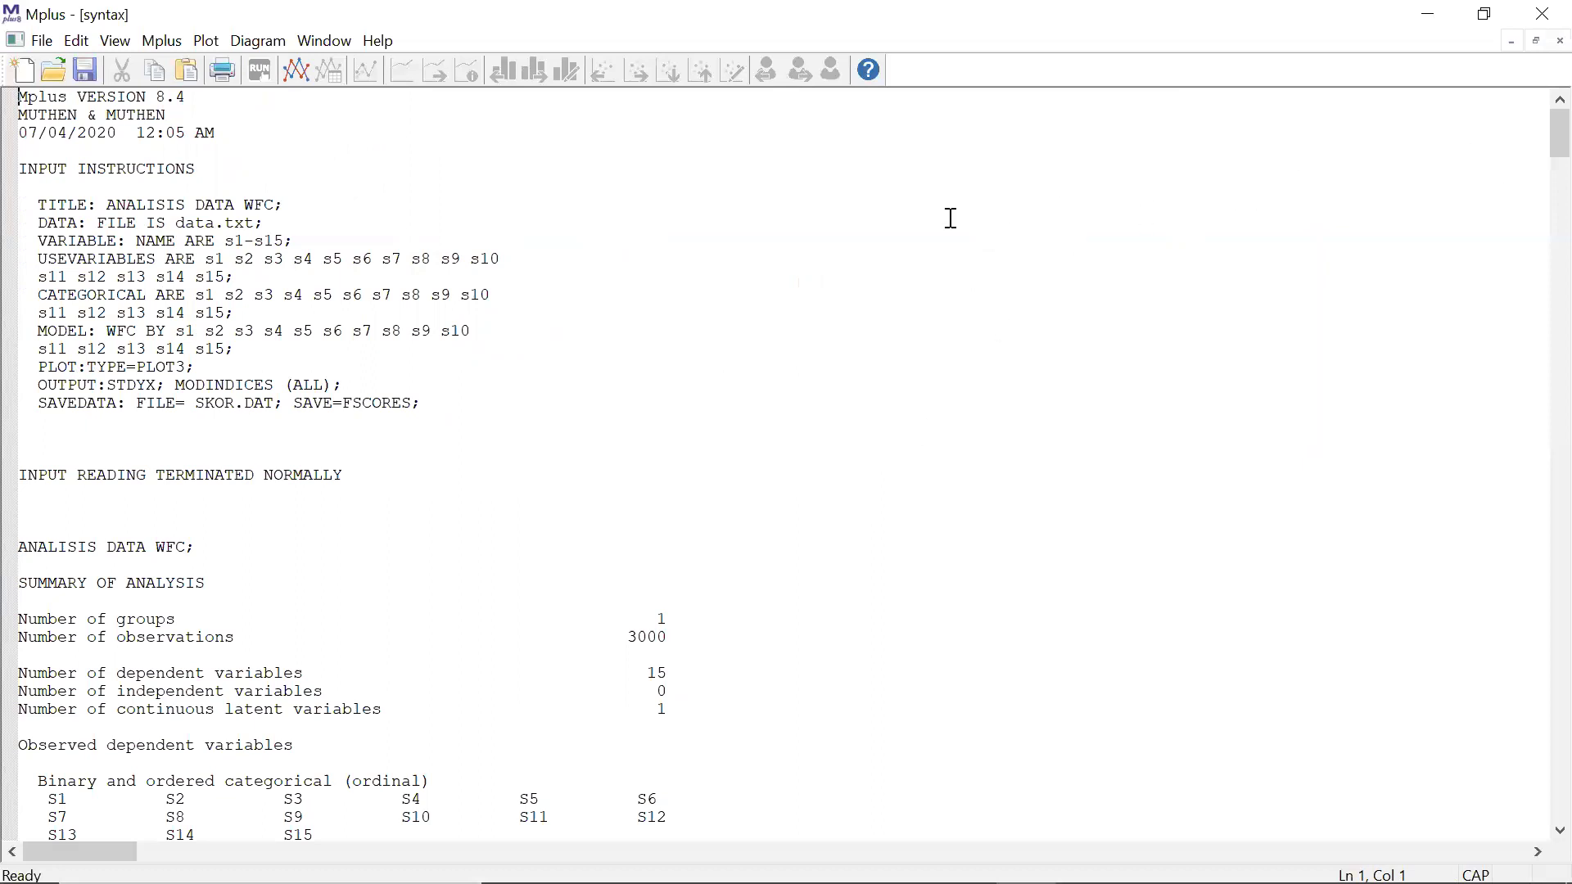
# Examine the output's summary of observations and dependent variables, plus the chi-square p-value and RMSEA in the model fit information.
pyautogui.scroll(-3, 1537, 144)
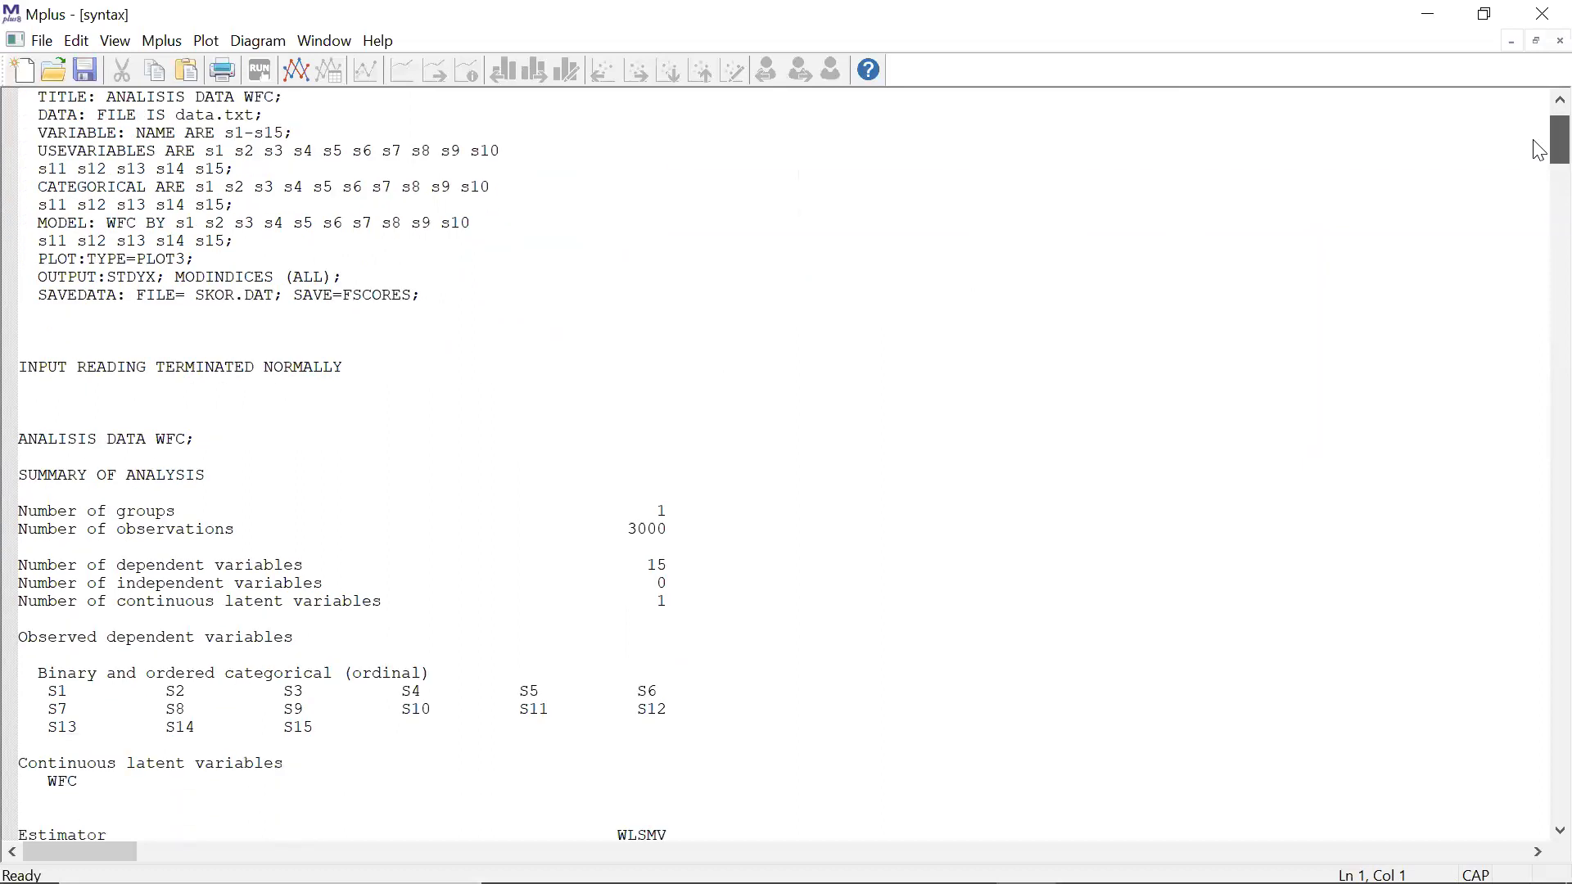
pyautogui.moveTo(695, 475); pyautogui.dragTo(597, 476)
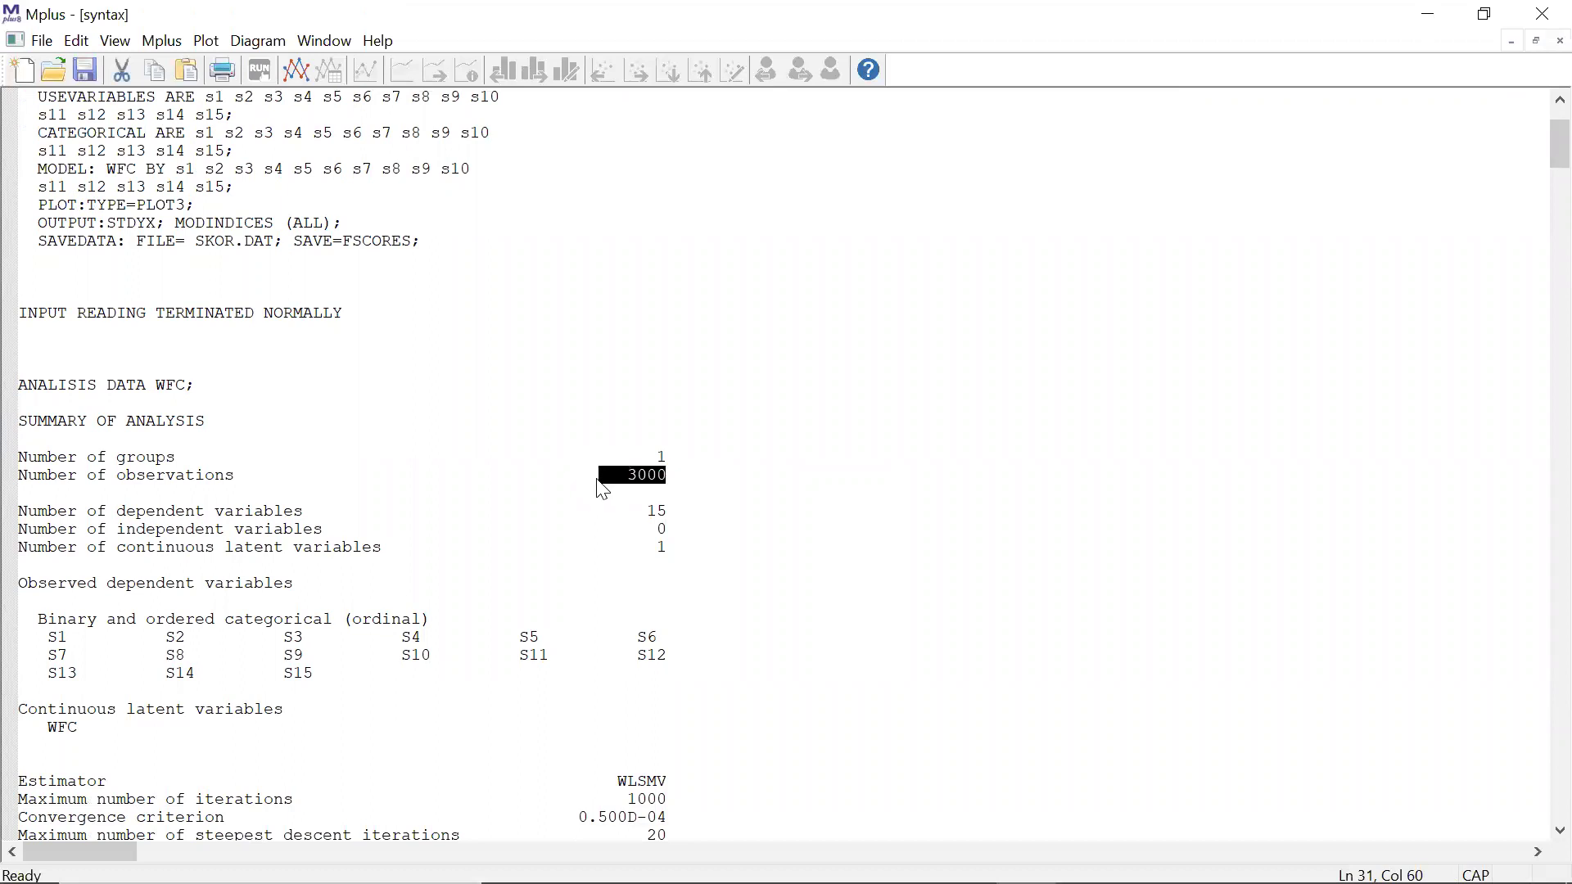
pyautogui.moveTo(696, 517); pyautogui.dragTo(616, 527)
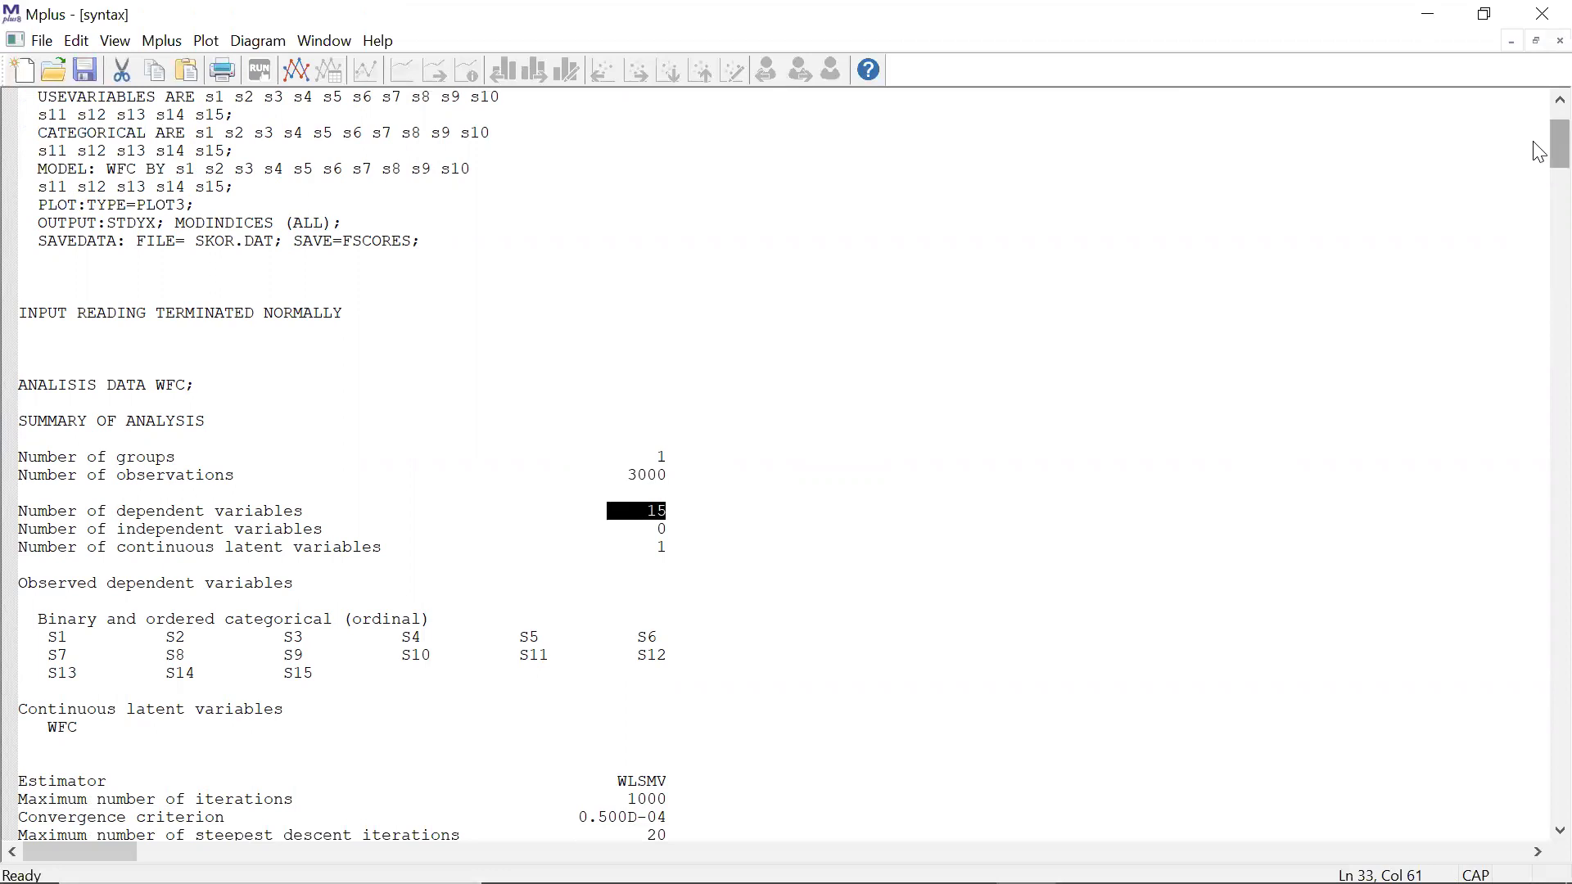
pyautogui.moveTo(1539, 152); pyautogui.dragTo(1539, 306)
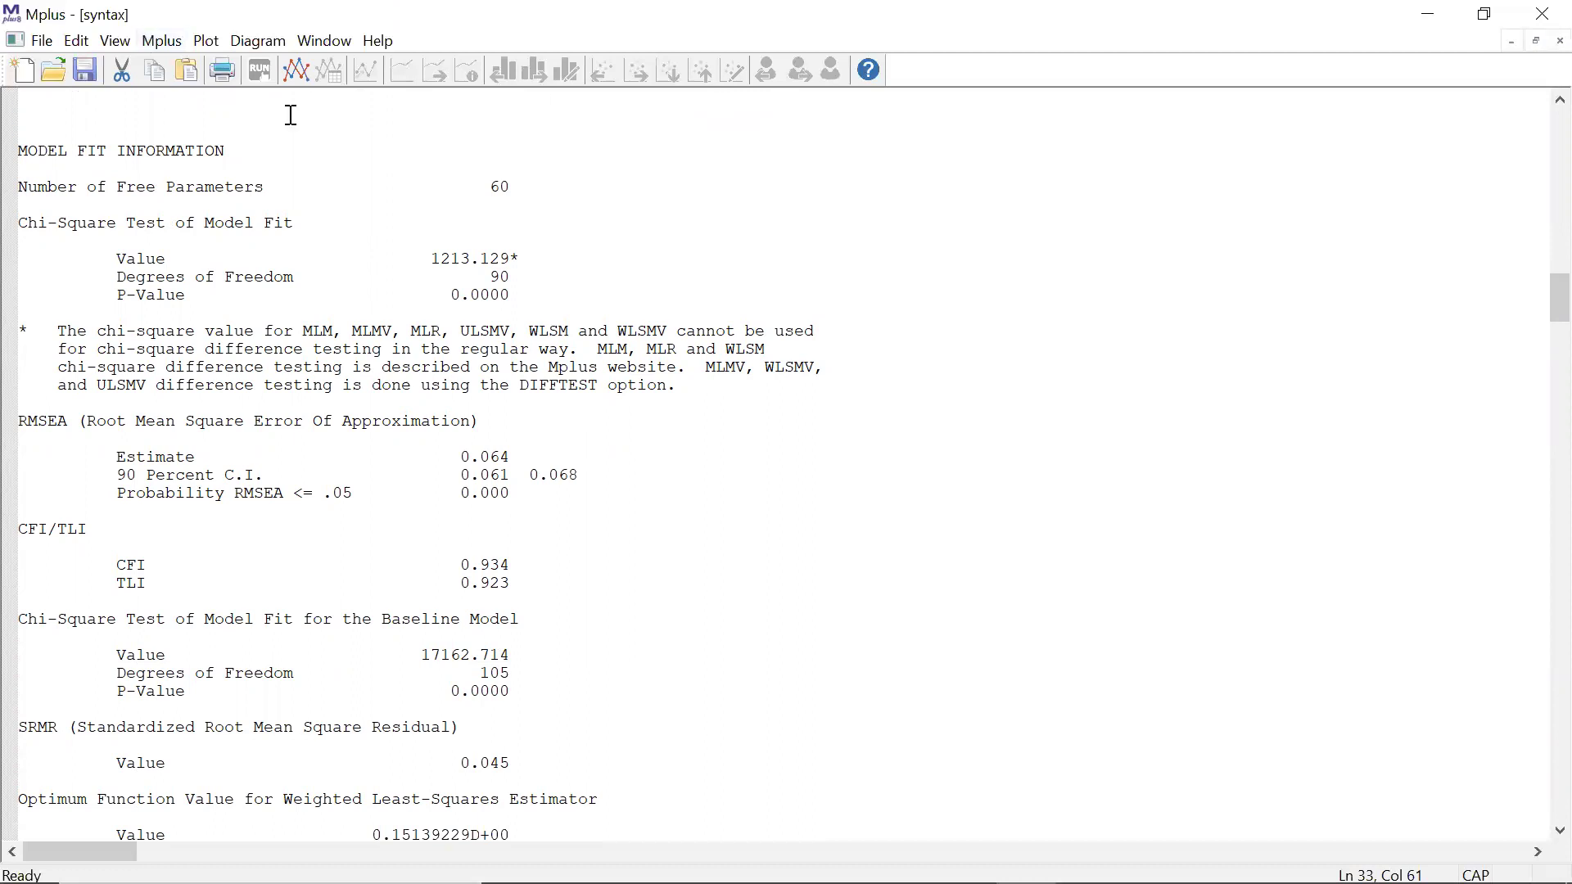
pyautogui.click(522, 295)
pyautogui.click(516, 459)
pyautogui.click(540, 292)
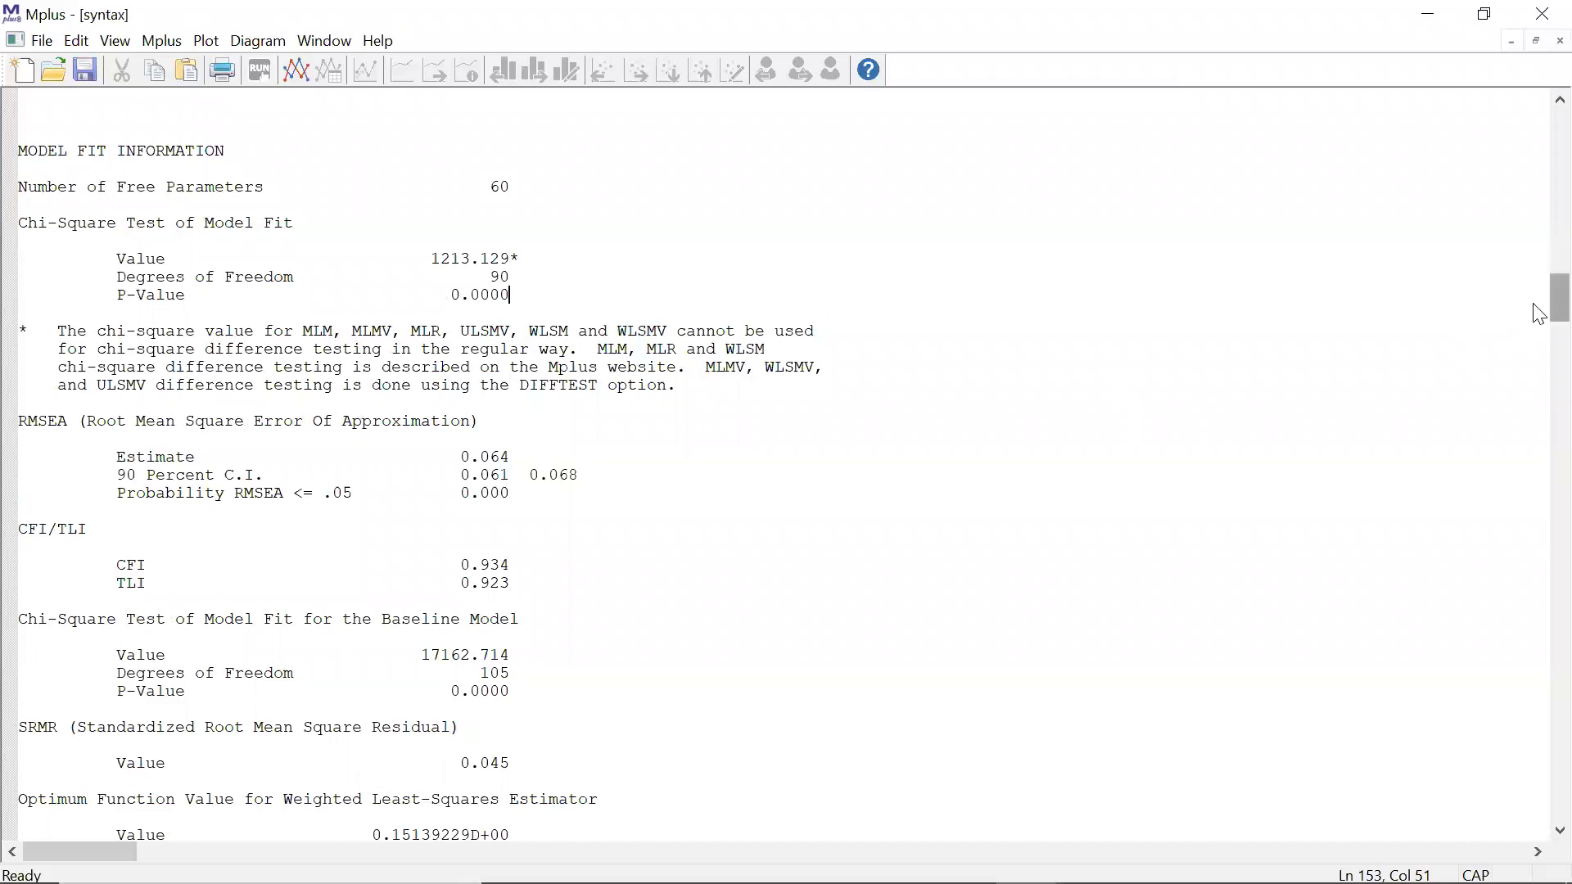
# Examine the modification indices under WITH Statements, comparing the values for the S2 WITH S1 and S3 WITH S1 pairs.
pyautogui.moveTo(1535, 304); pyautogui.dragTo(1536, 698)
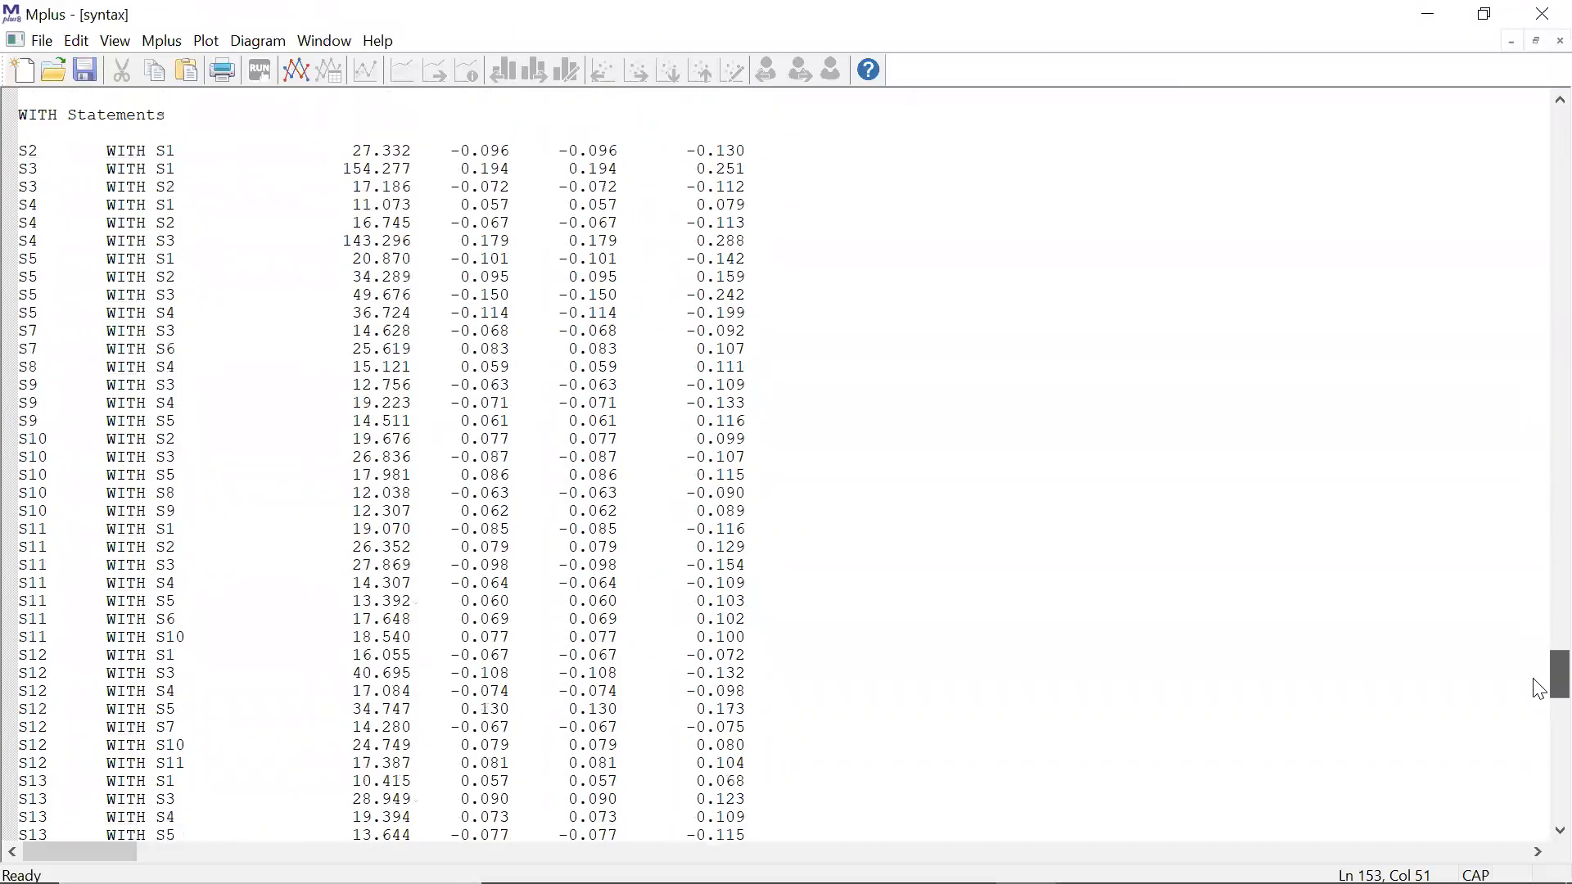
pyautogui.click(33, 150)
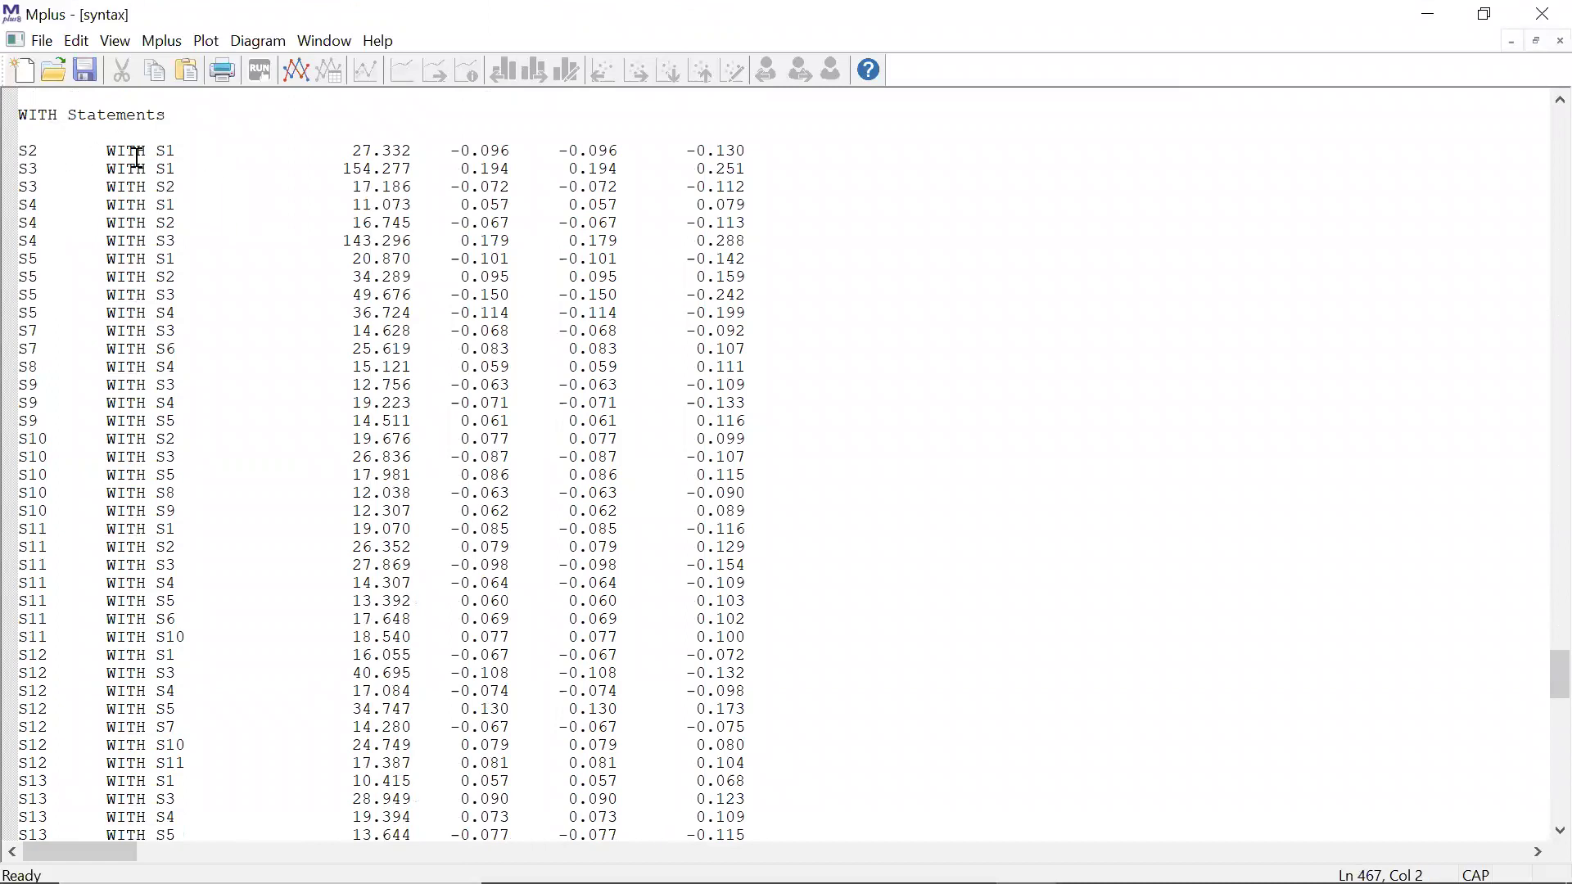
pyautogui.click(186, 153)
pyautogui.click(363, 153)
pyautogui.click(179, 173)
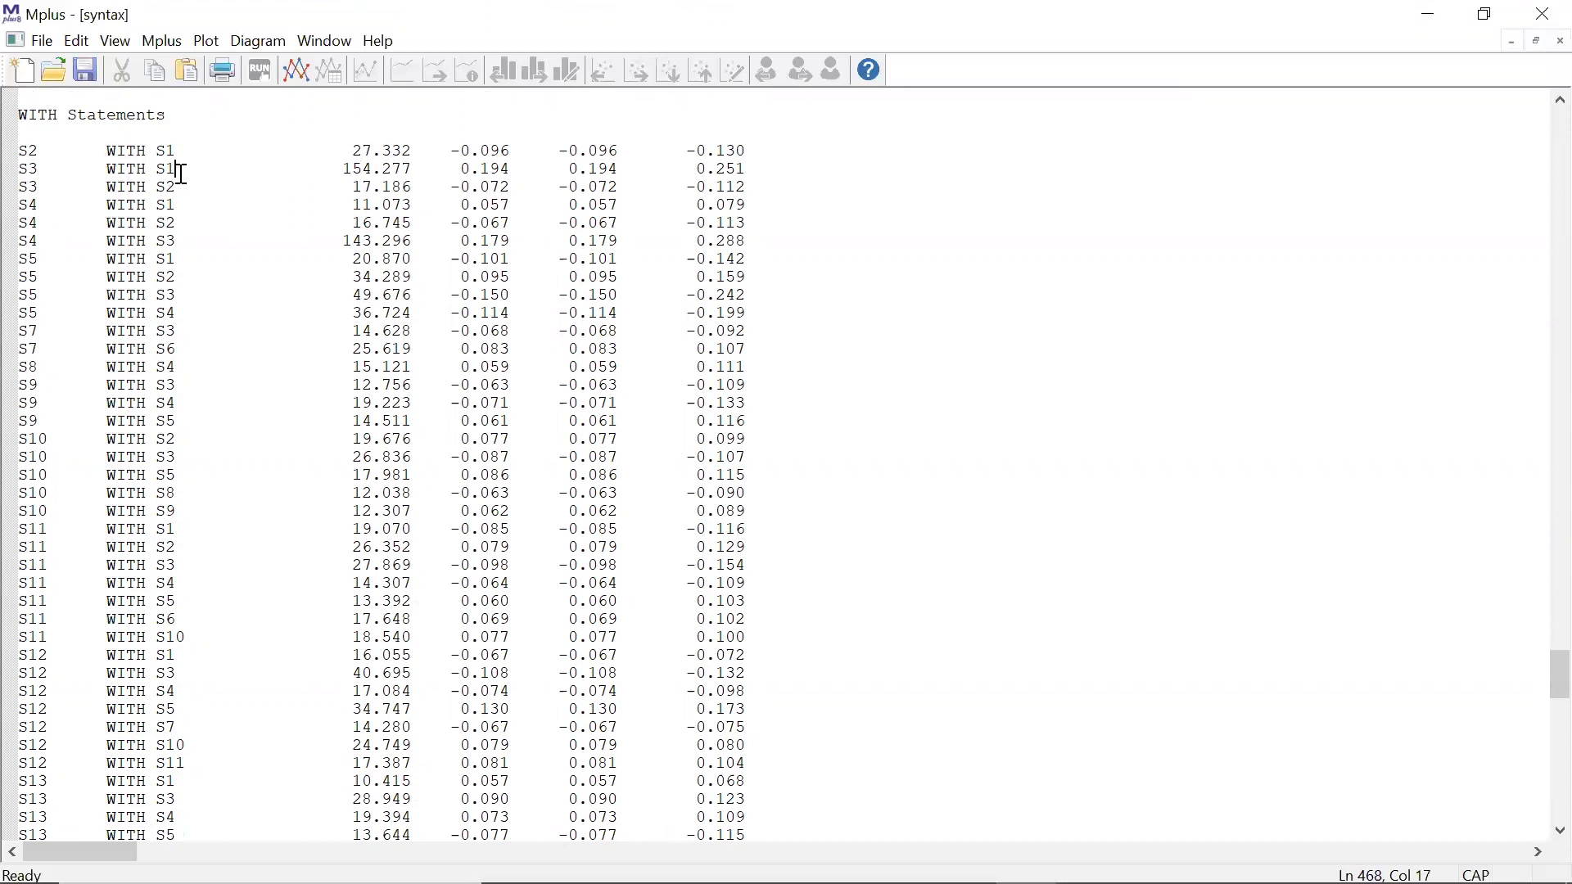
pyautogui.click(425, 169)
pyautogui.moveTo(1539, 671)
pyautogui.mouseDown()
pyautogui.moveTo(1539, 686)
pyautogui.moveTo(1539, 663)
pyautogui.mouseUp()
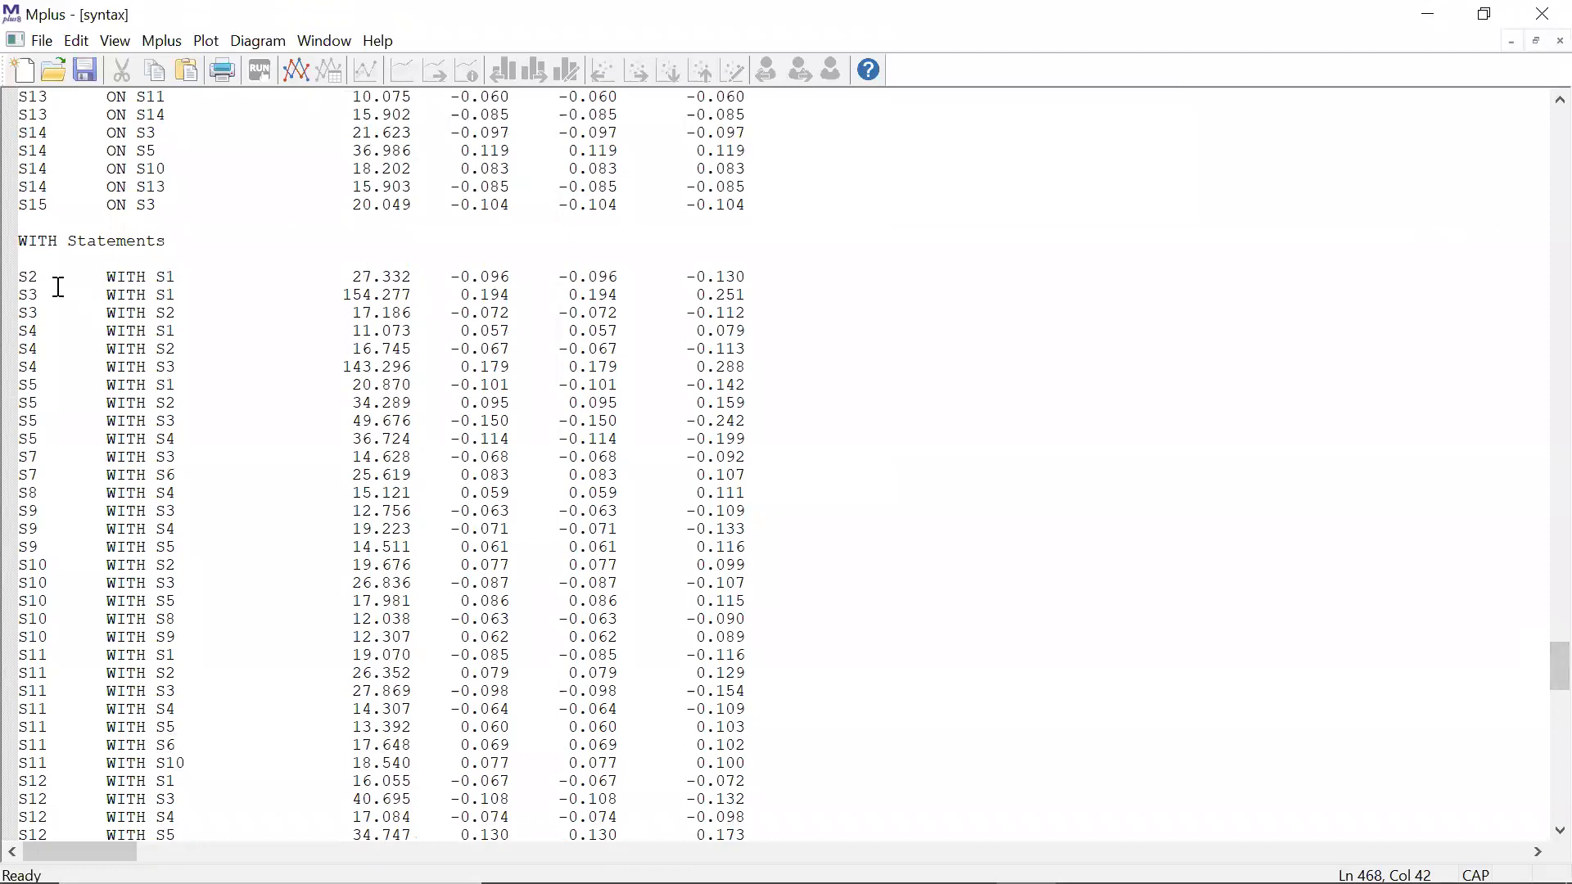
# Copy "S3 WITH S1" from the modification indices into the syntax as a new line under the MODEL item list, ending with a semicolon.
pyautogui.moveTo(178, 295); pyautogui.dragTo(8, 307)
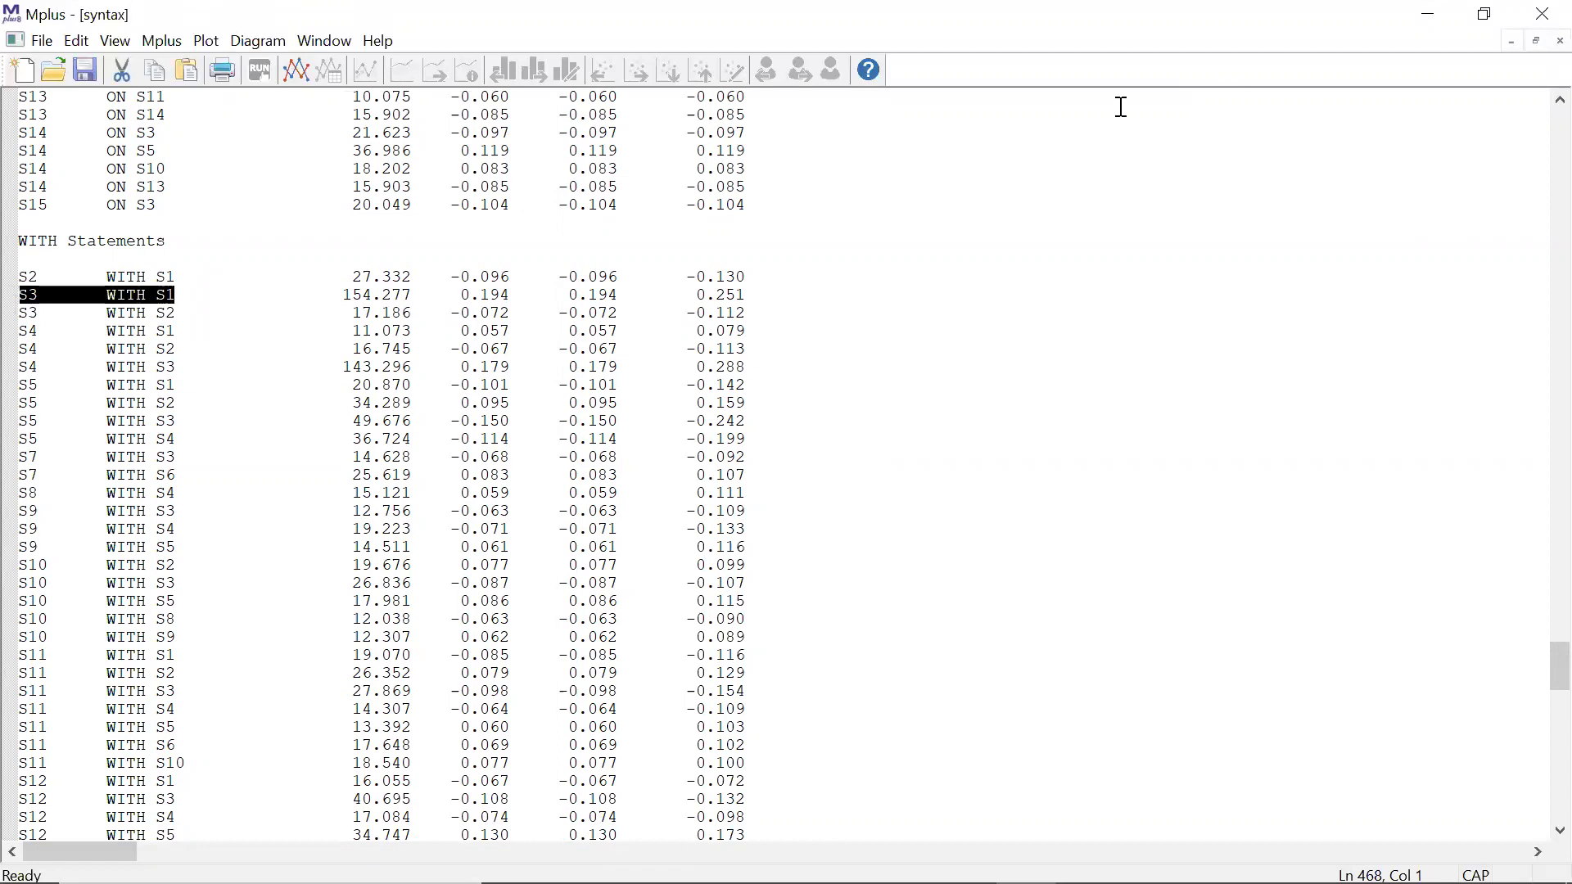
pyautogui.click(1538, 43)
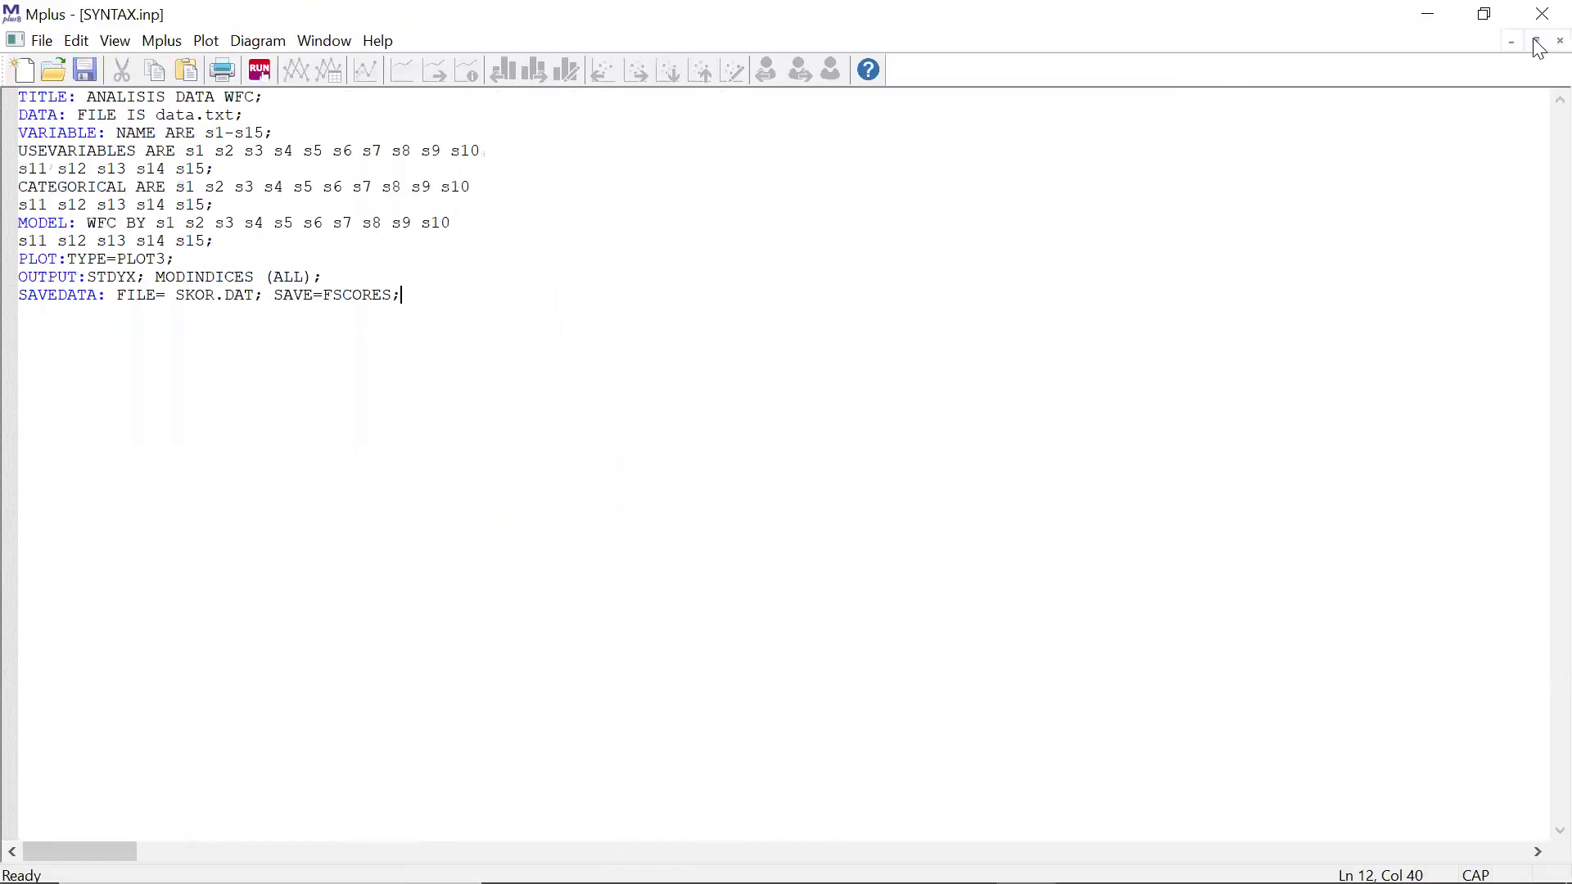
pyautogui.click(231, 237)
pyautogui.press('Return')
pyautogui.write('S3       WITH S1')
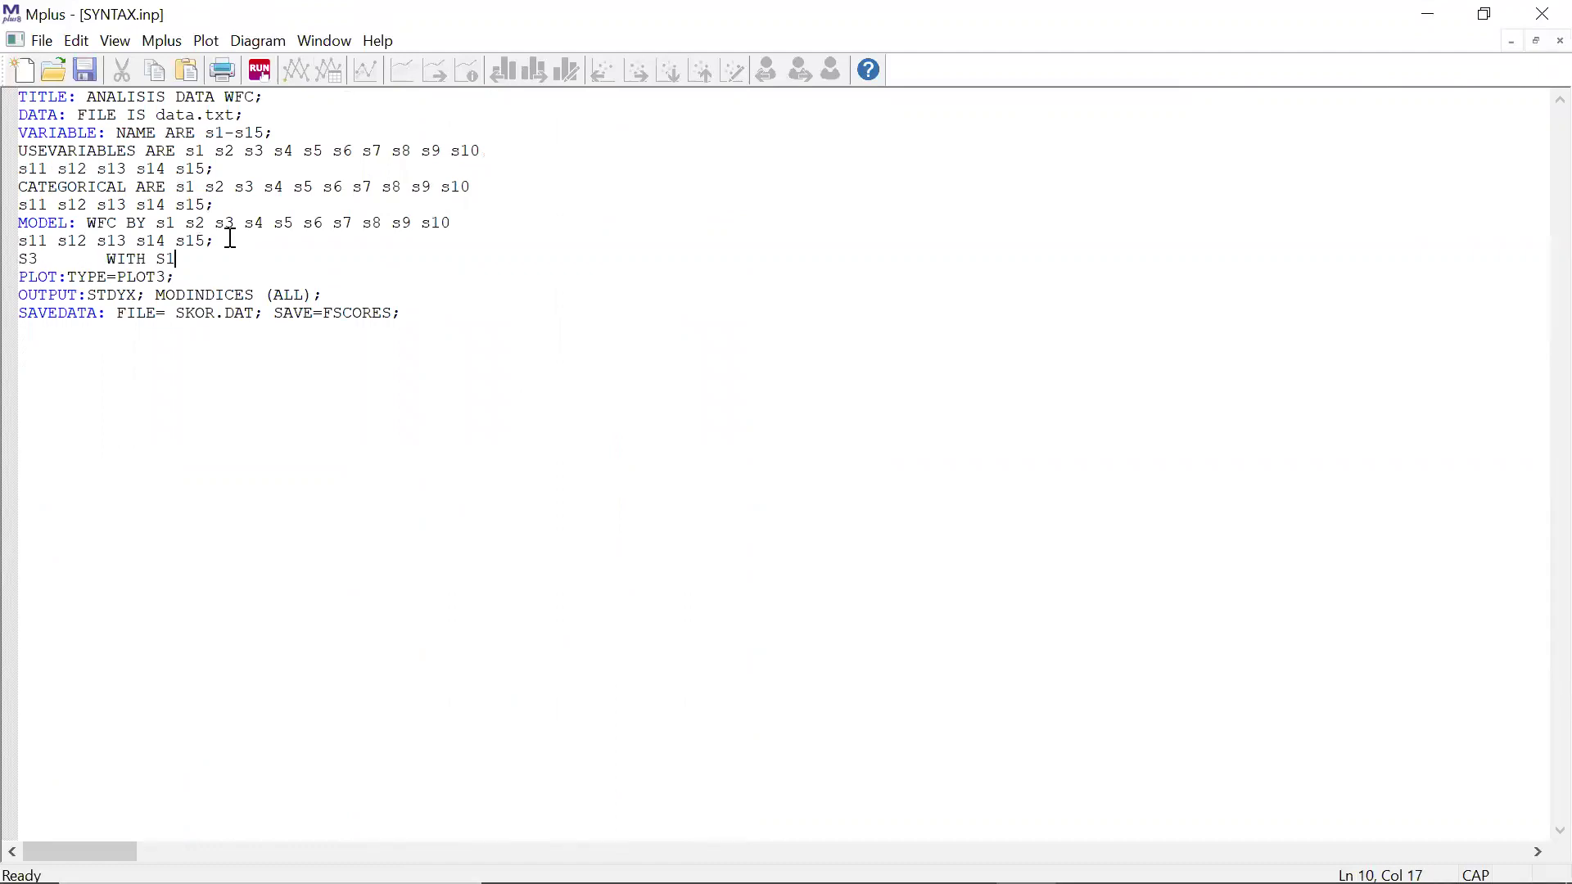
pyautogui.write(';')
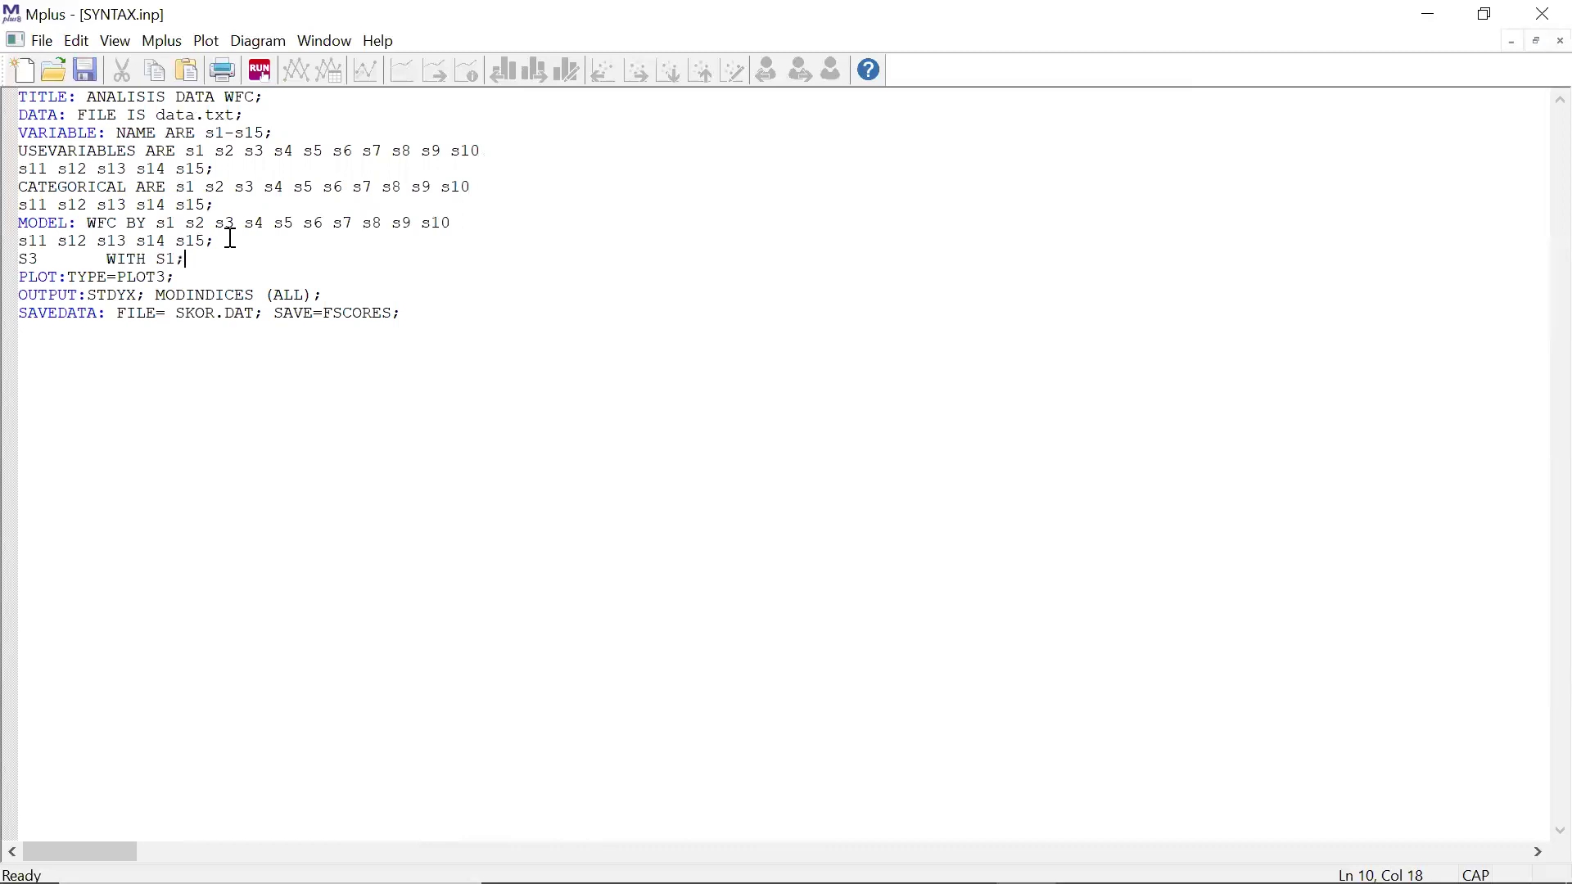
# Save the changed syntax and rerun the analysis, checking the RMSEA estimate in the model fit information.
pyautogui.click(272, 68)
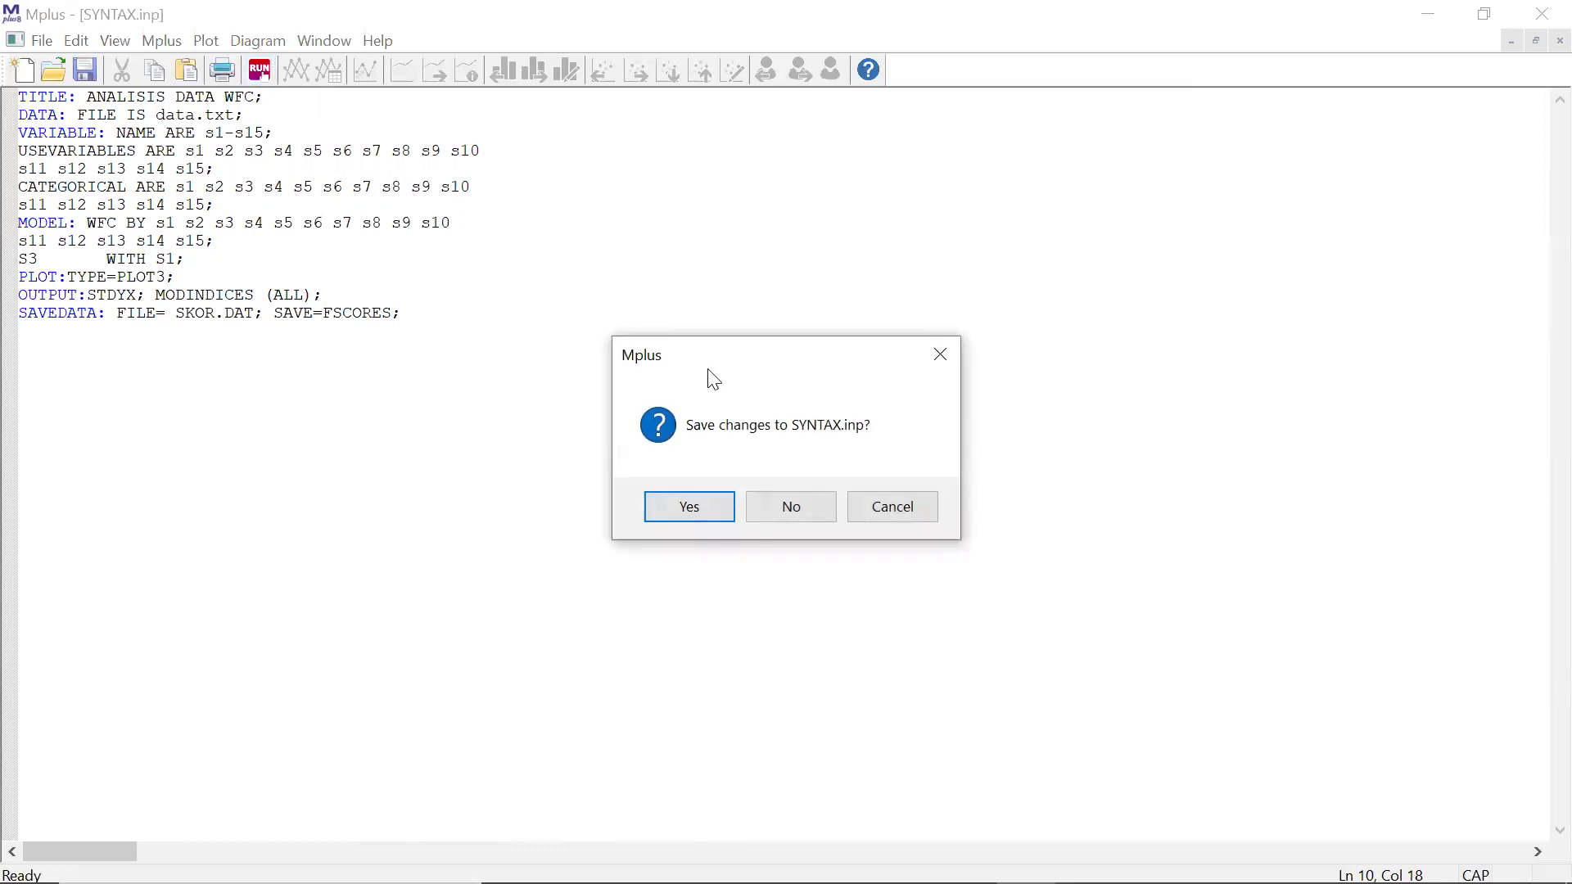
pyautogui.click(717, 508)
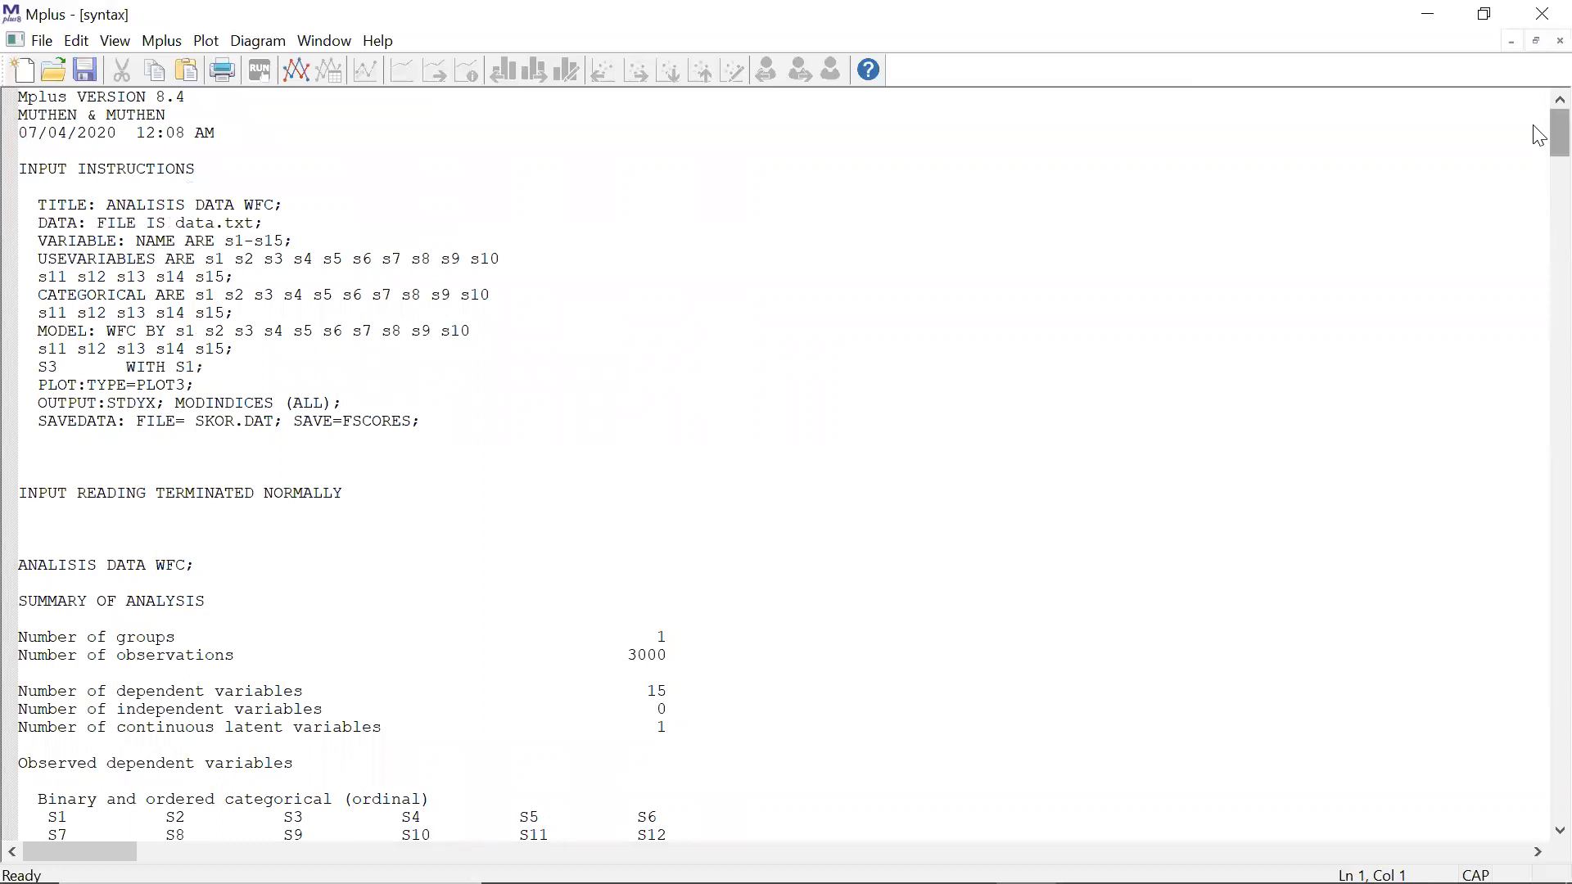
pyautogui.moveTo(1537, 133); pyautogui.dragTo(1538, 308)
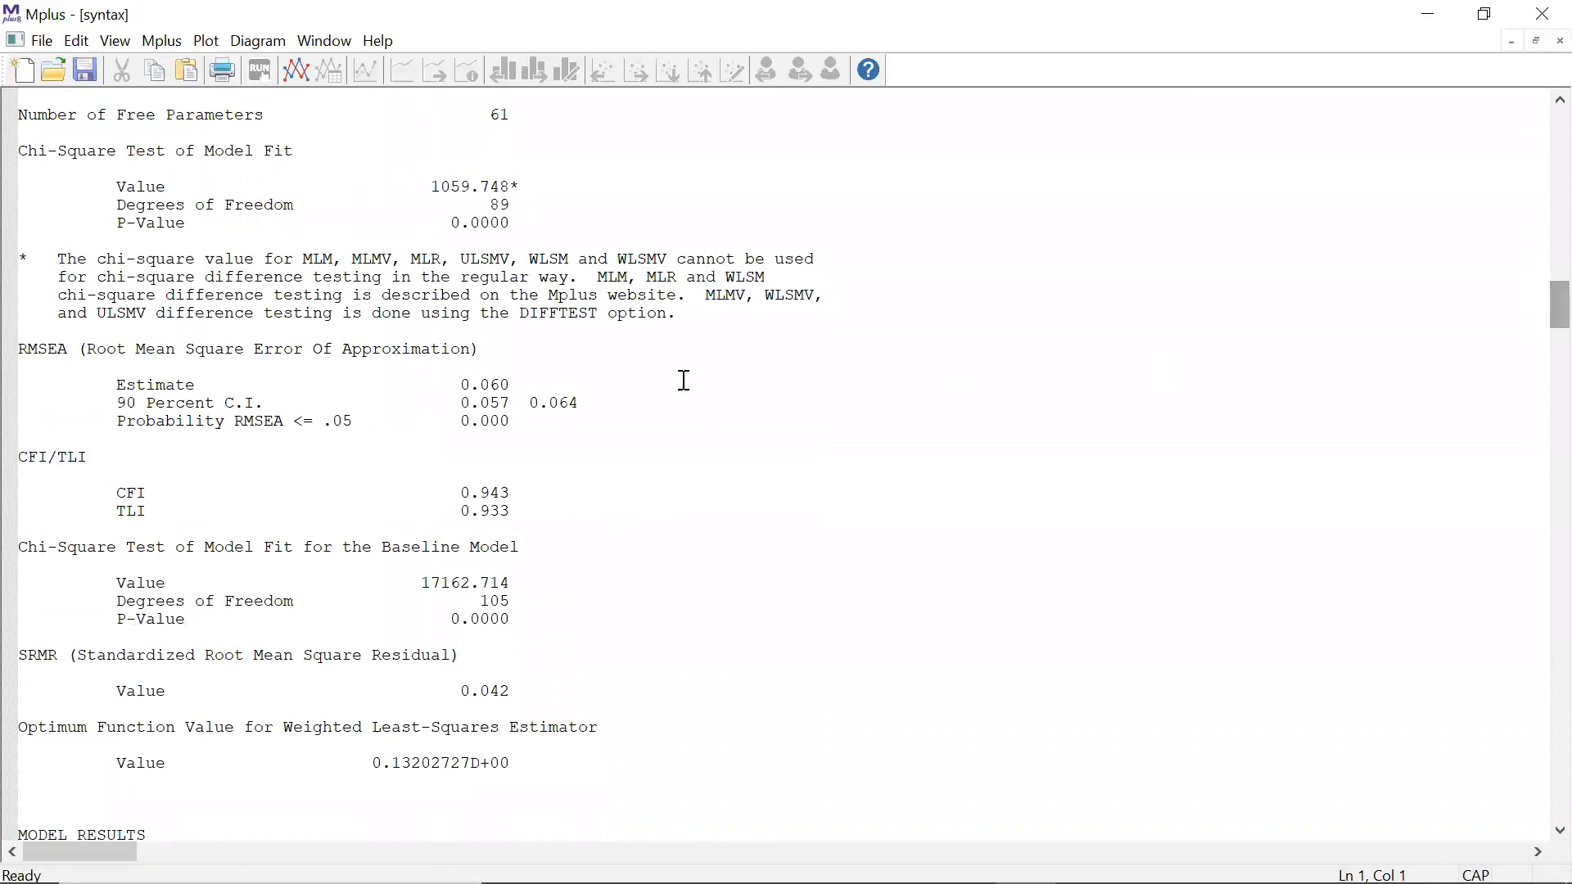
pyautogui.click(541, 388)
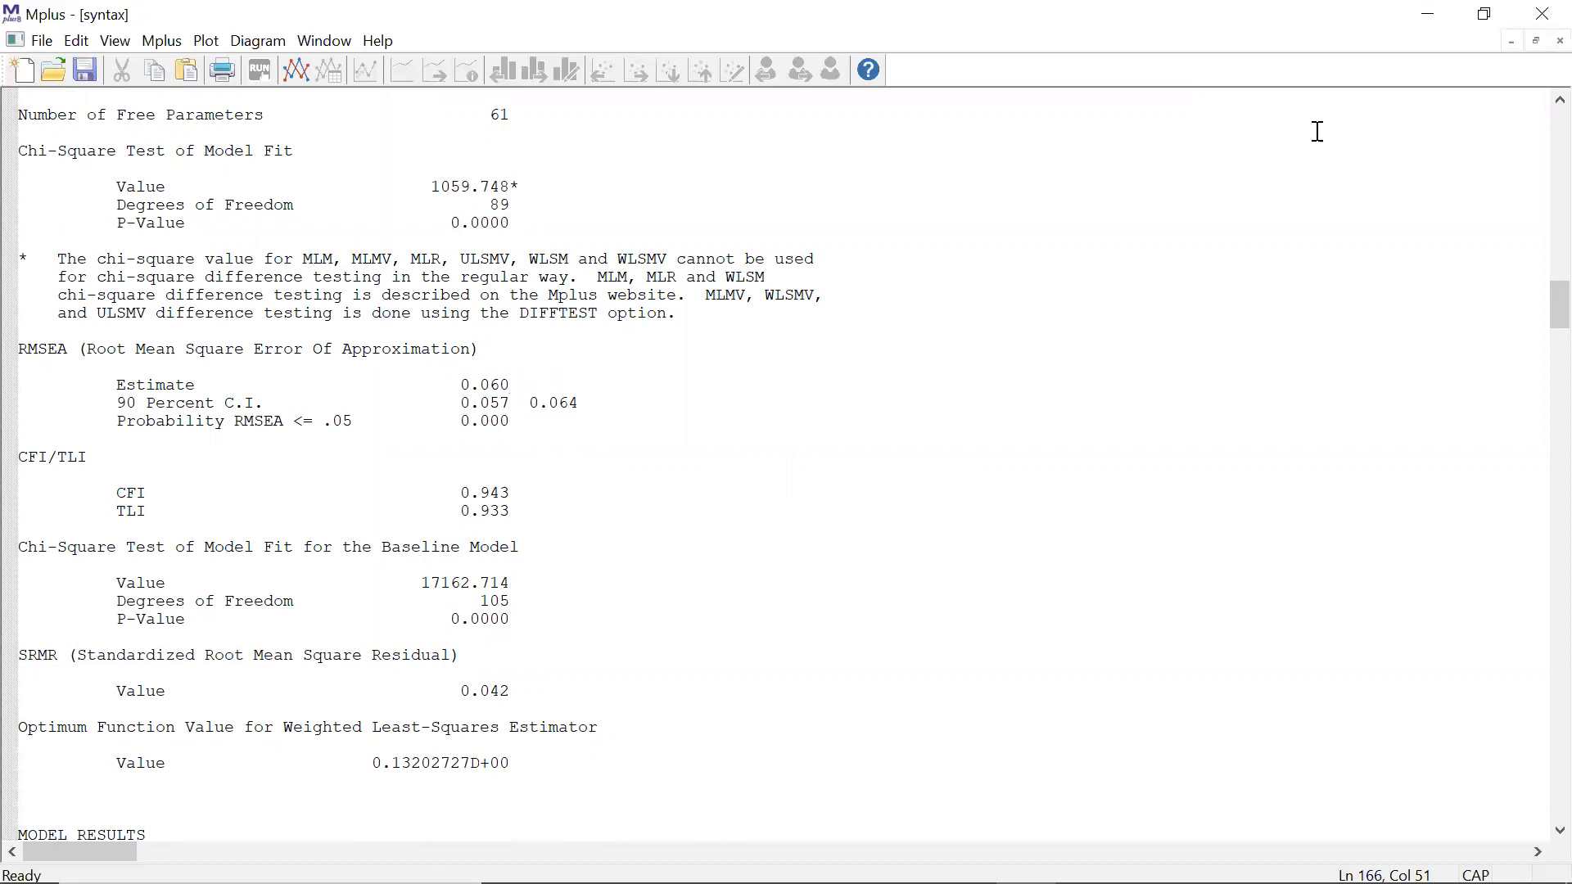
# Copy "S4 WITH S3" from the modification indices into the syntax below the S3 WITH S1 line, ending with a semicolon.
pyautogui.moveTo(1537, 313); pyautogui.dragTo(1539, 691)
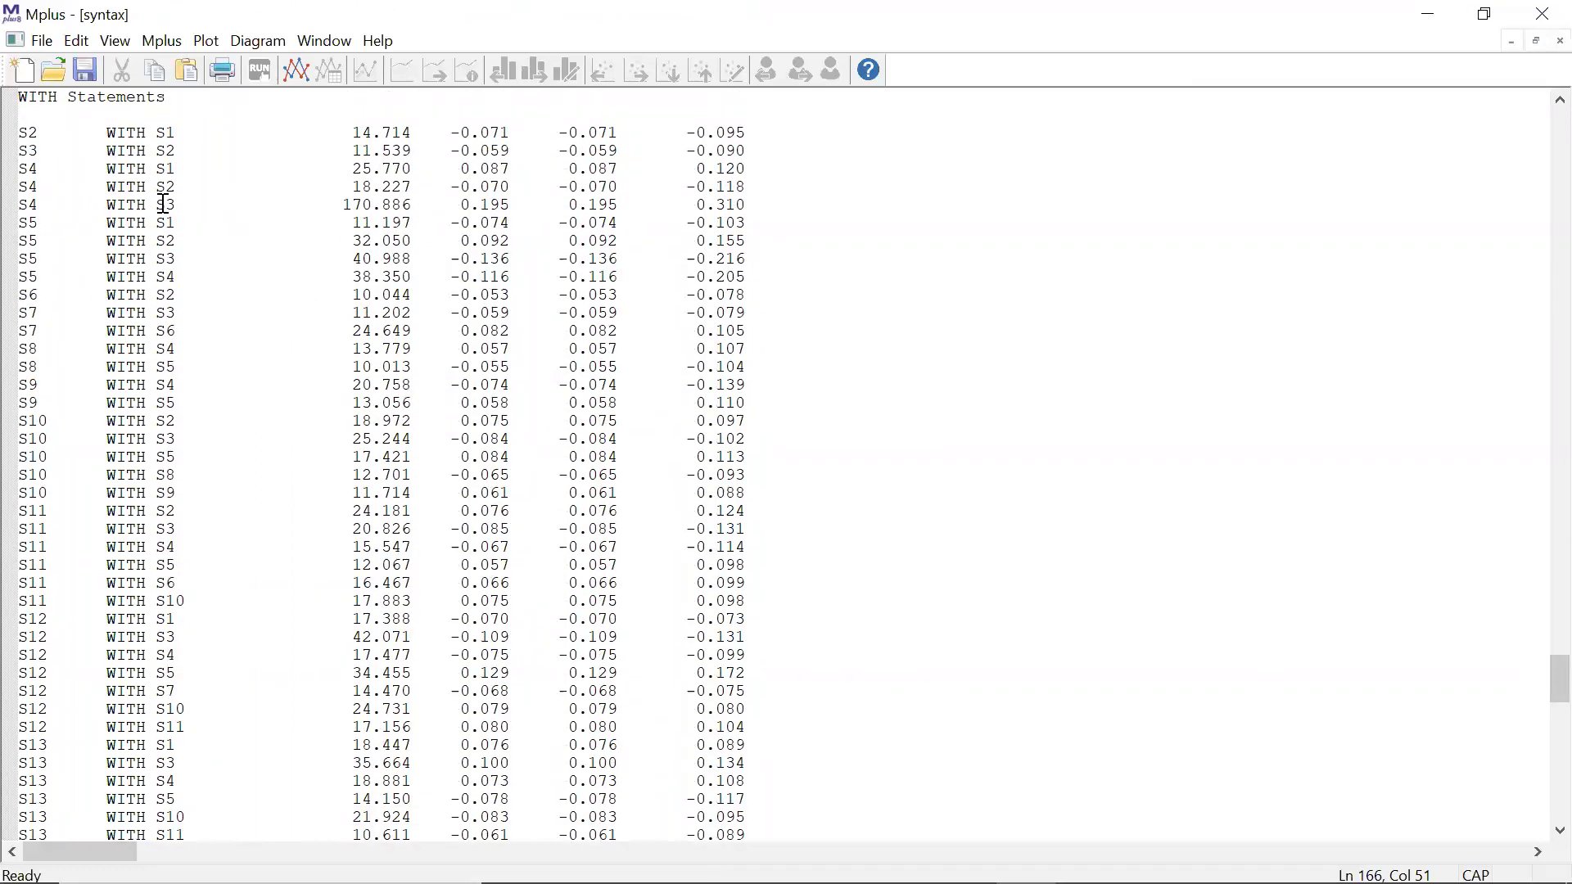
pyautogui.moveTo(179, 205); pyautogui.dragTo(6, 214)
pyautogui.hotkey('ctrl', 'c')
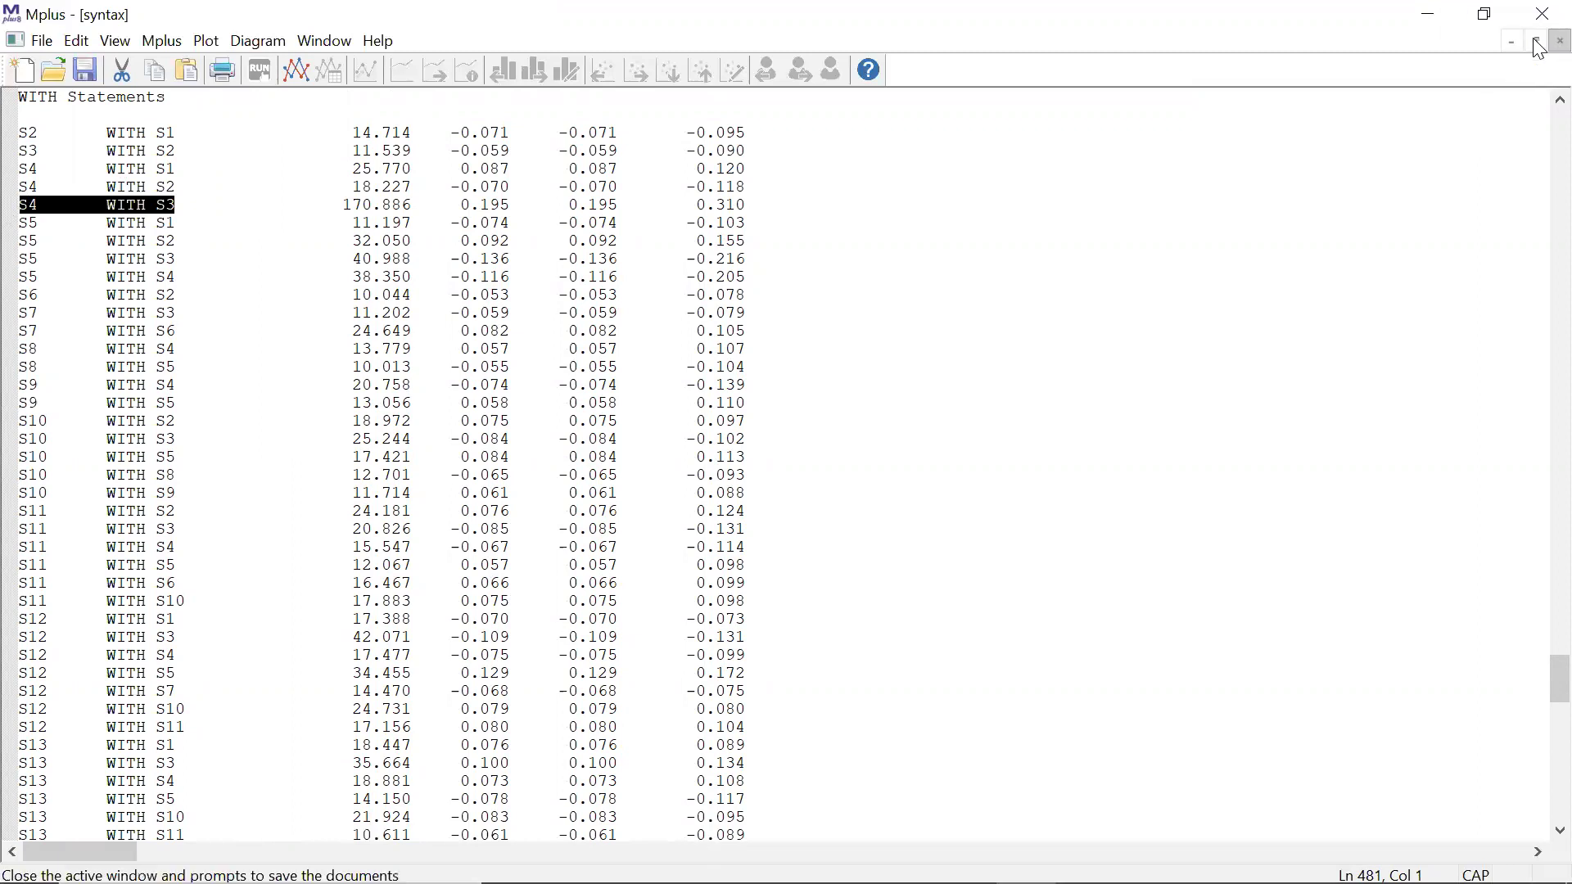
pyautogui.click(1561, 40)
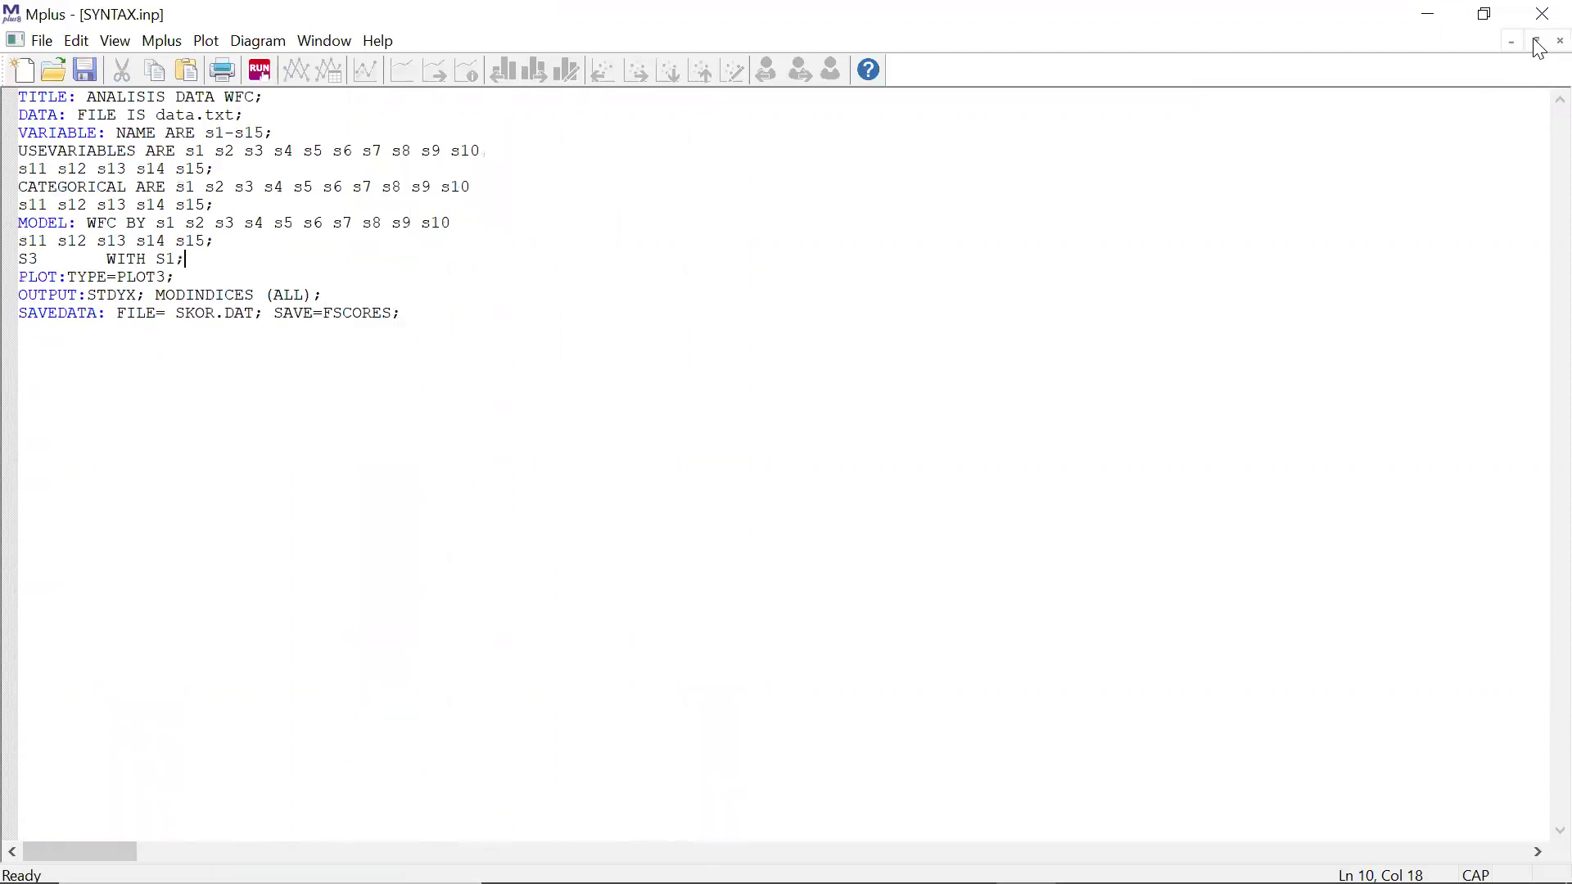
pyautogui.click(196, 262)
pyautogui.press('Return')
pyautogui.hotkey('ctrl', 'v')
pyautogui.write(';')
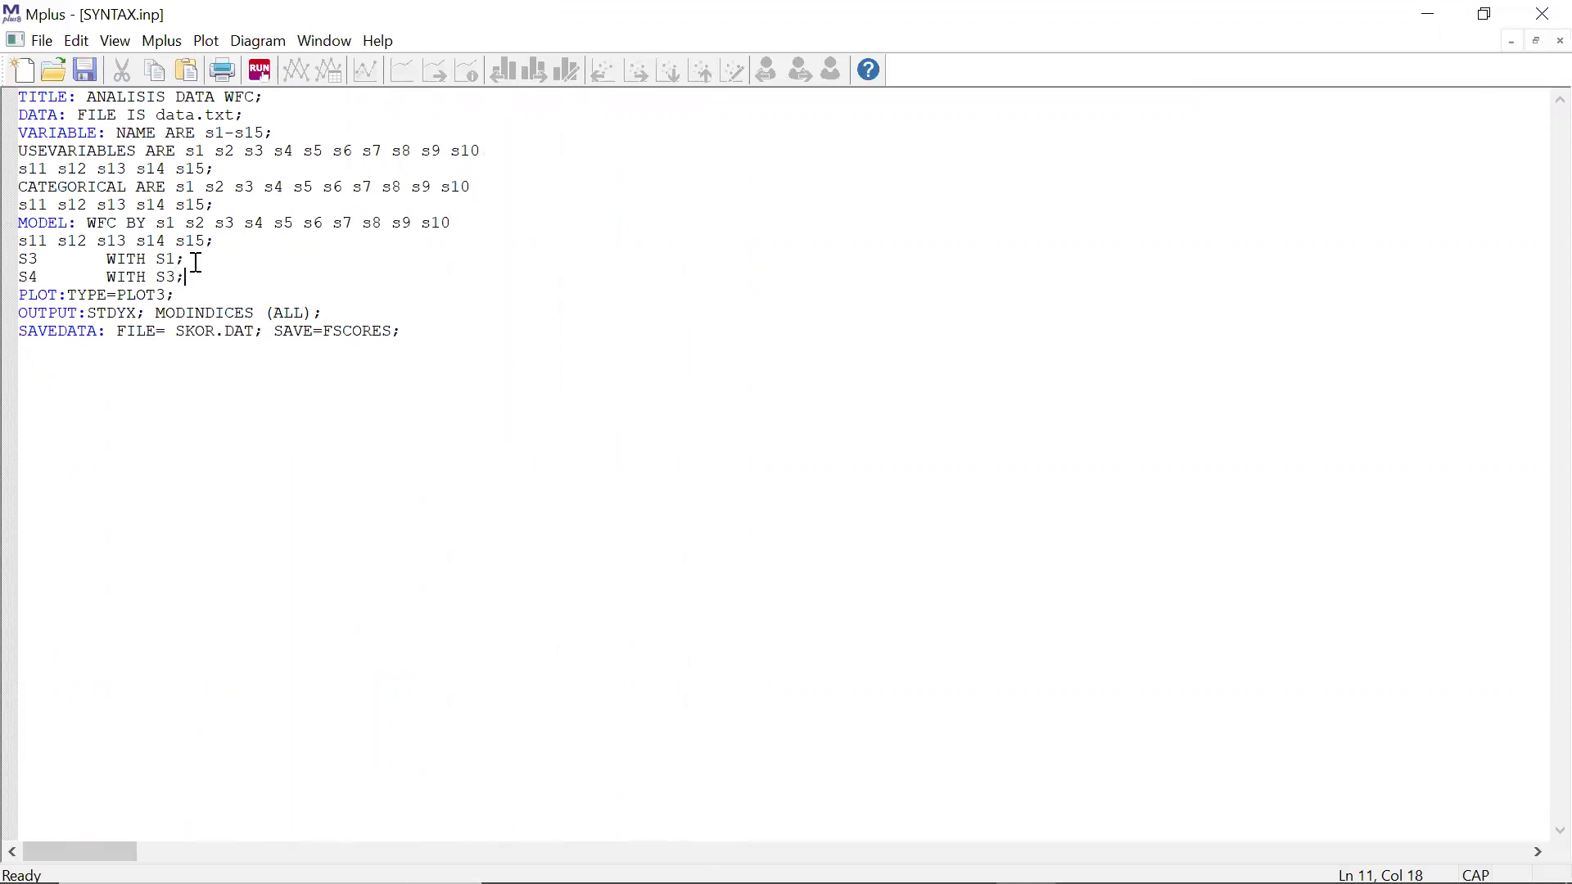
# Save and rerun the analysis with the S4 WITH S3 correlation, reviewing the model fit and the WITH modification indices.
pyautogui.click(259, 77)
pyautogui.click(693, 507)
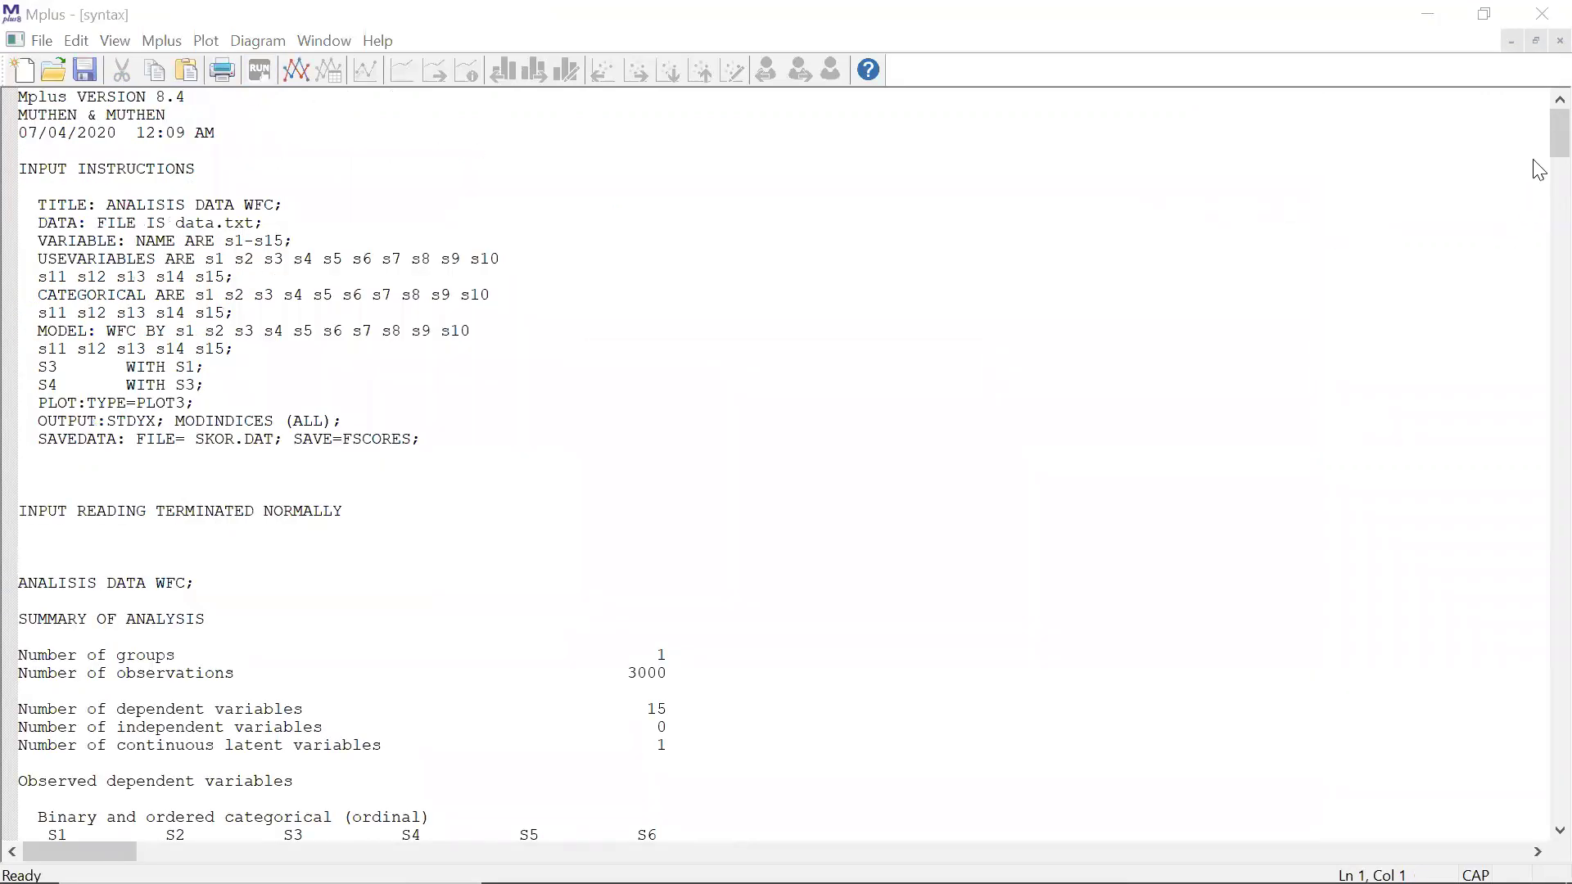
pyautogui.scroll(-20, 1538, 213)
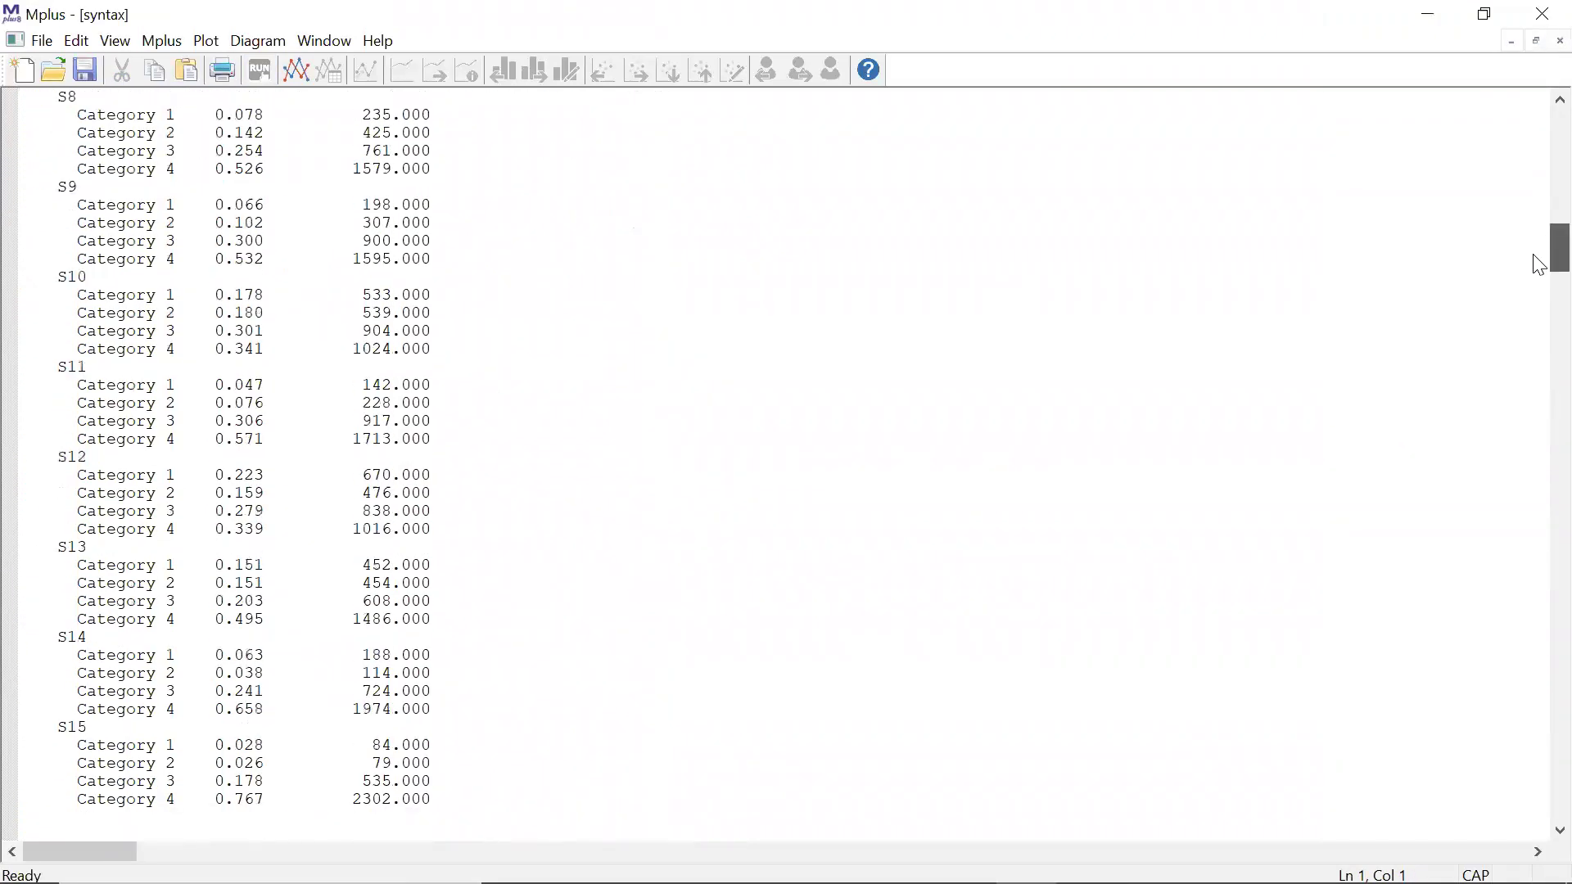
pyautogui.scroll(-16, 1536, 282)
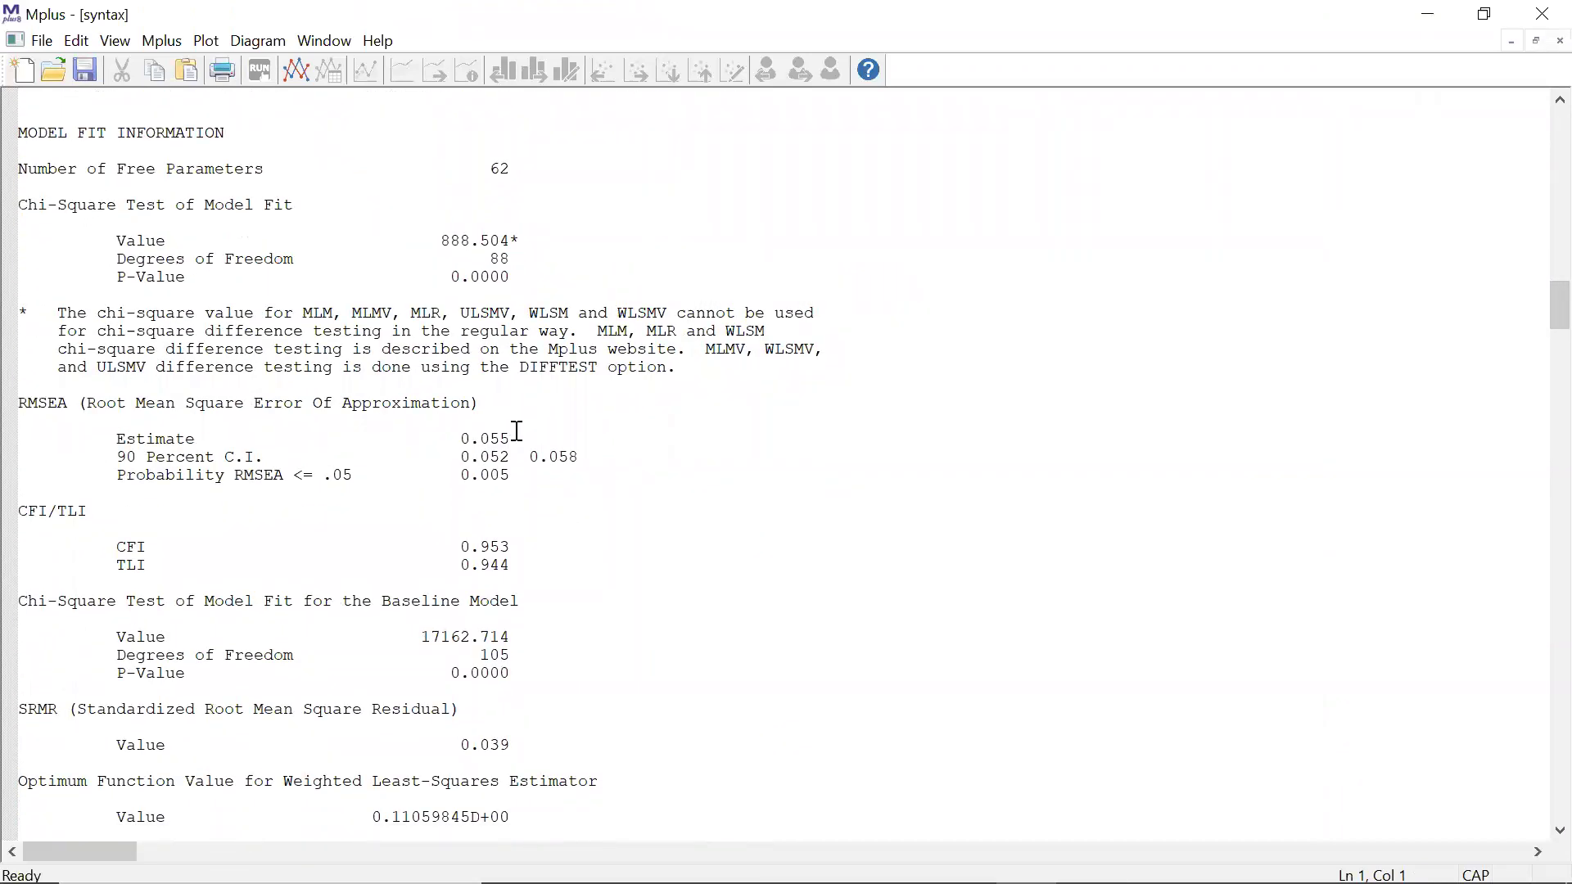
pyautogui.moveTo(1537, 304); pyautogui.dragTo(1539, 683)
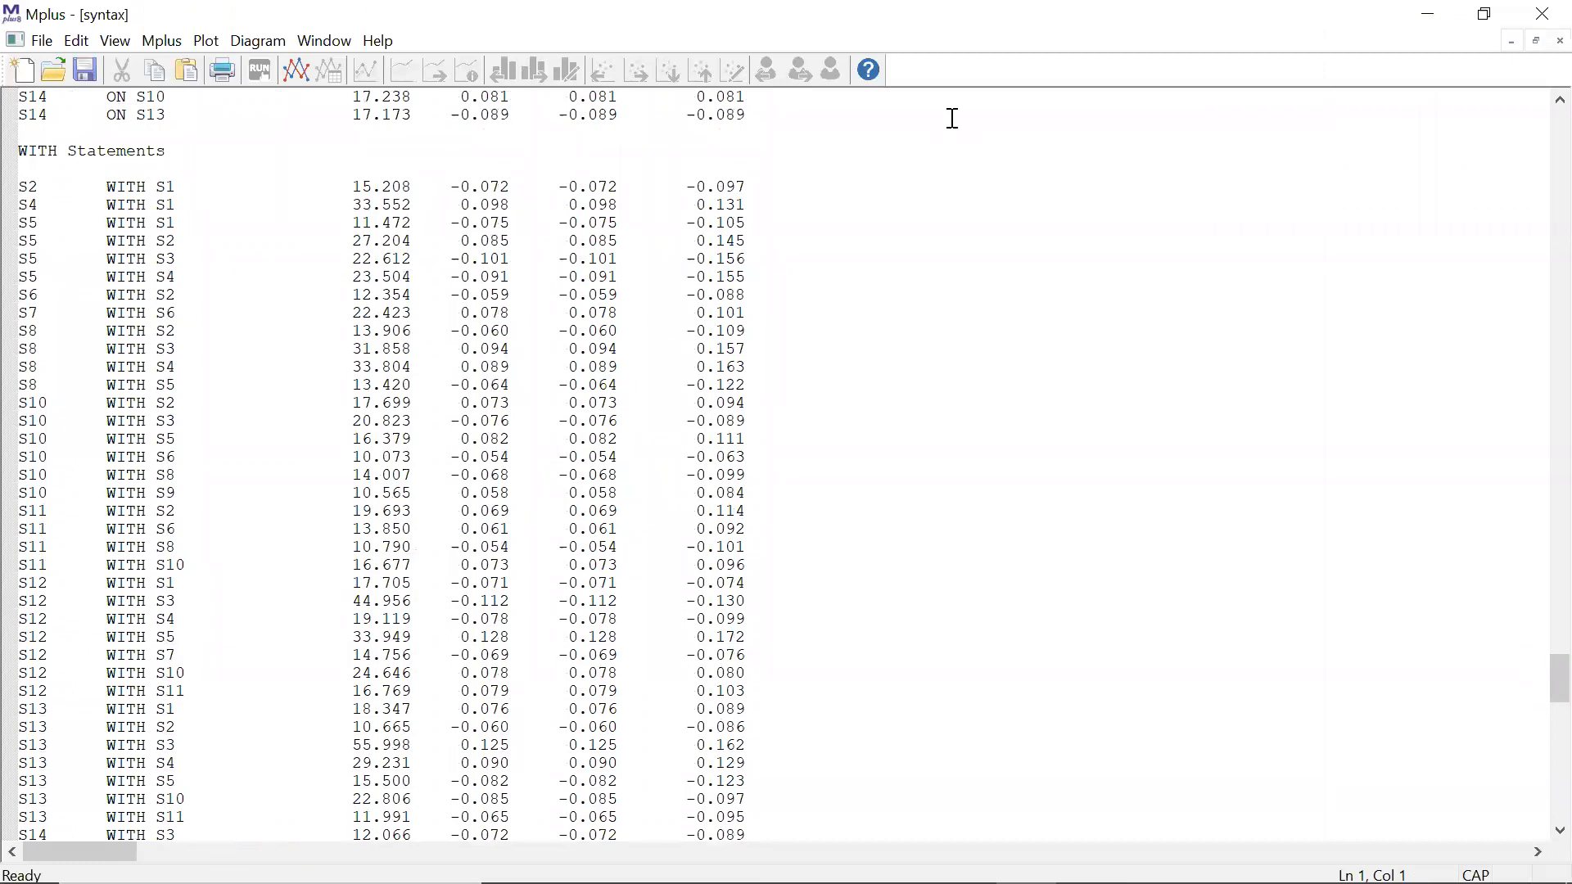
# Save and rerun the syntax with the statements S13 WITH S3, S12 WITH S3, S8 WITH S3 and S8 WITH S4 included.
pyautogui.hotkey('ctrl', 'Tab')
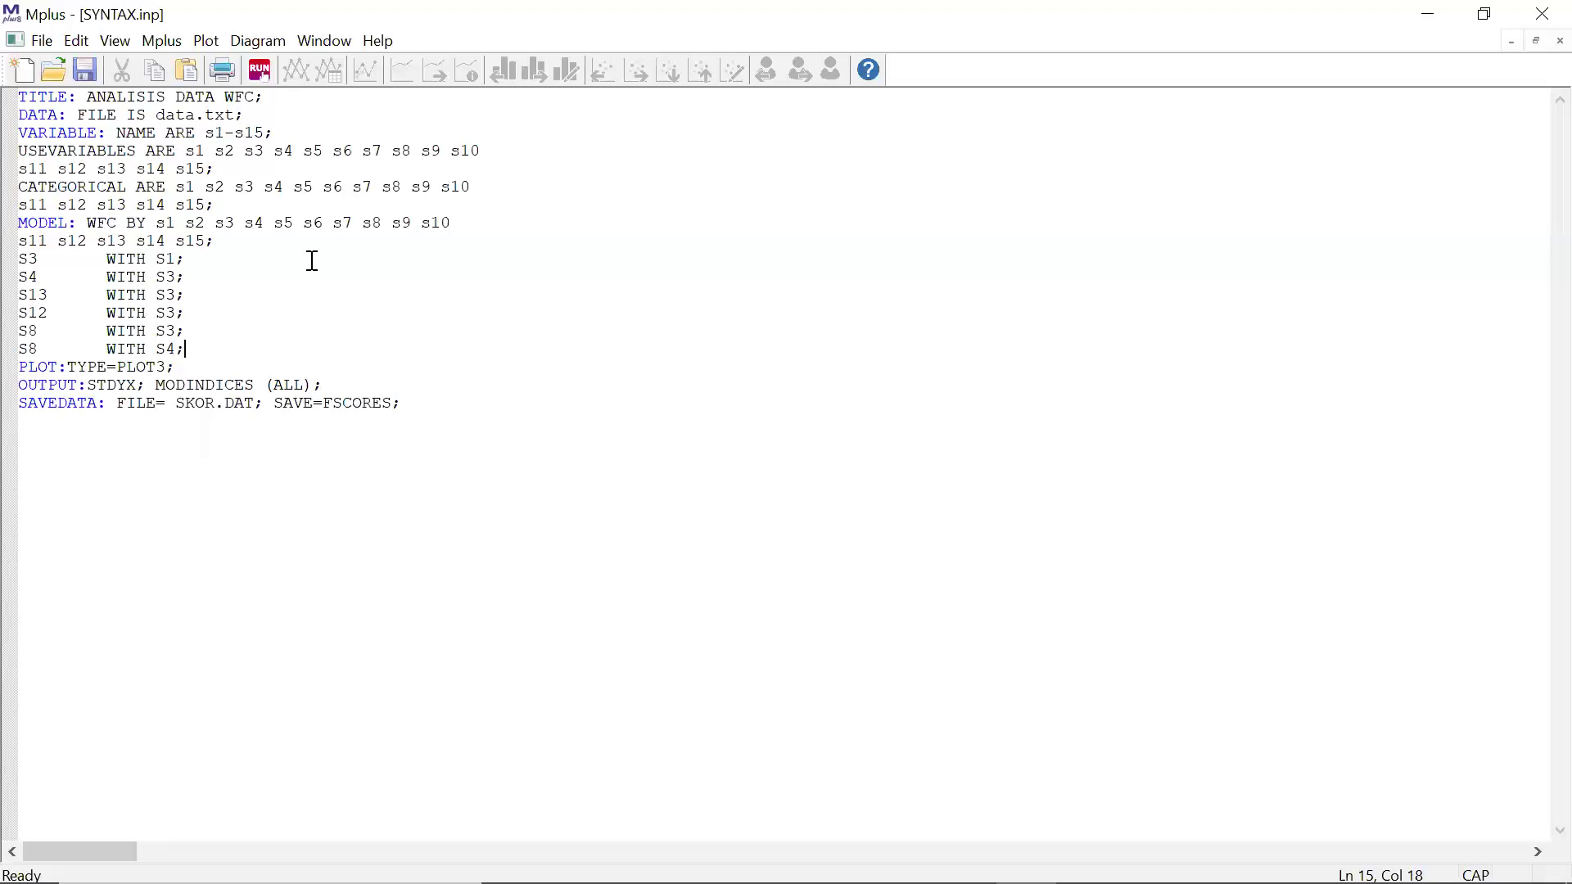
pyautogui.click(260, 70)
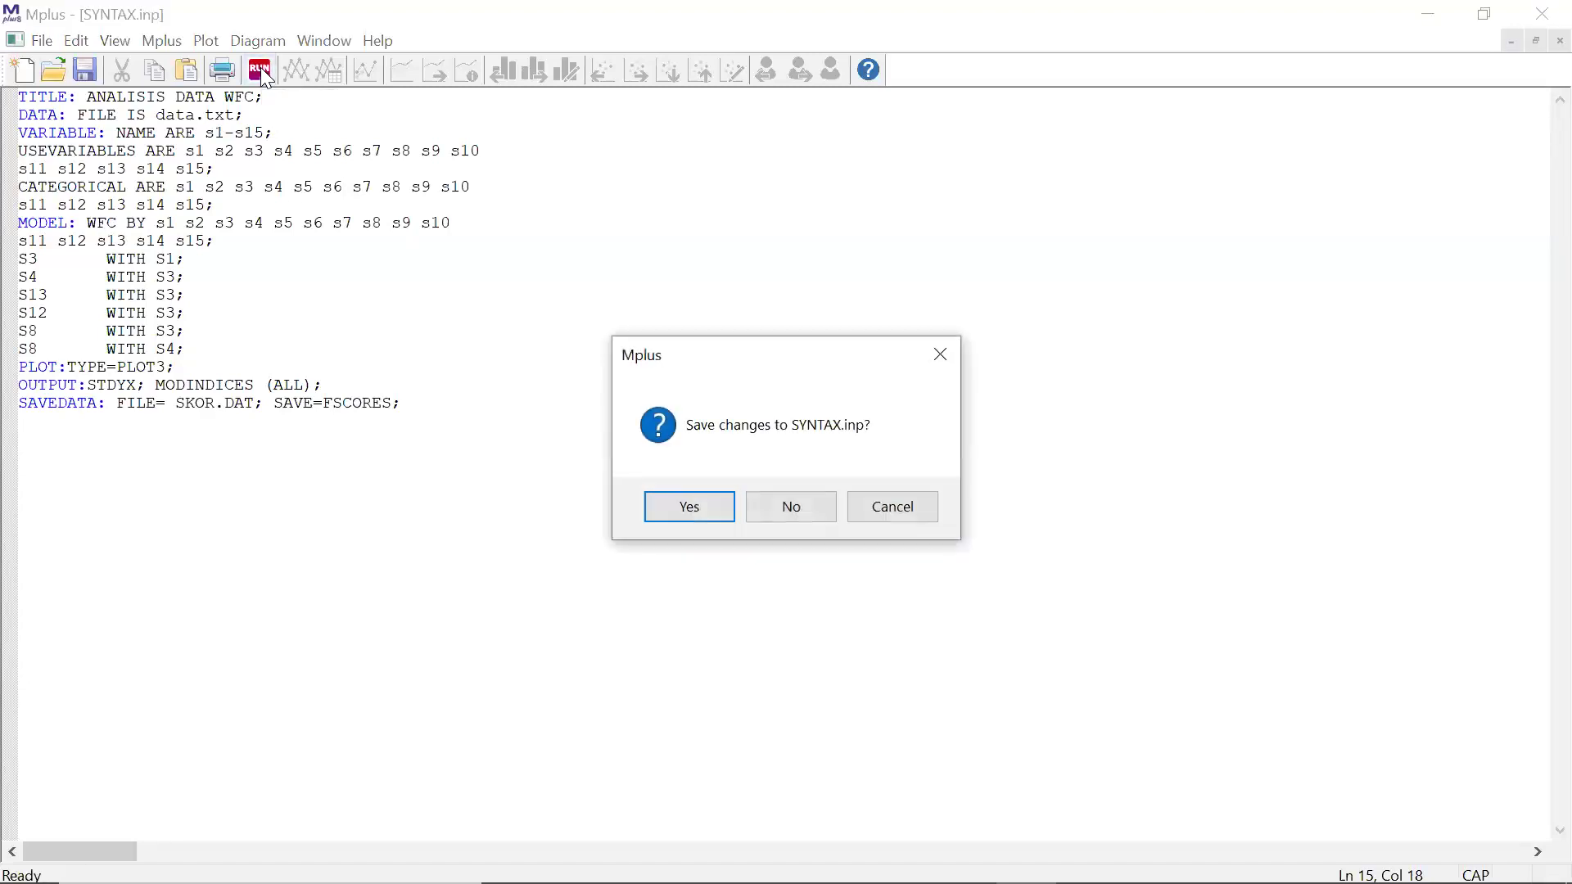
pyautogui.click(704, 506)
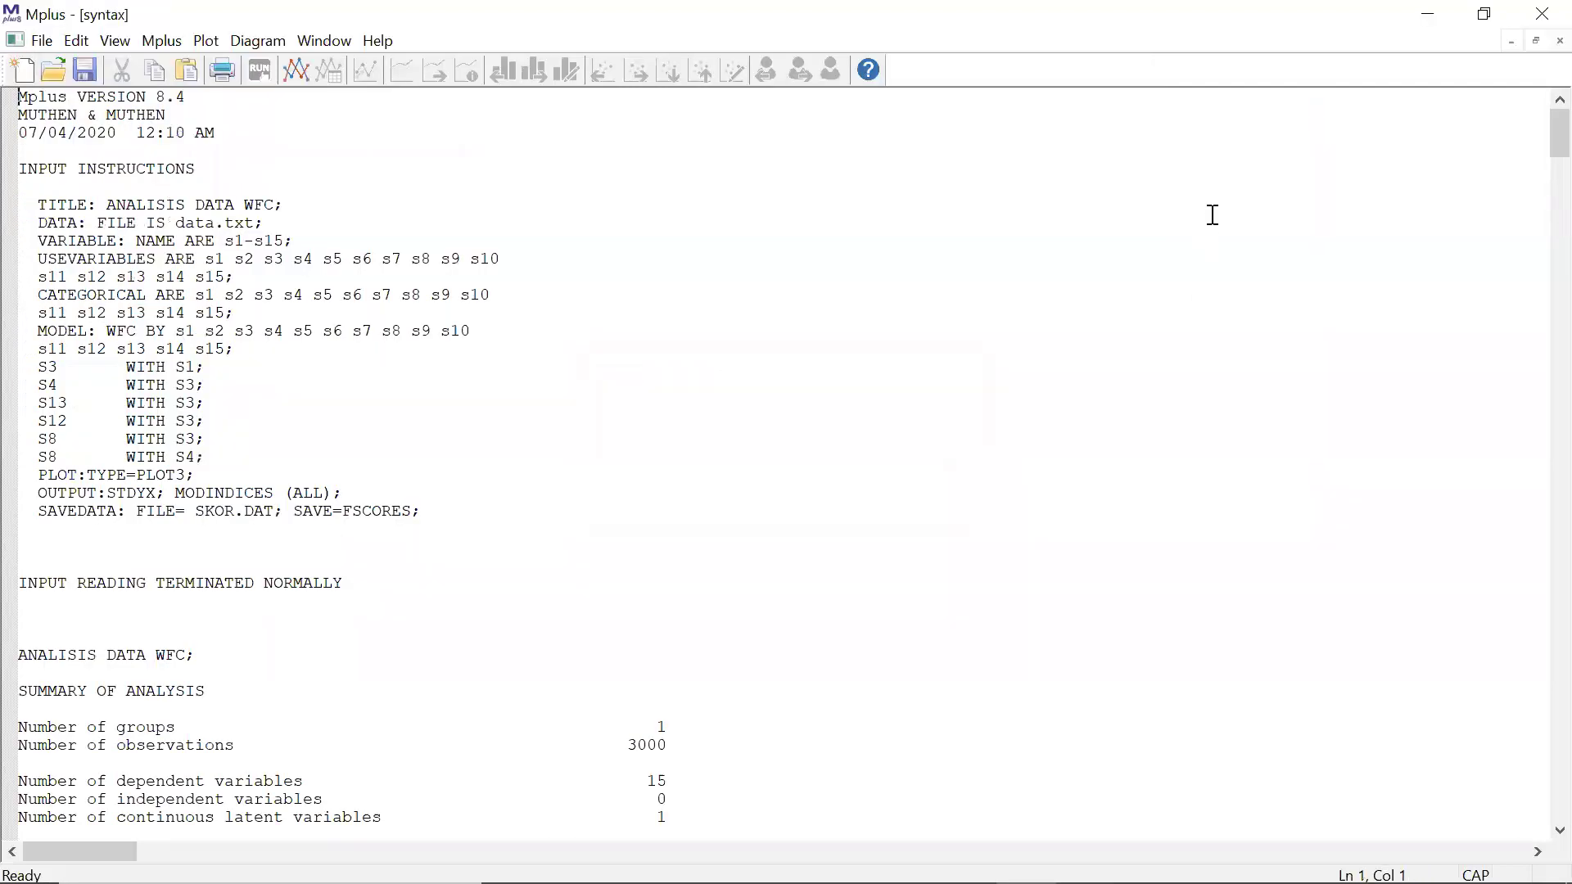
# Examine the RMSEA, CFI/TLI and chi-square P-value in the model fit information, and review the WITH statements in the input instructions.
pyautogui.moveTo(1536, 139); pyautogui.dragTo(1545, 324)
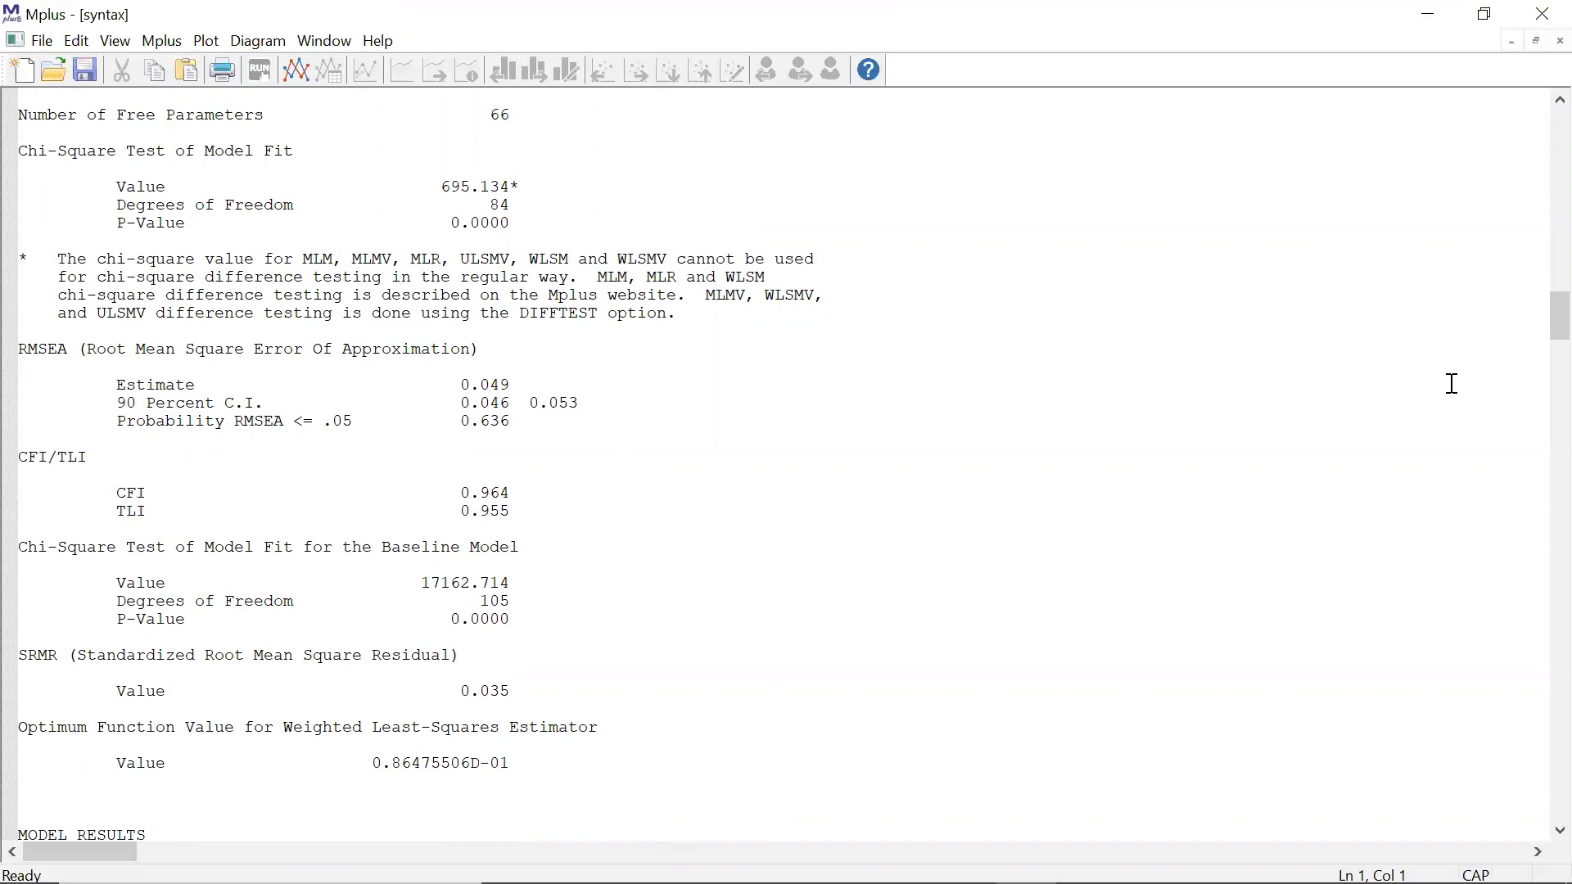
pyautogui.moveTo(1537, 329); pyautogui.dragTo(1535, 313)
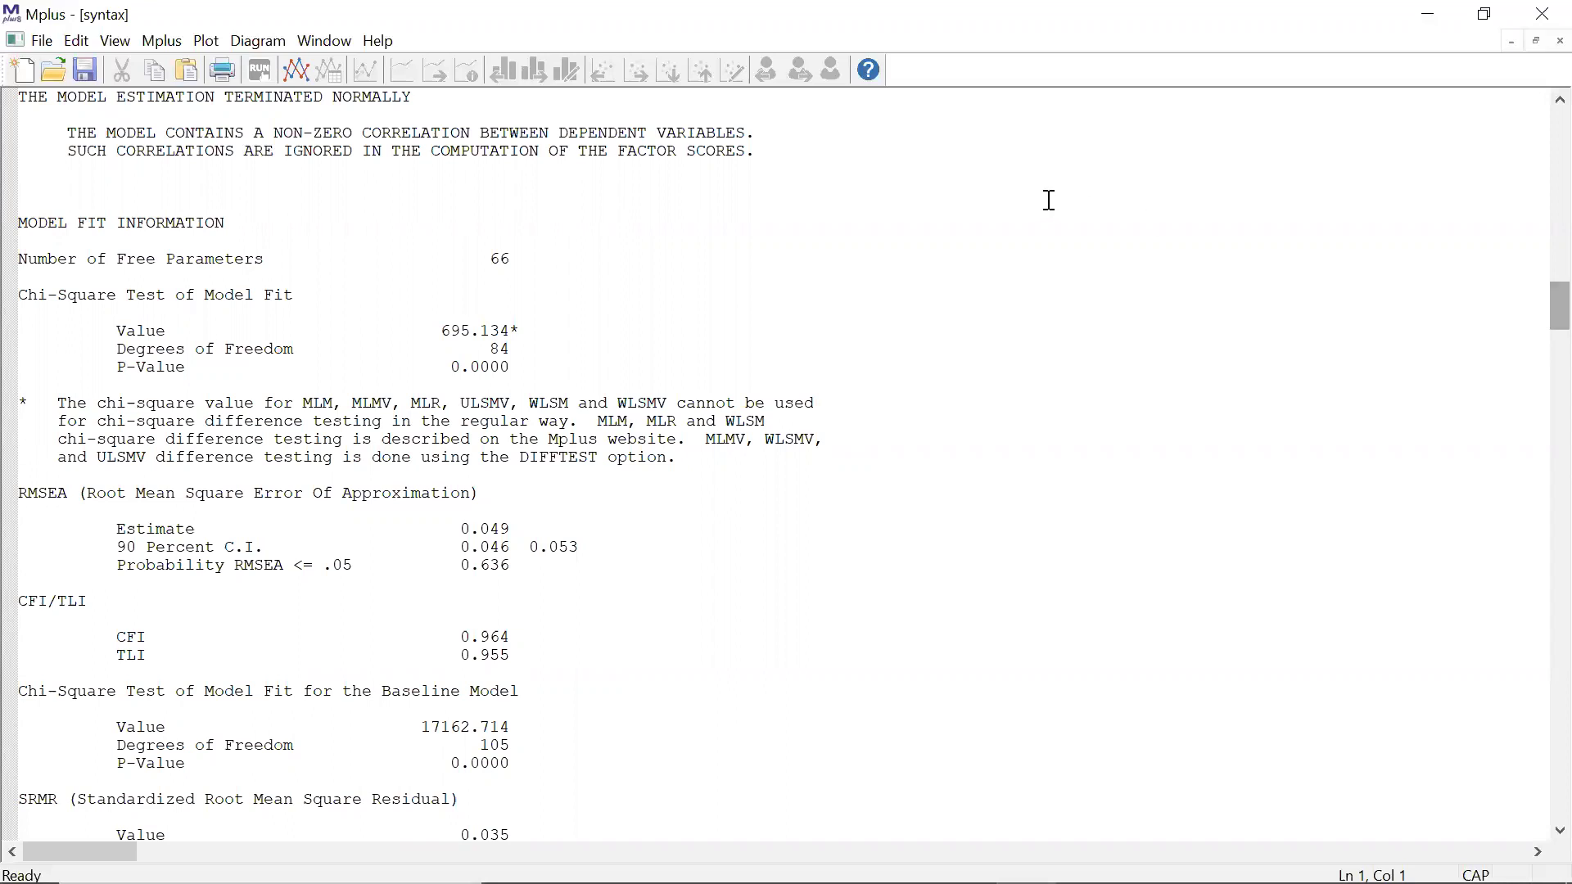
pyautogui.moveTo(514, 368); pyautogui.dragTo(464, 371)
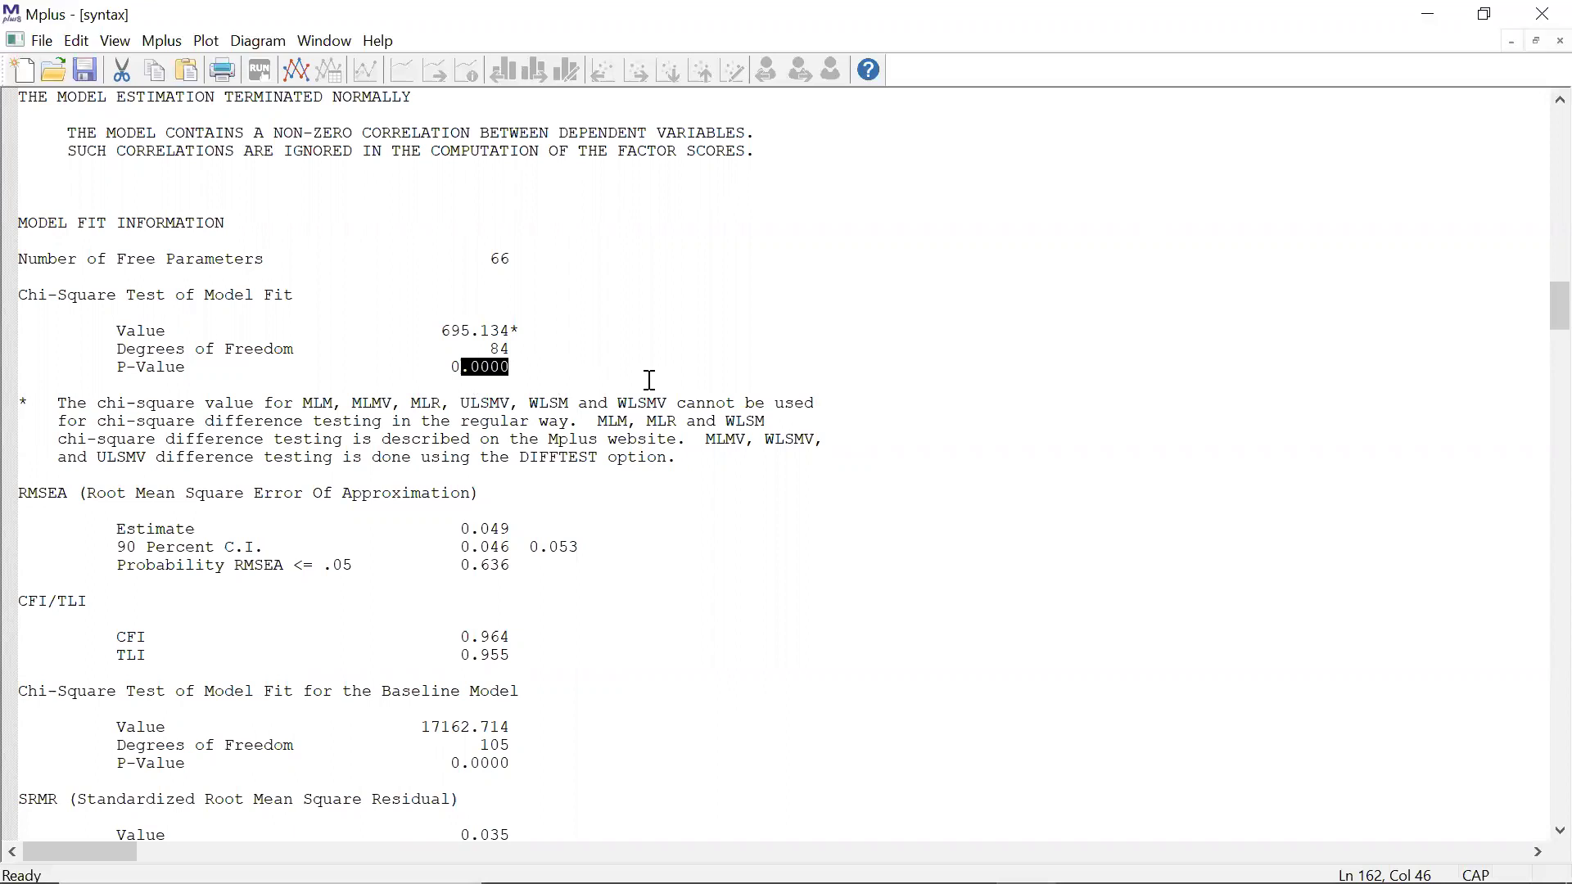
pyautogui.click(649, 380)
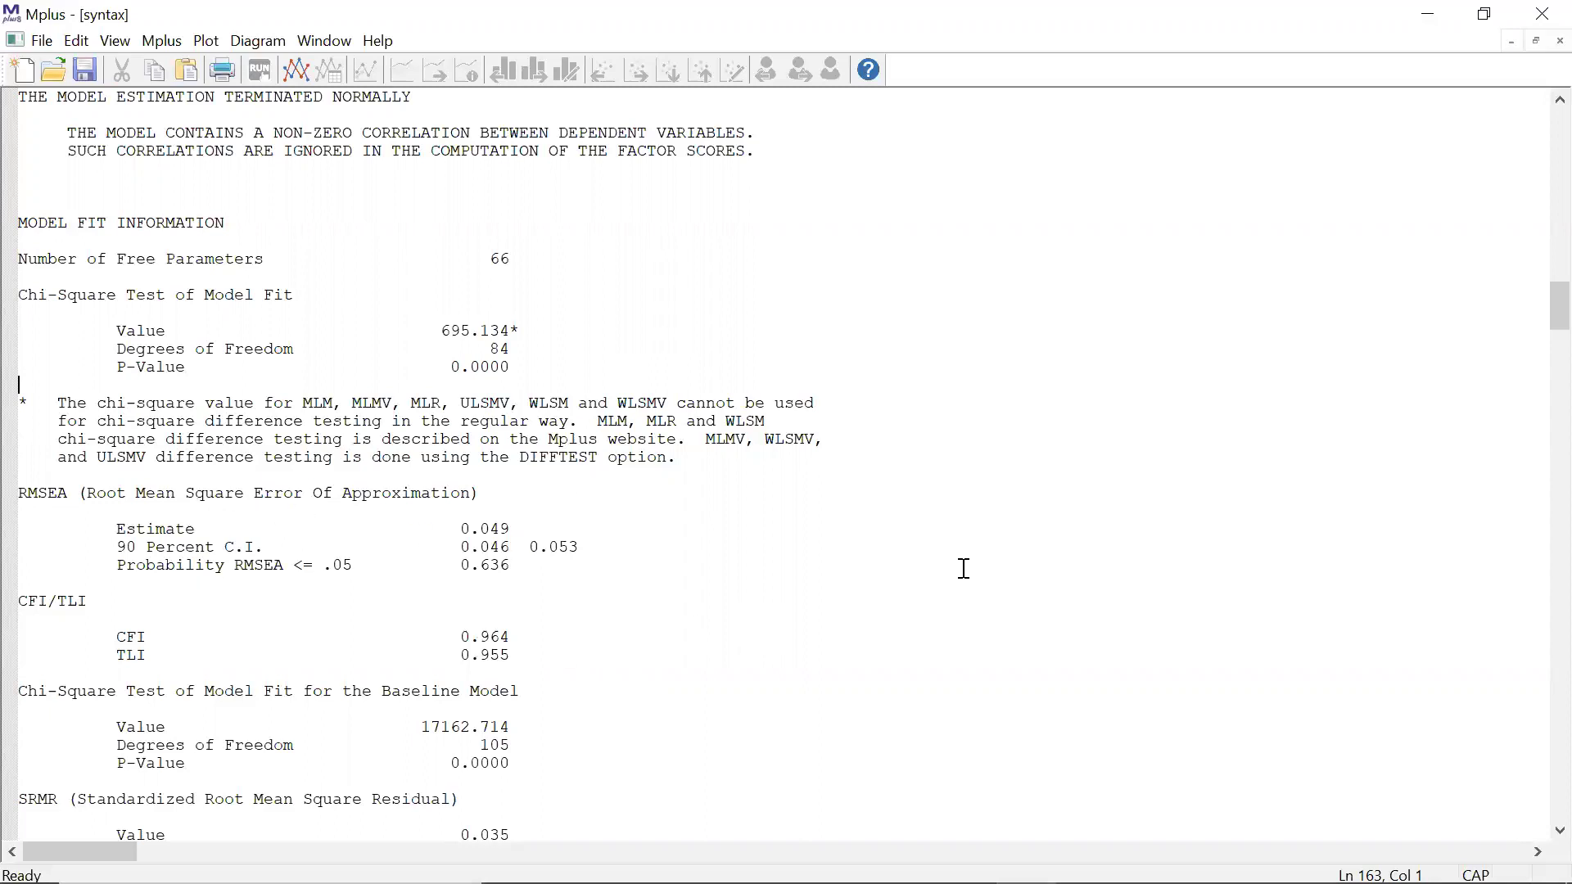
pyautogui.moveTo(1539, 318); pyautogui.dragTo(1540, 149)
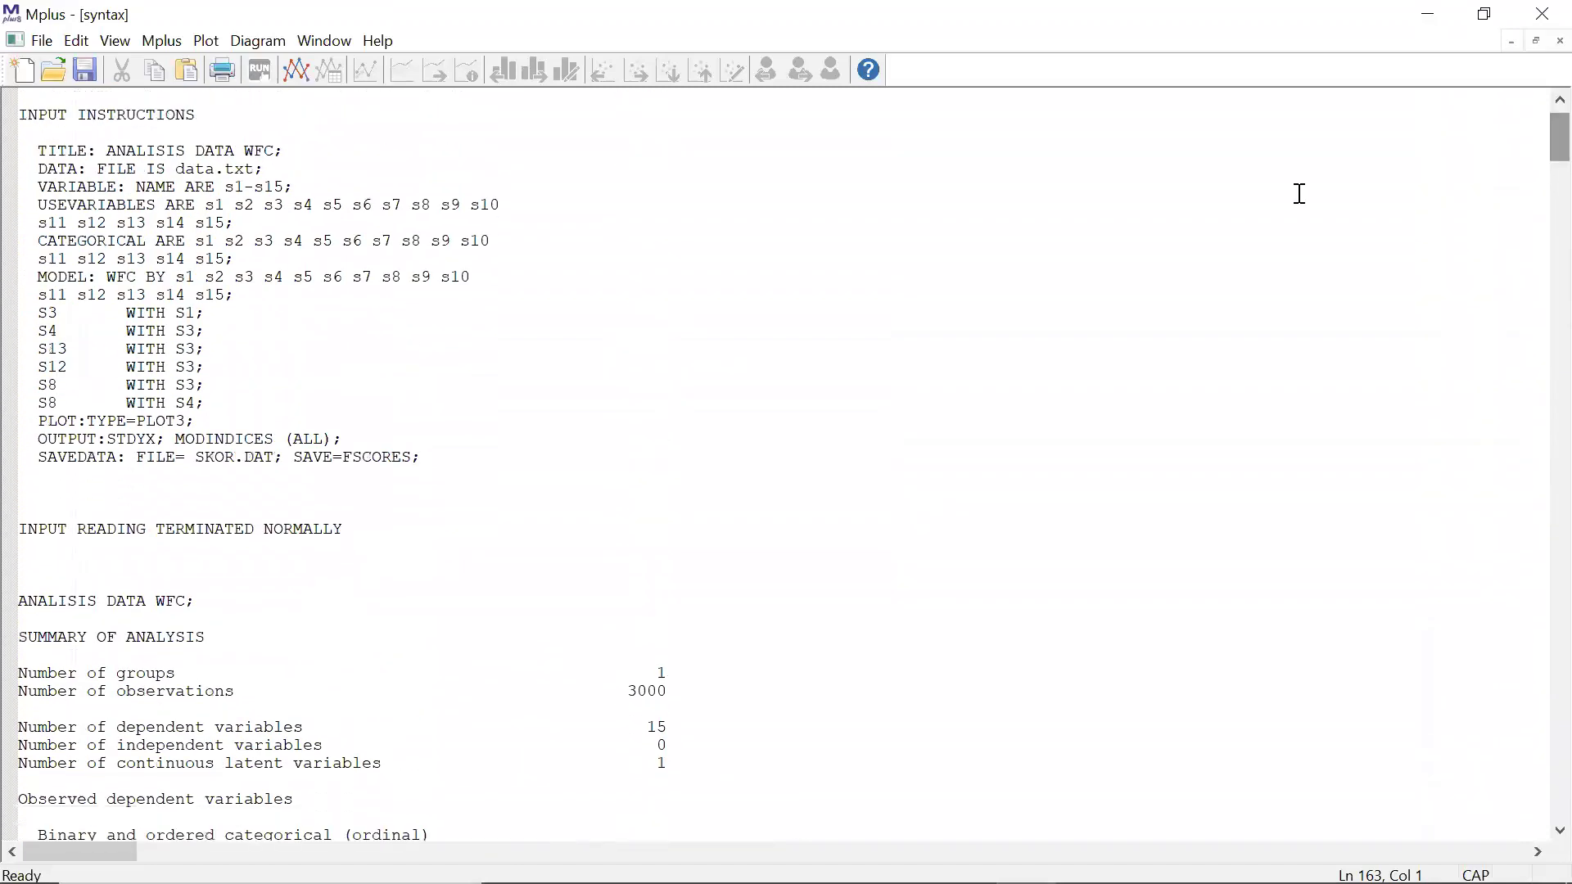
pyautogui.click(206, 312)
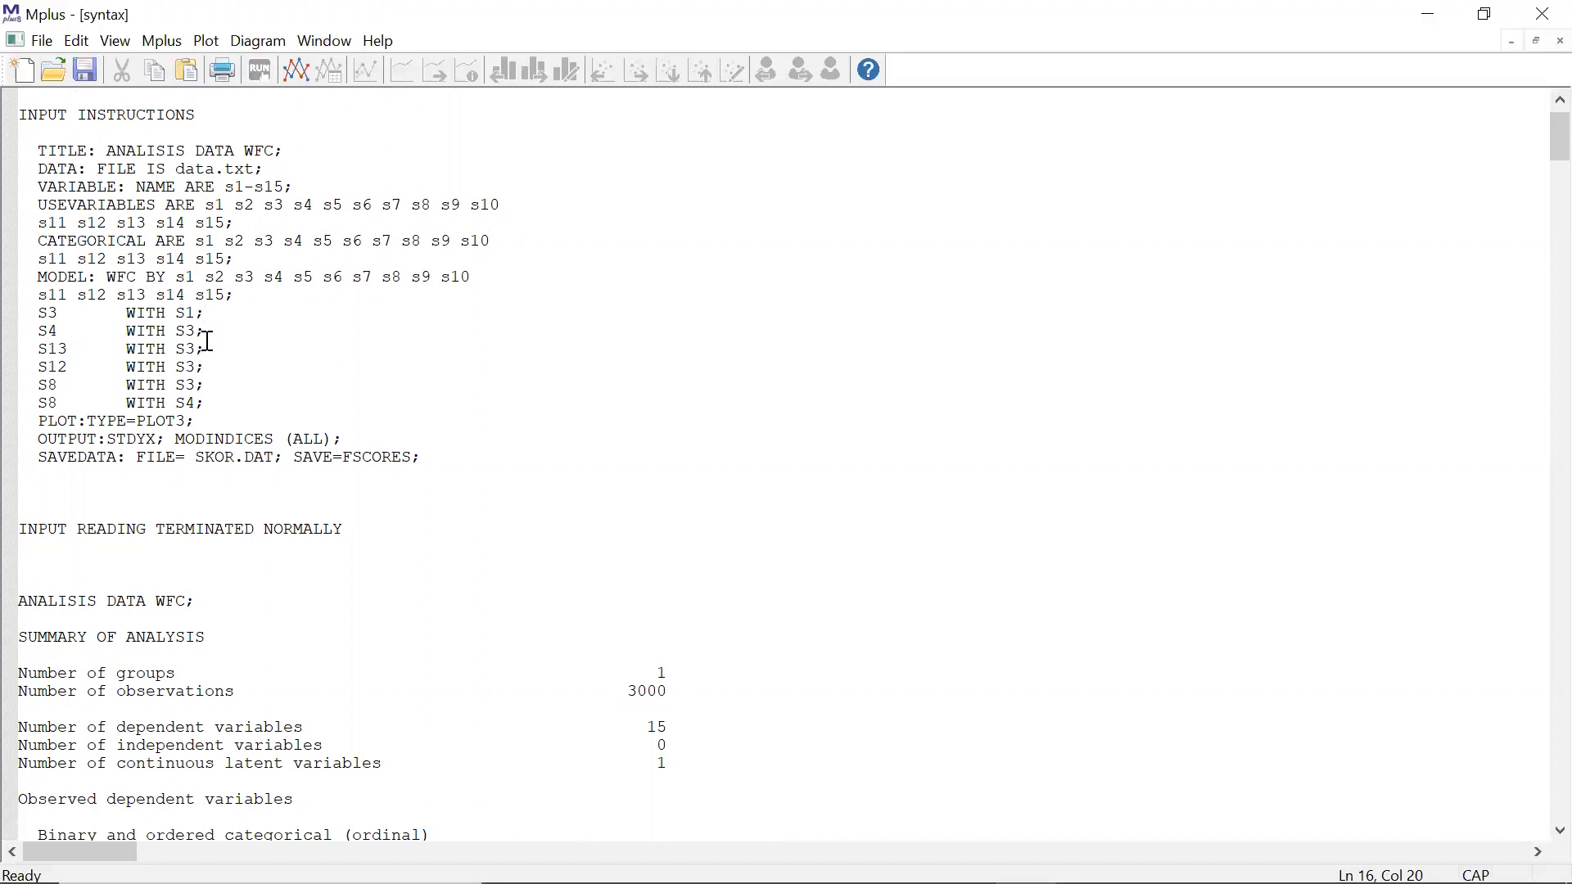
pyautogui.click(208, 332)
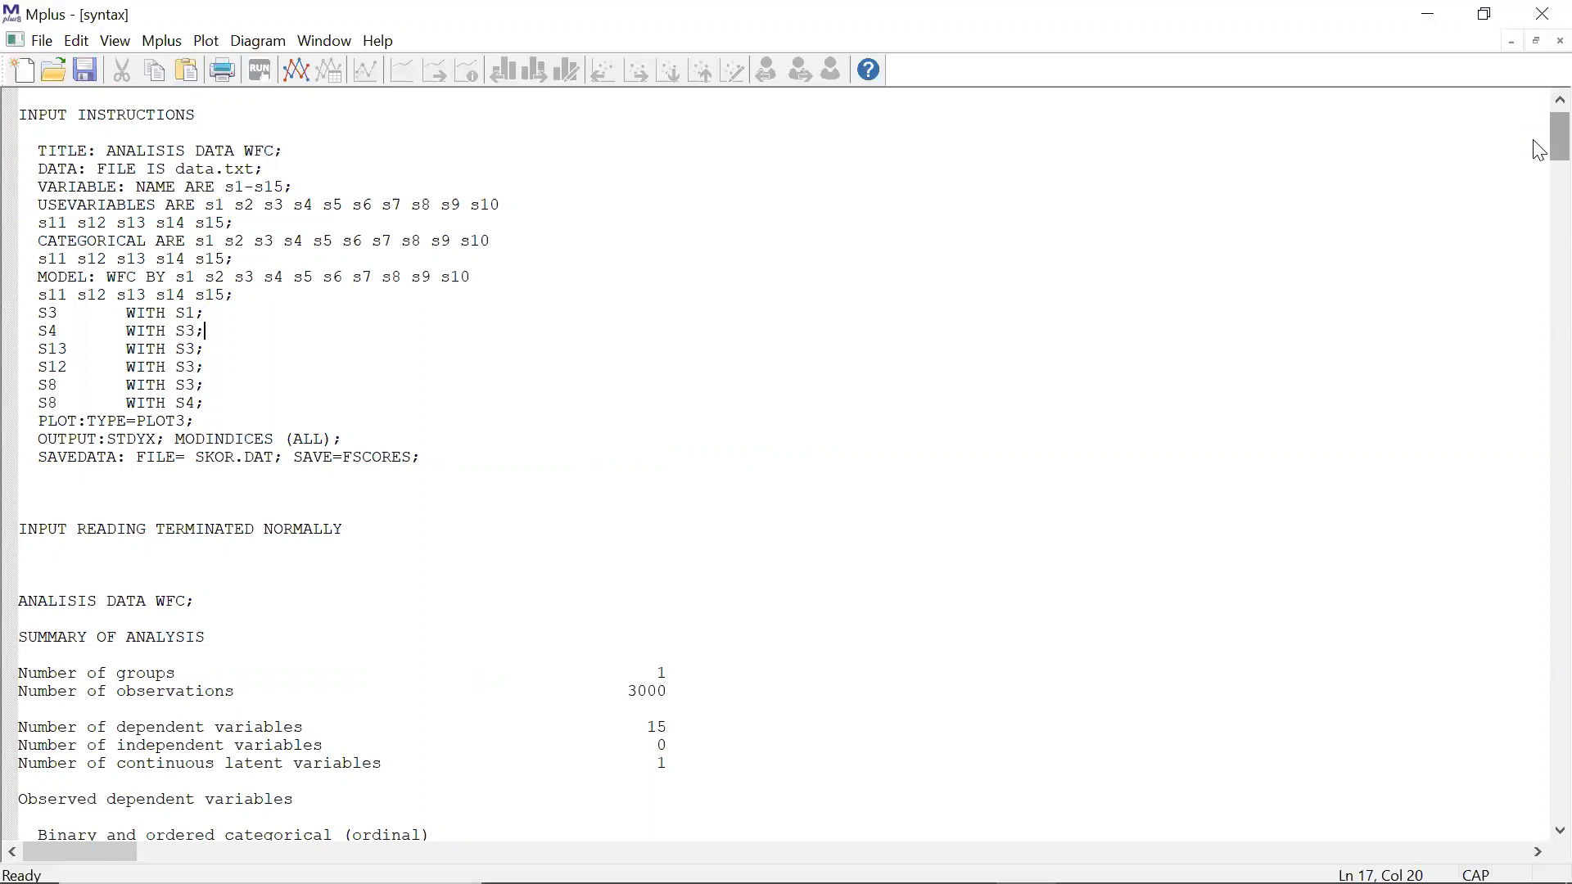
# Examine the STDYX standardized loadings of the WFC items, particularly the S12 row, and the R-square table.
pyautogui.moveTo(1539, 149); pyautogui.dragTo(1534, 337)
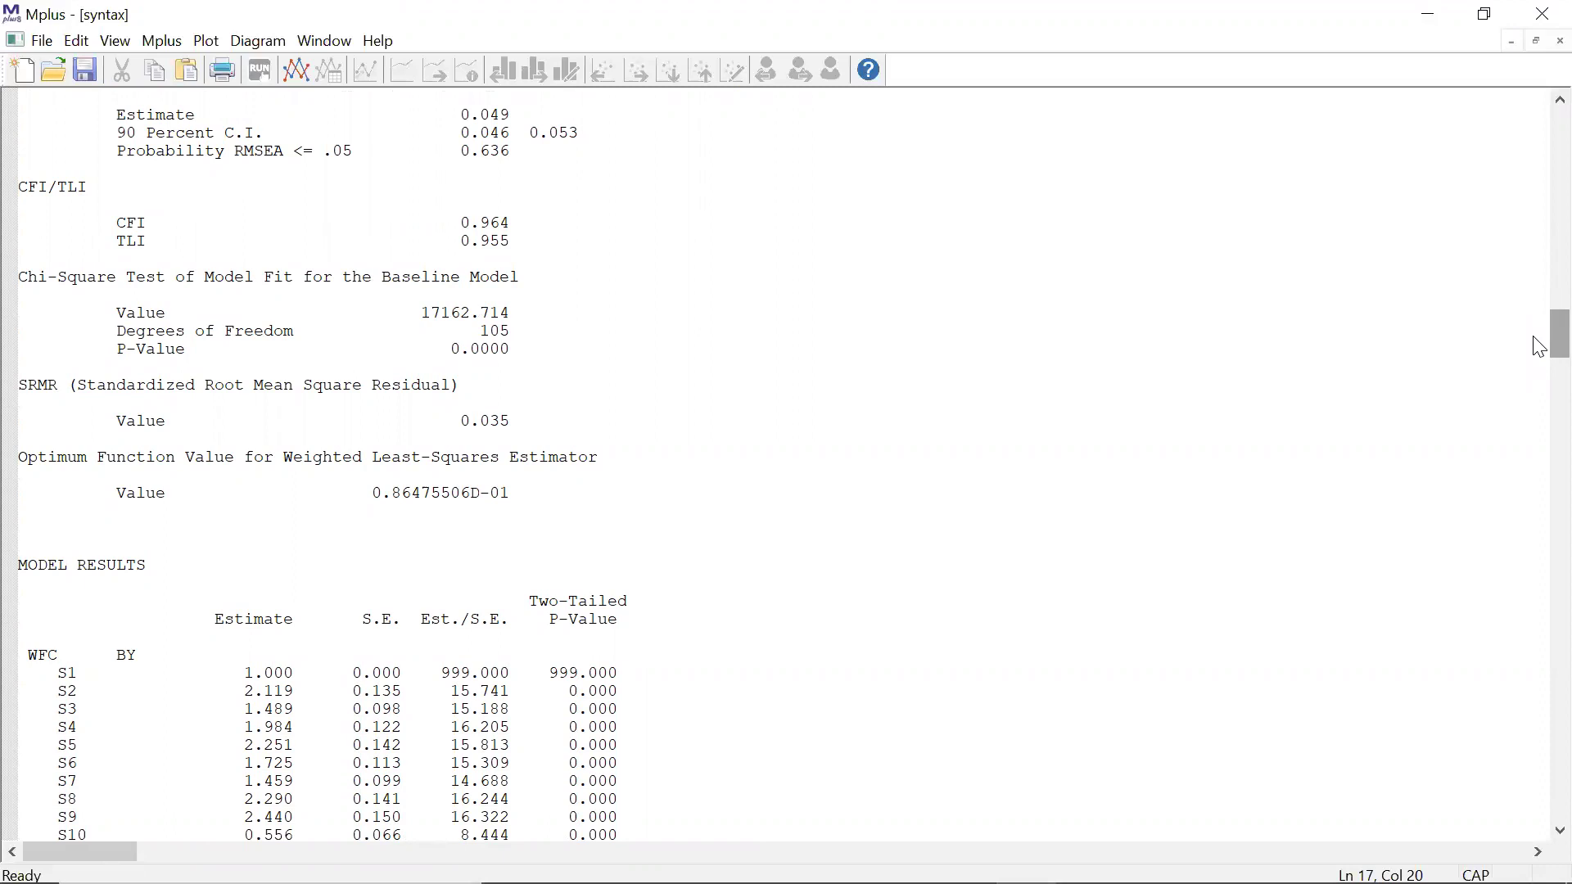
pyautogui.moveTo(1536, 339); pyautogui.dragTo(1539, 473)
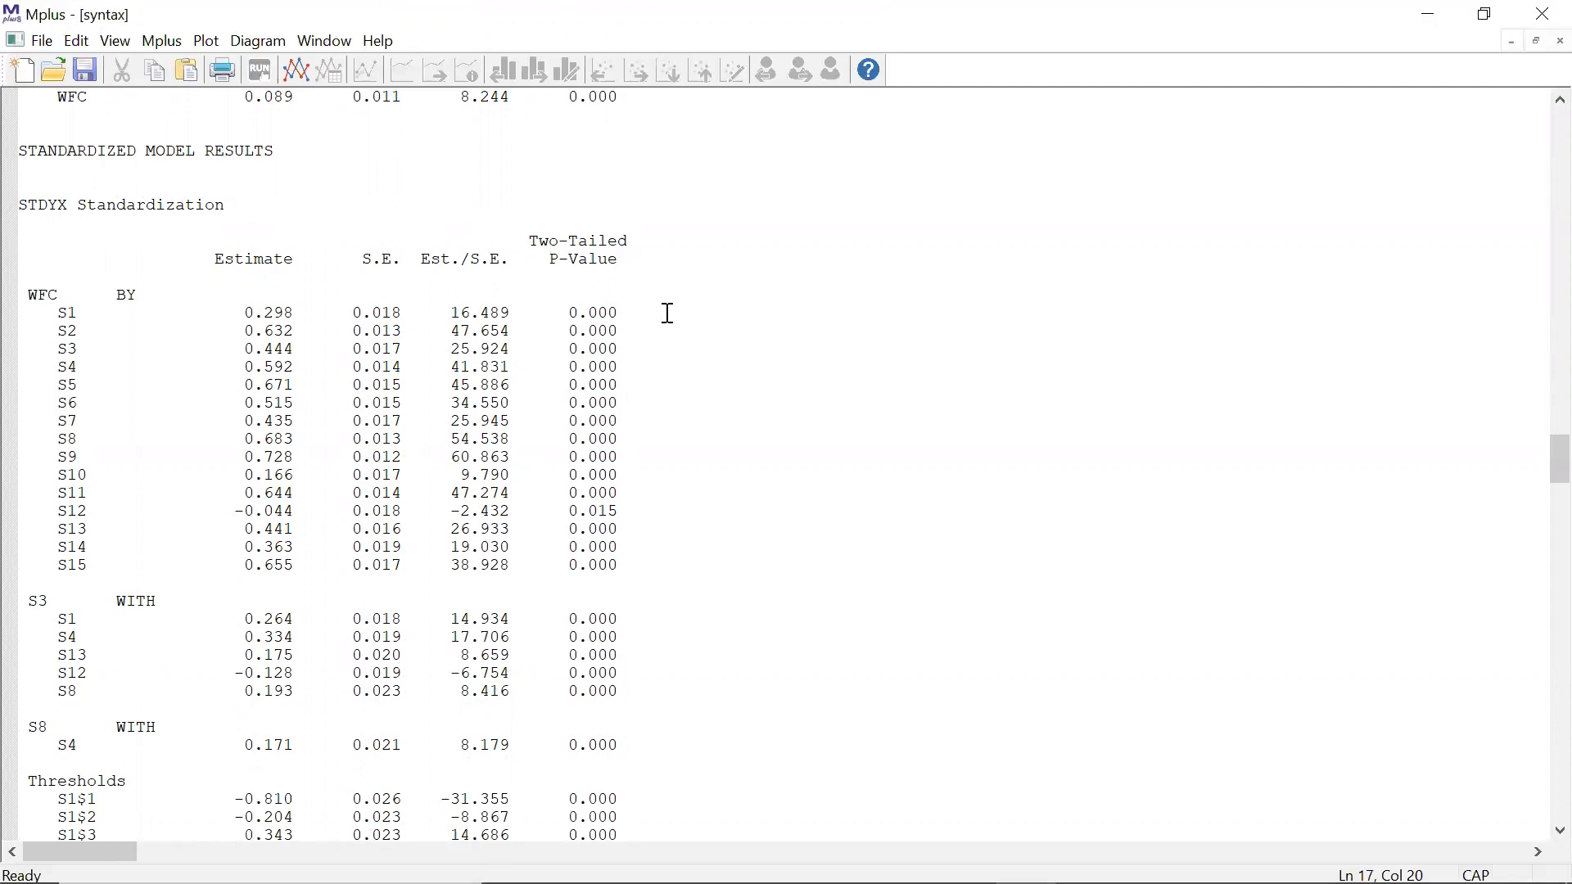
pyautogui.click(212, 258)
pyautogui.moveTo(627, 512); pyautogui.dragTo(194, 522)
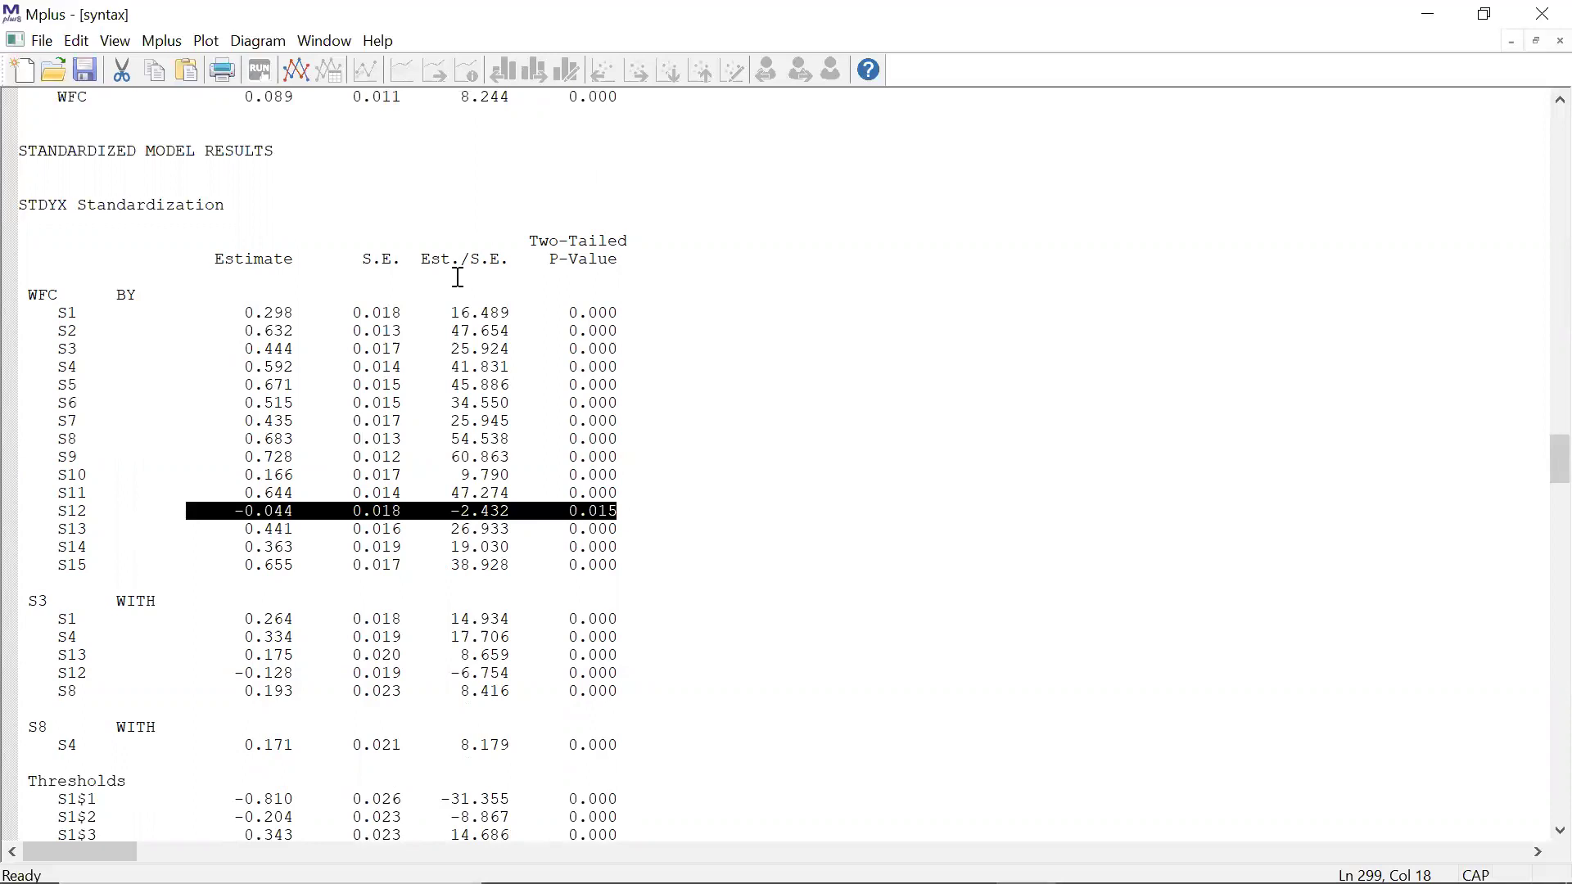
pyautogui.click(1052, 514)
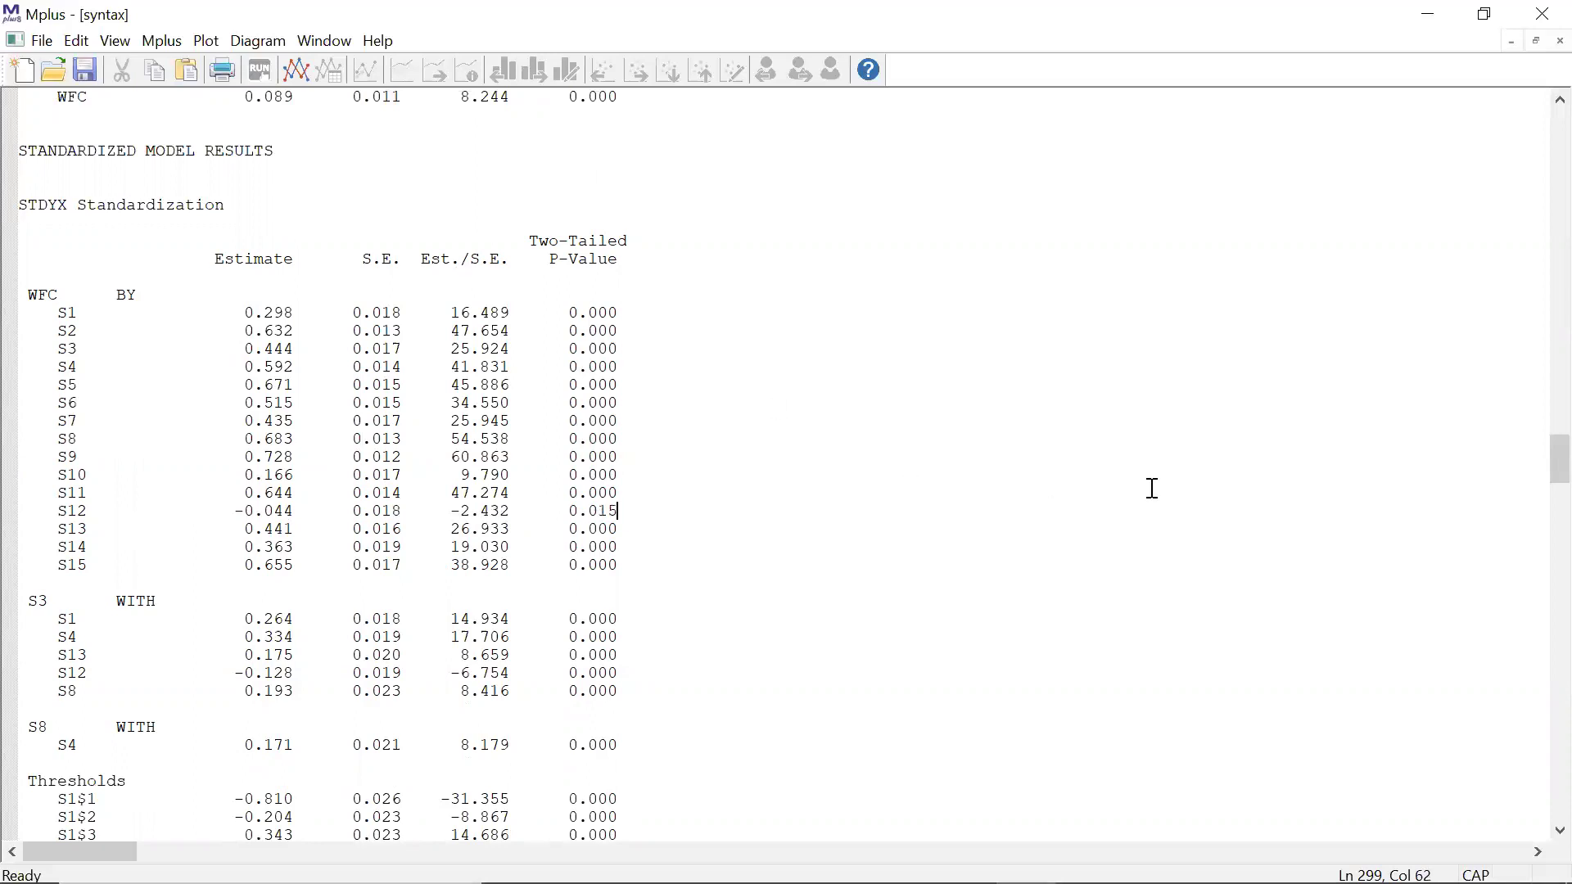
pyautogui.moveTo(1538, 458); pyautogui.dragTo(1537, 543)
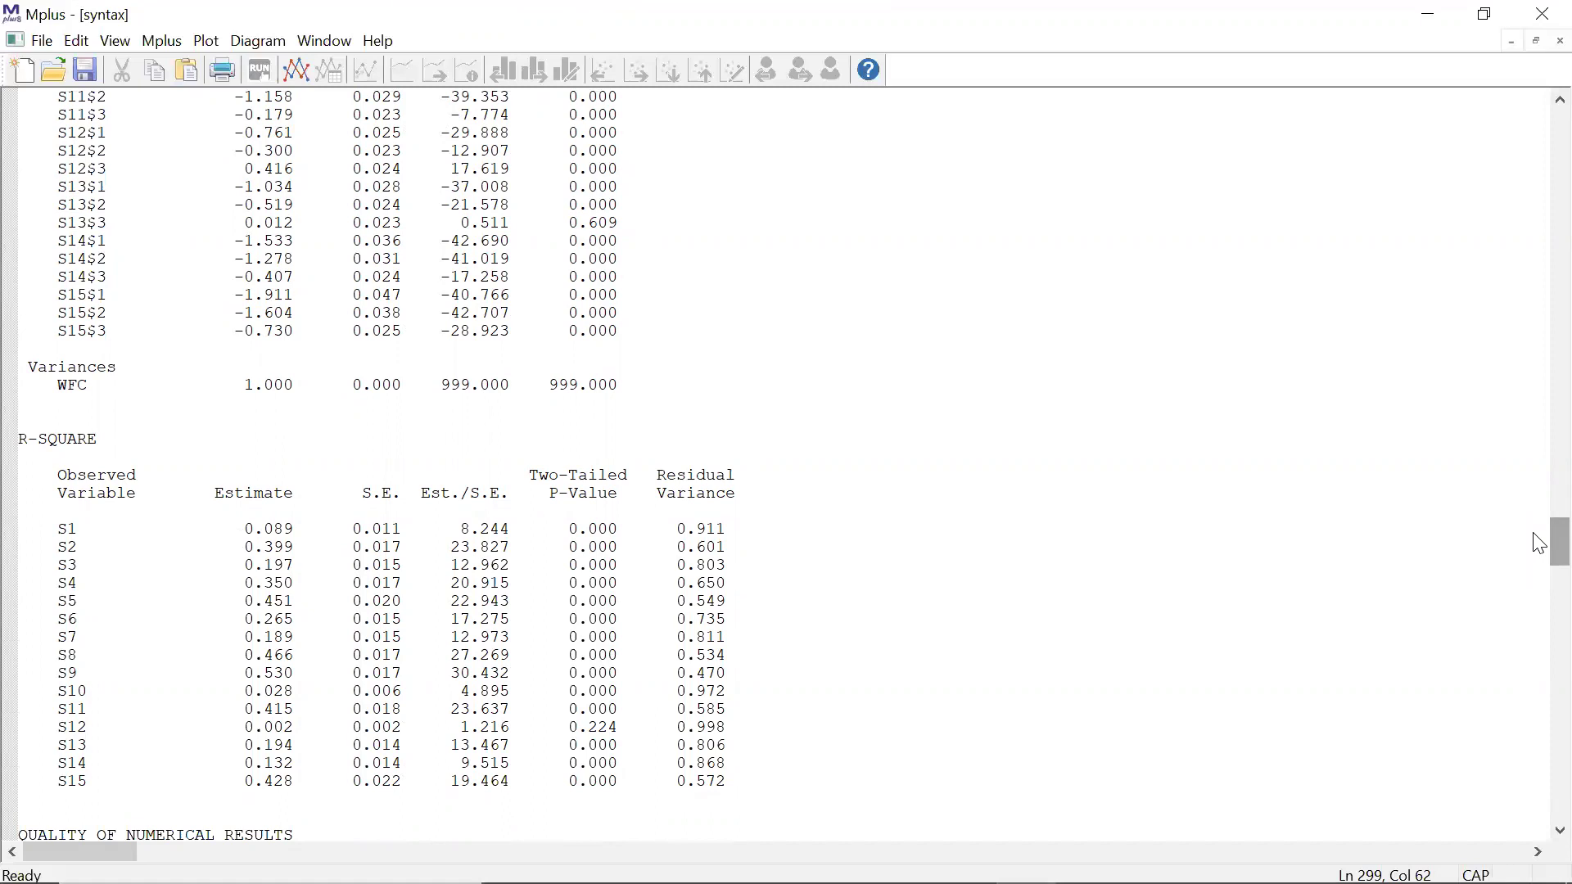
# Return to the input instructions and review the residual correlation statements from S3 WITH S1 through S8 WITH S4.
pyautogui.moveTo(1538, 543); pyautogui.dragTo(1540, 239)
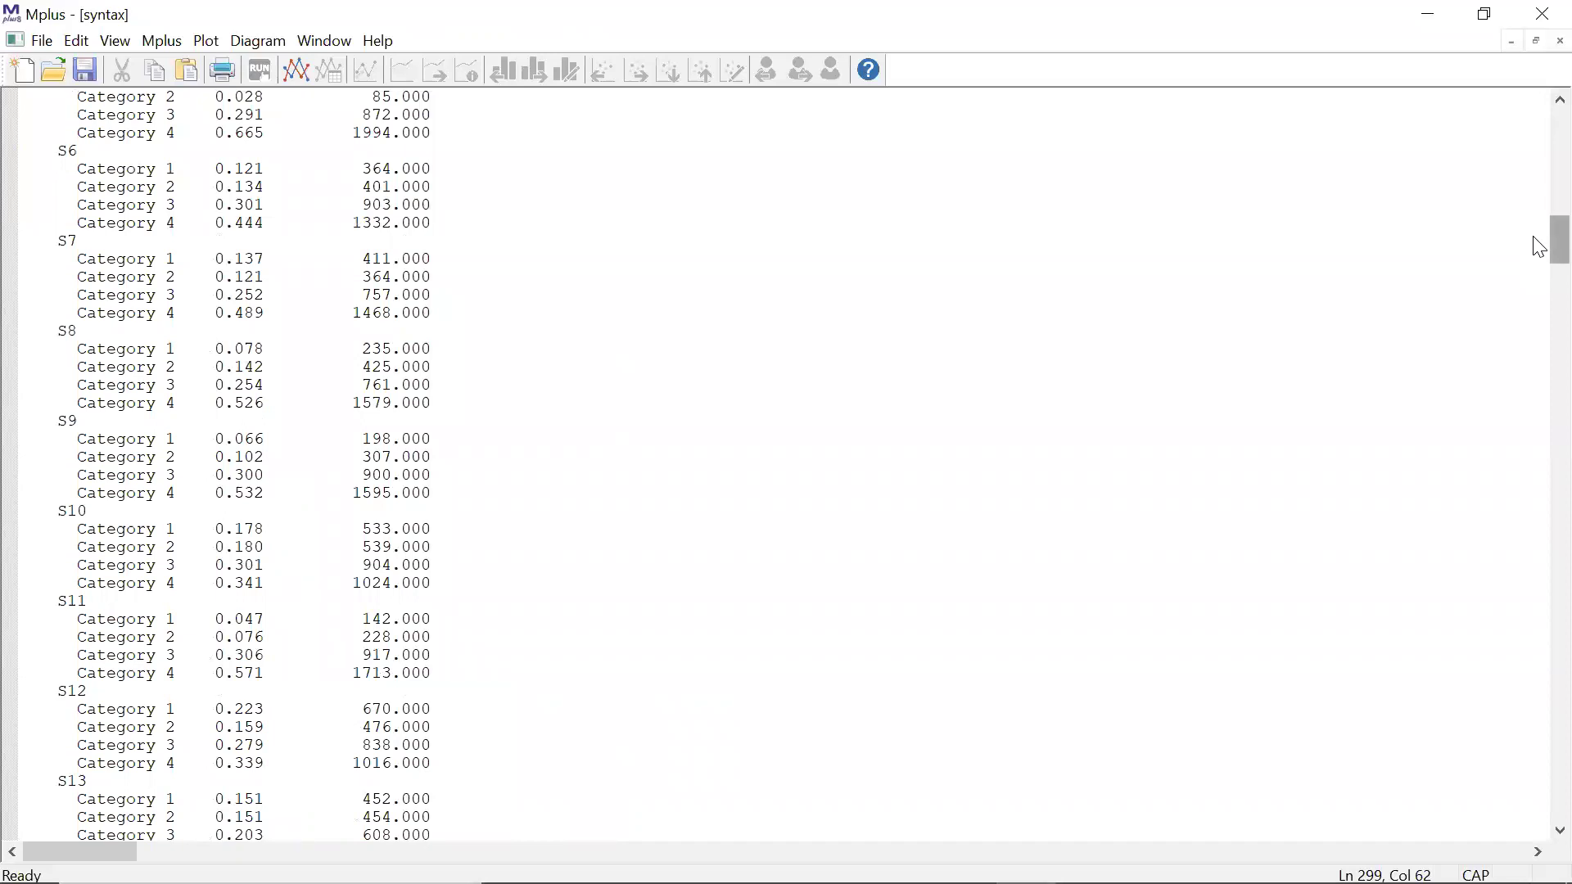
pyautogui.moveTo(1539, 253); pyautogui.dragTo(1539, 160)
pyautogui.click(32, 223)
pyautogui.moveTo(32, 223); pyautogui.dragTo(222, 308)
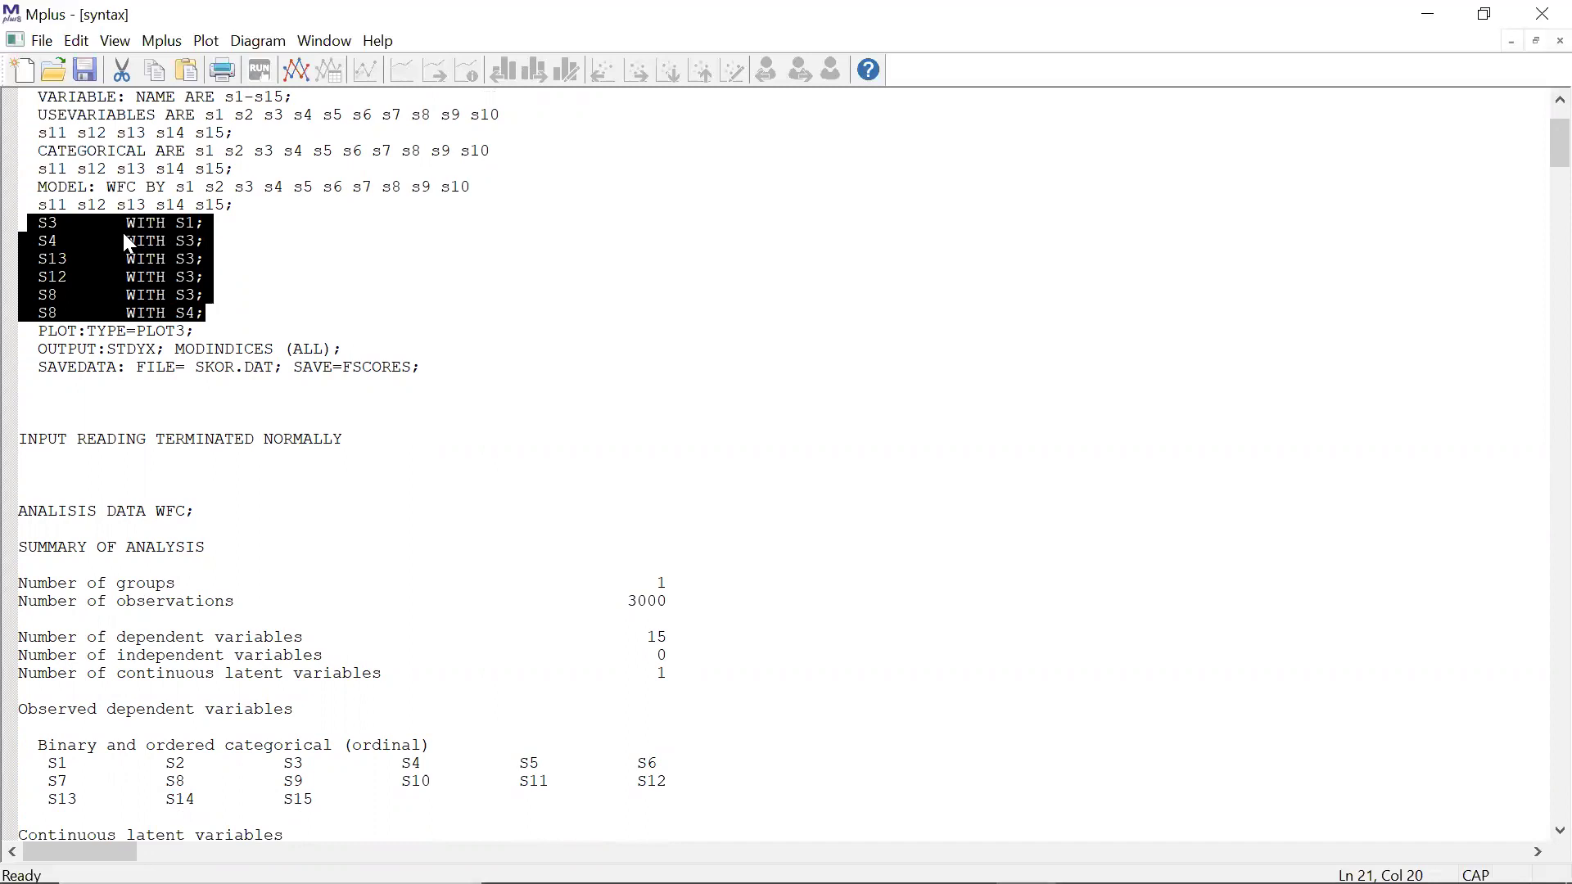
pyautogui.click(76, 223)
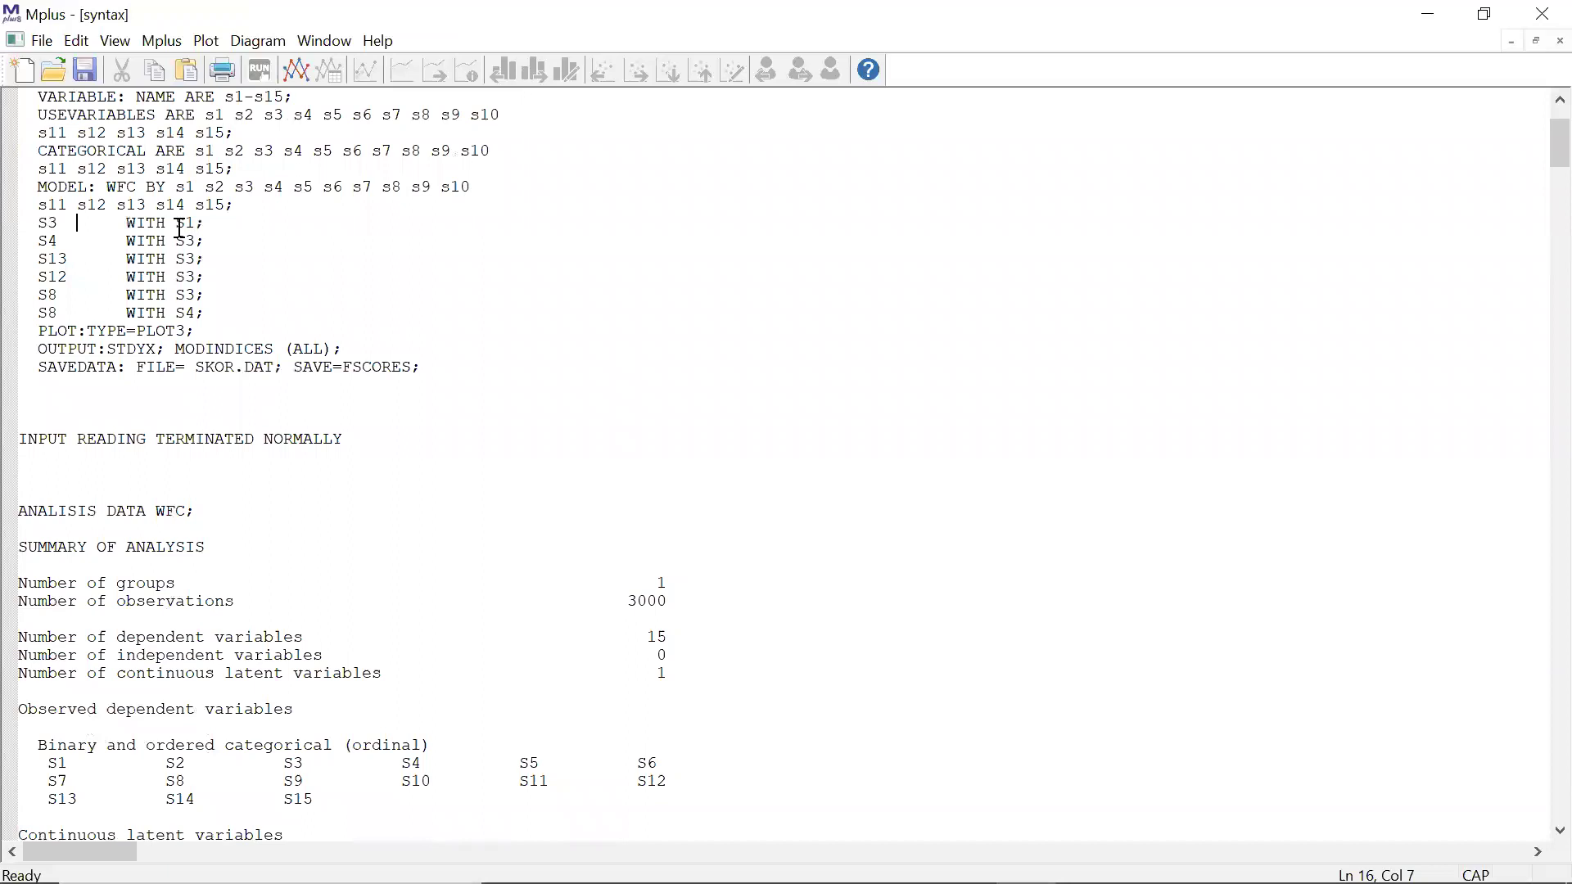
pyautogui.click(70, 299)
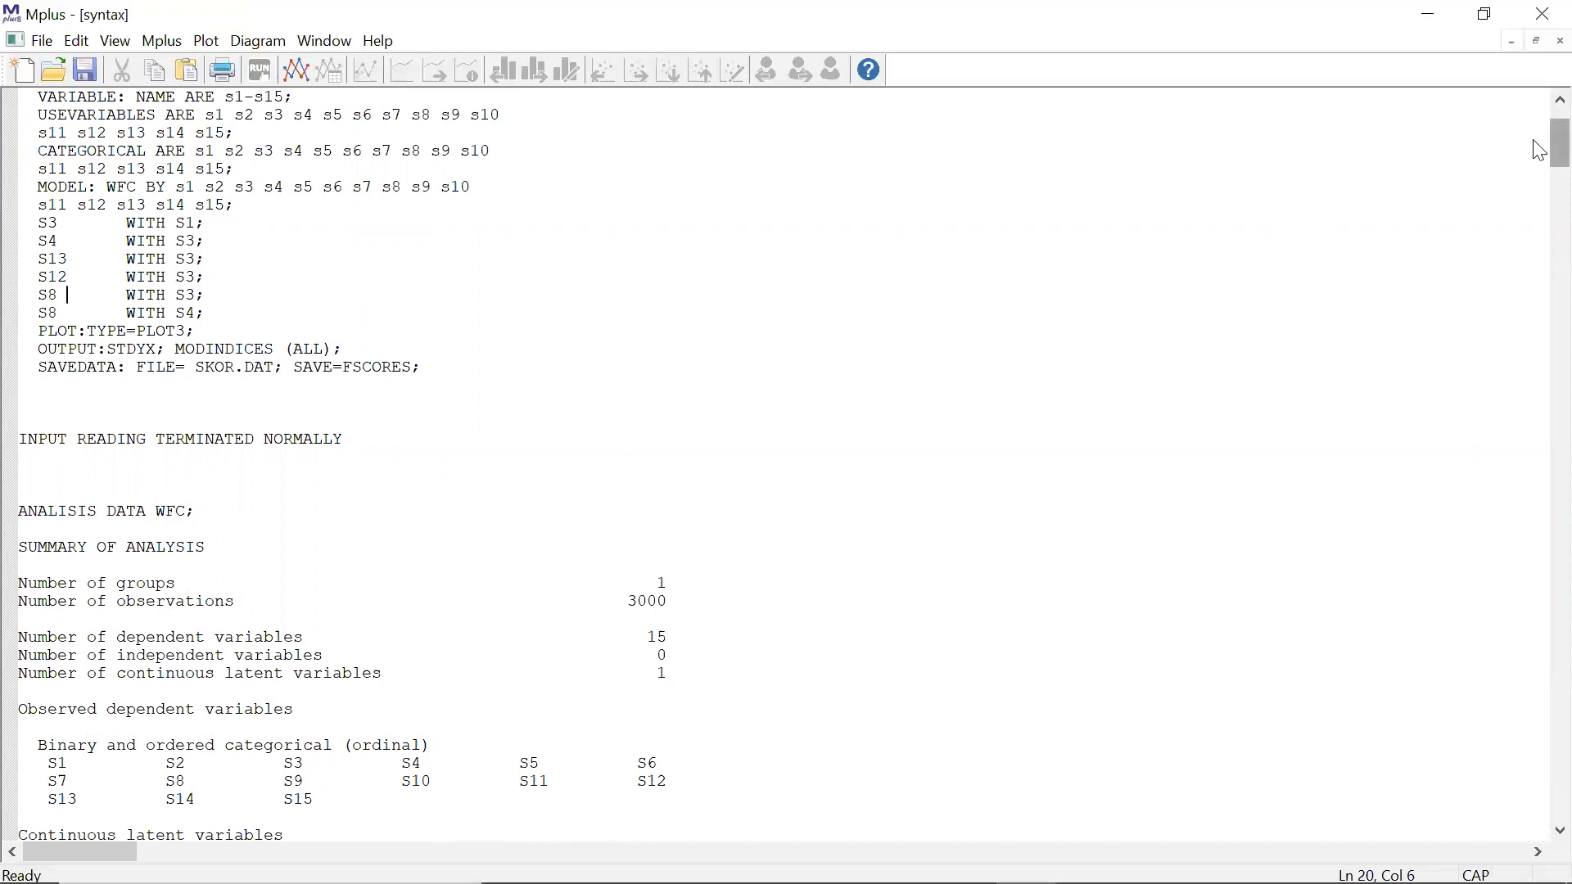
# Look through the output from the analysis summary to the standardized thresholds and the R-square section.
pyautogui.scroll(-20, 1539, 150)
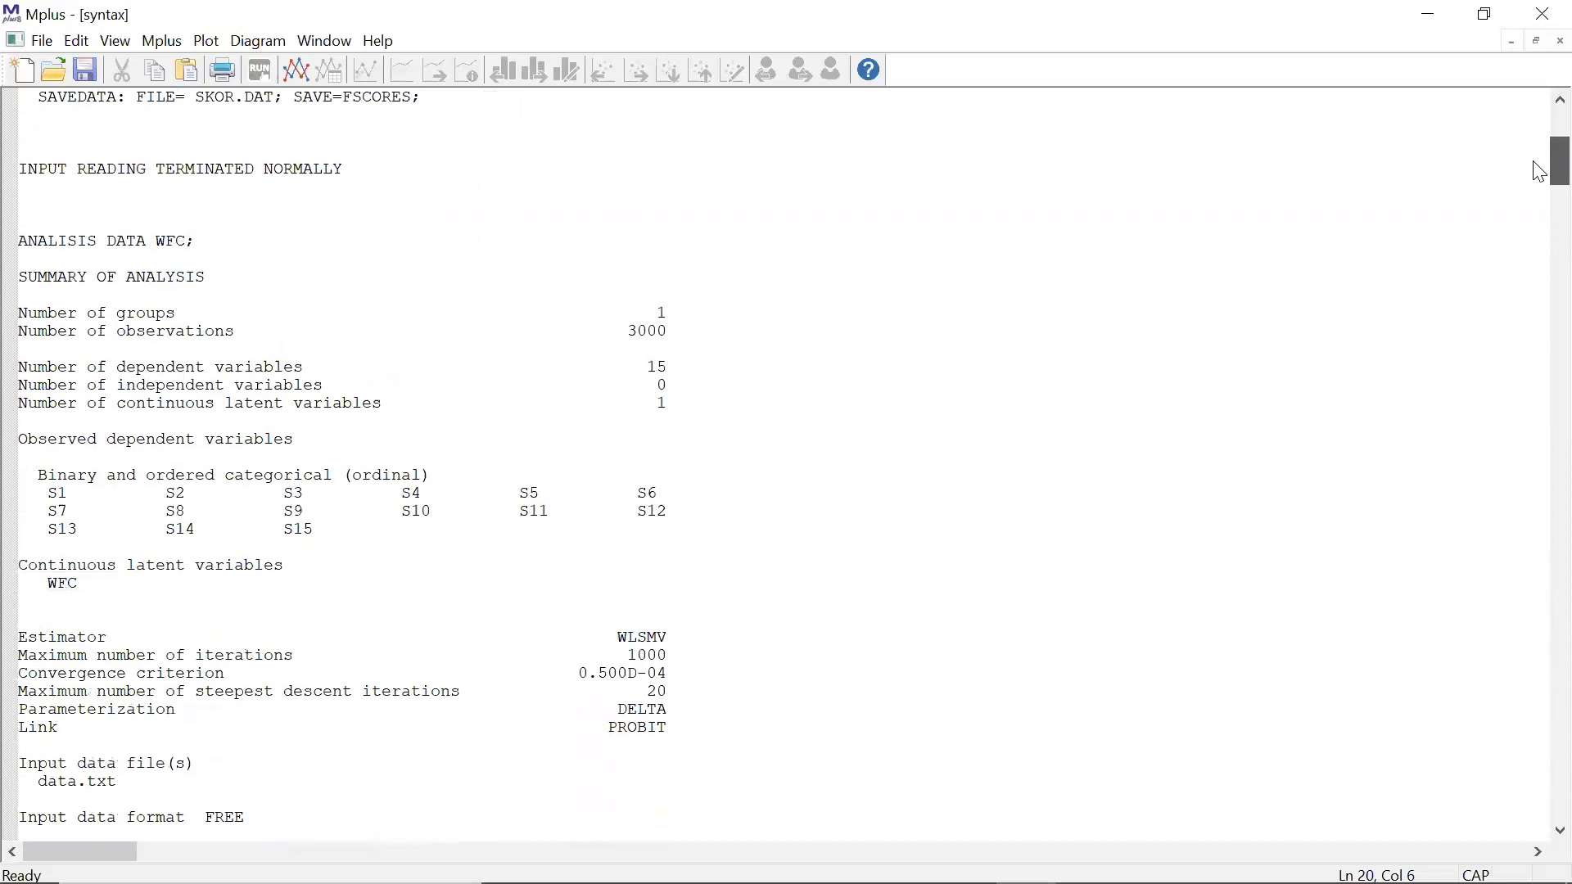
pyautogui.scroll(-20, 1539, 246)
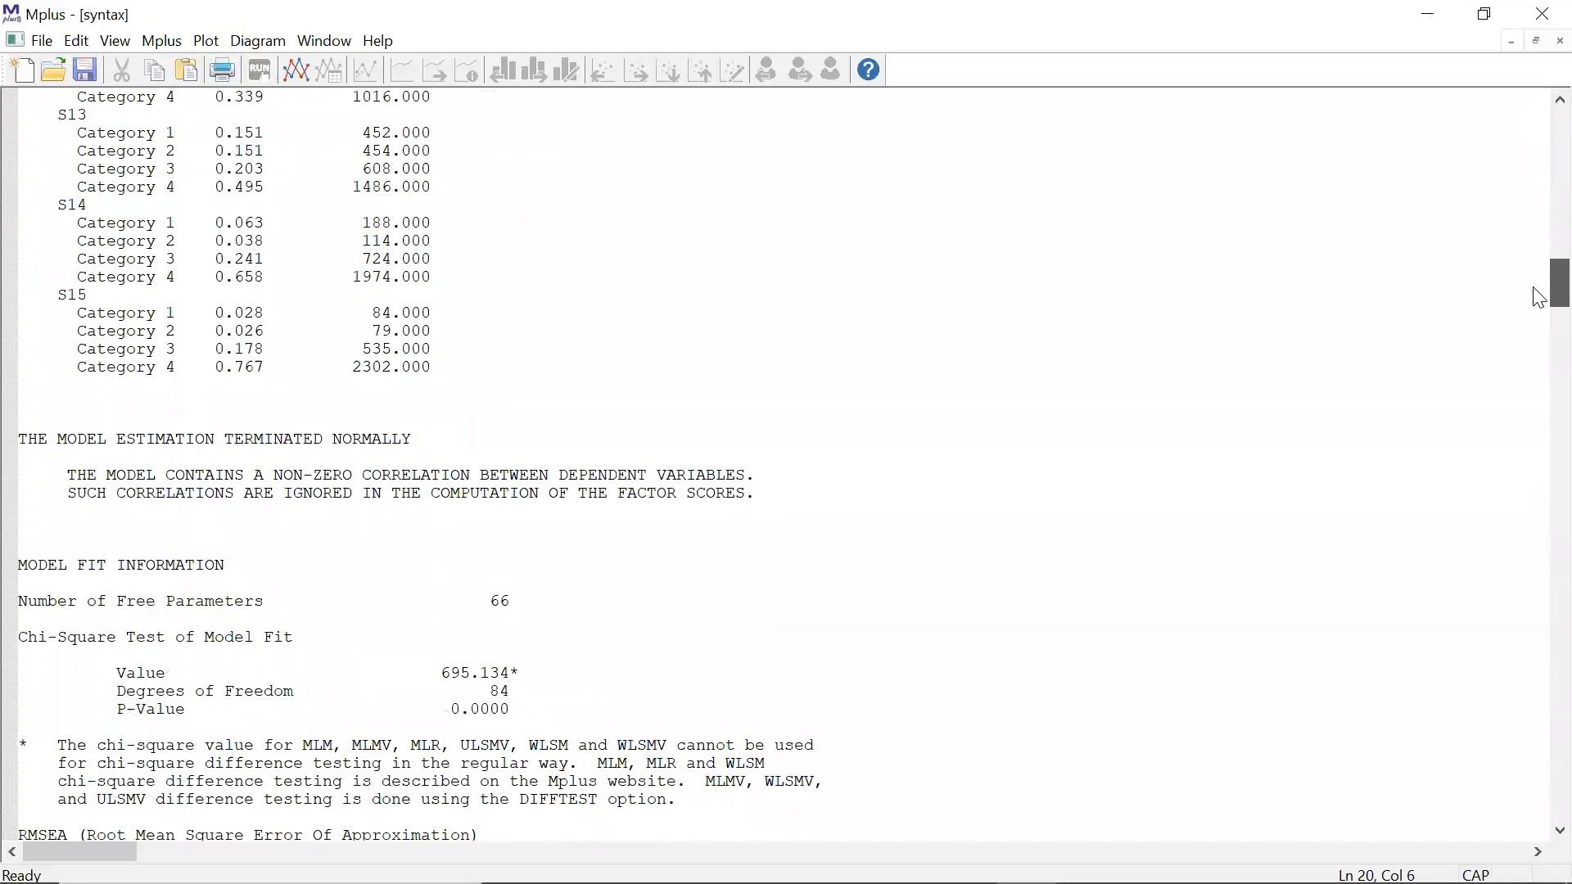
pyautogui.moveTo(1539, 353); pyautogui.dragTo(1539, 503)
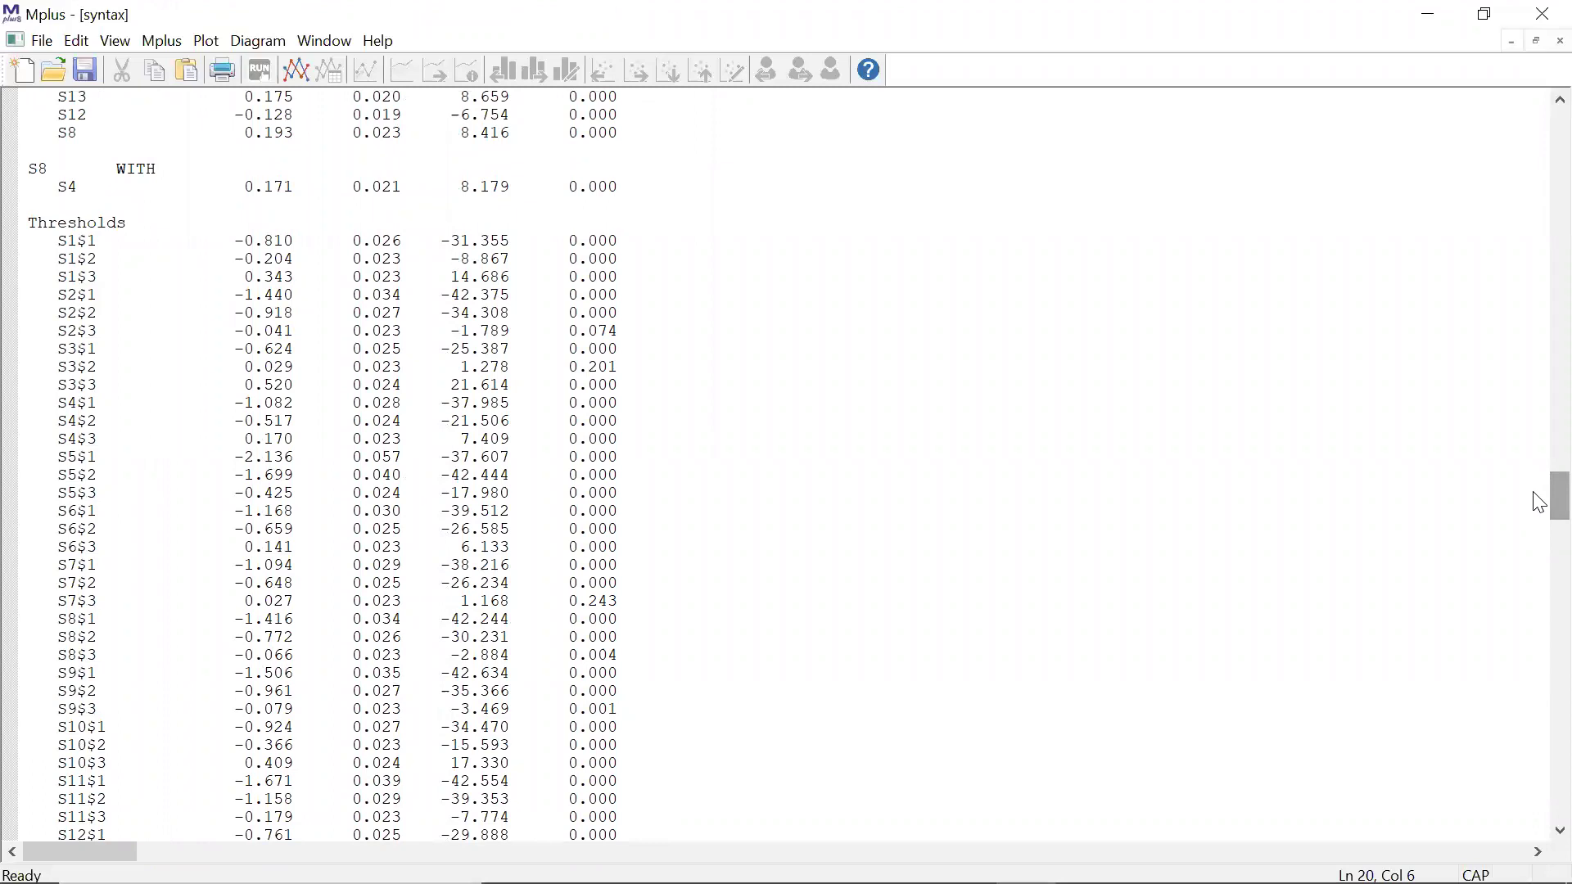
pyautogui.moveTo(1539, 502); pyautogui.dragTo(1539, 535)
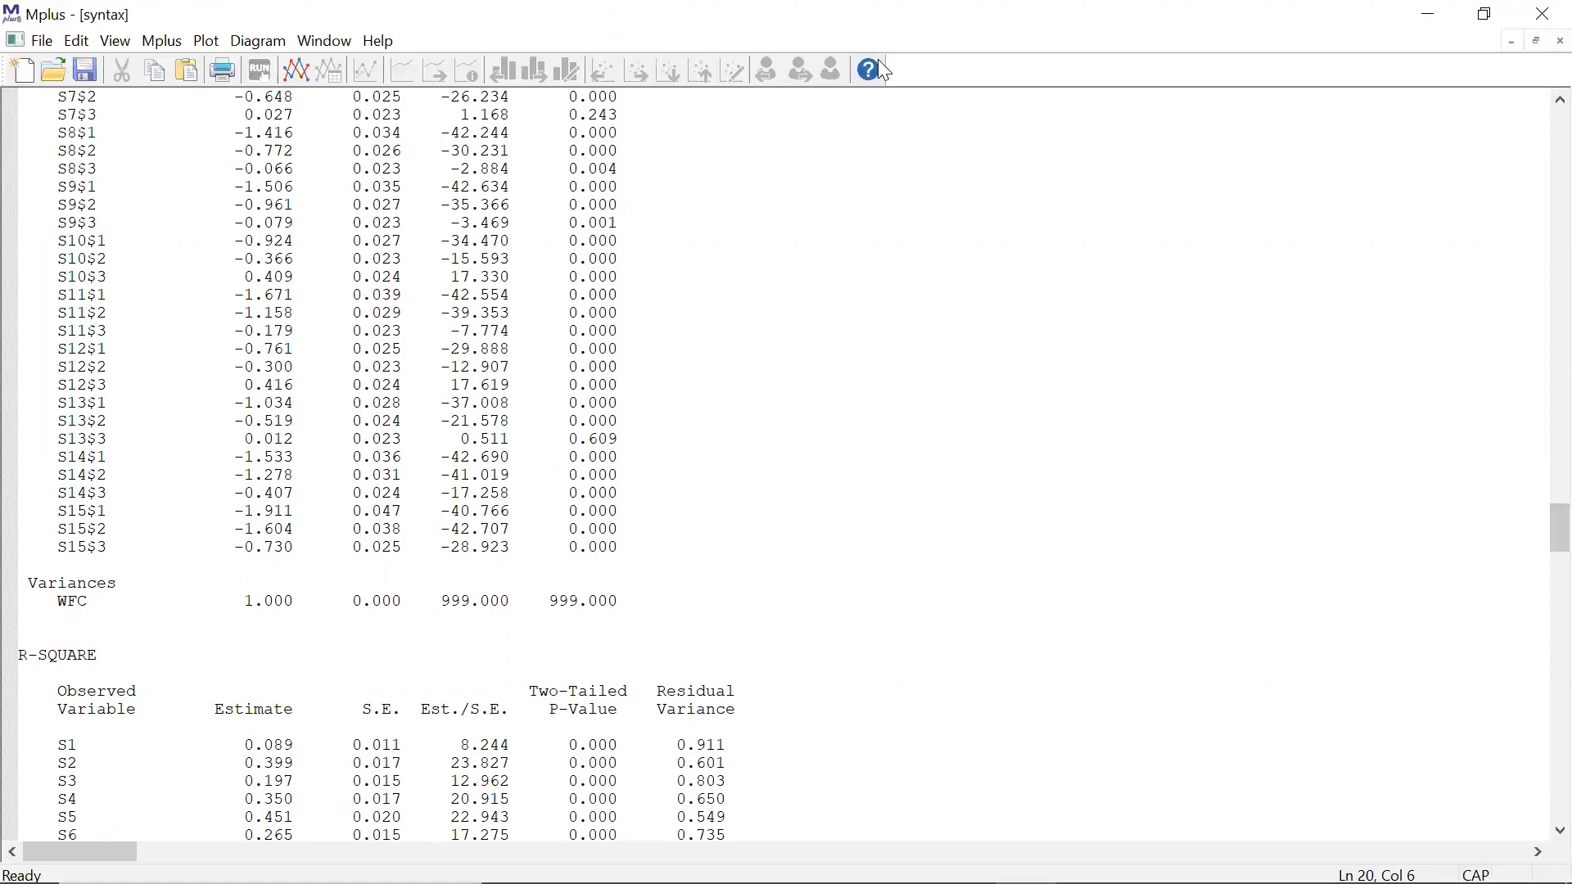
# Open the path diagram of the WFC model to inspect its item loadings and residual correlations.
pyautogui.click(1259, 34)
pyautogui.click(259, 42)
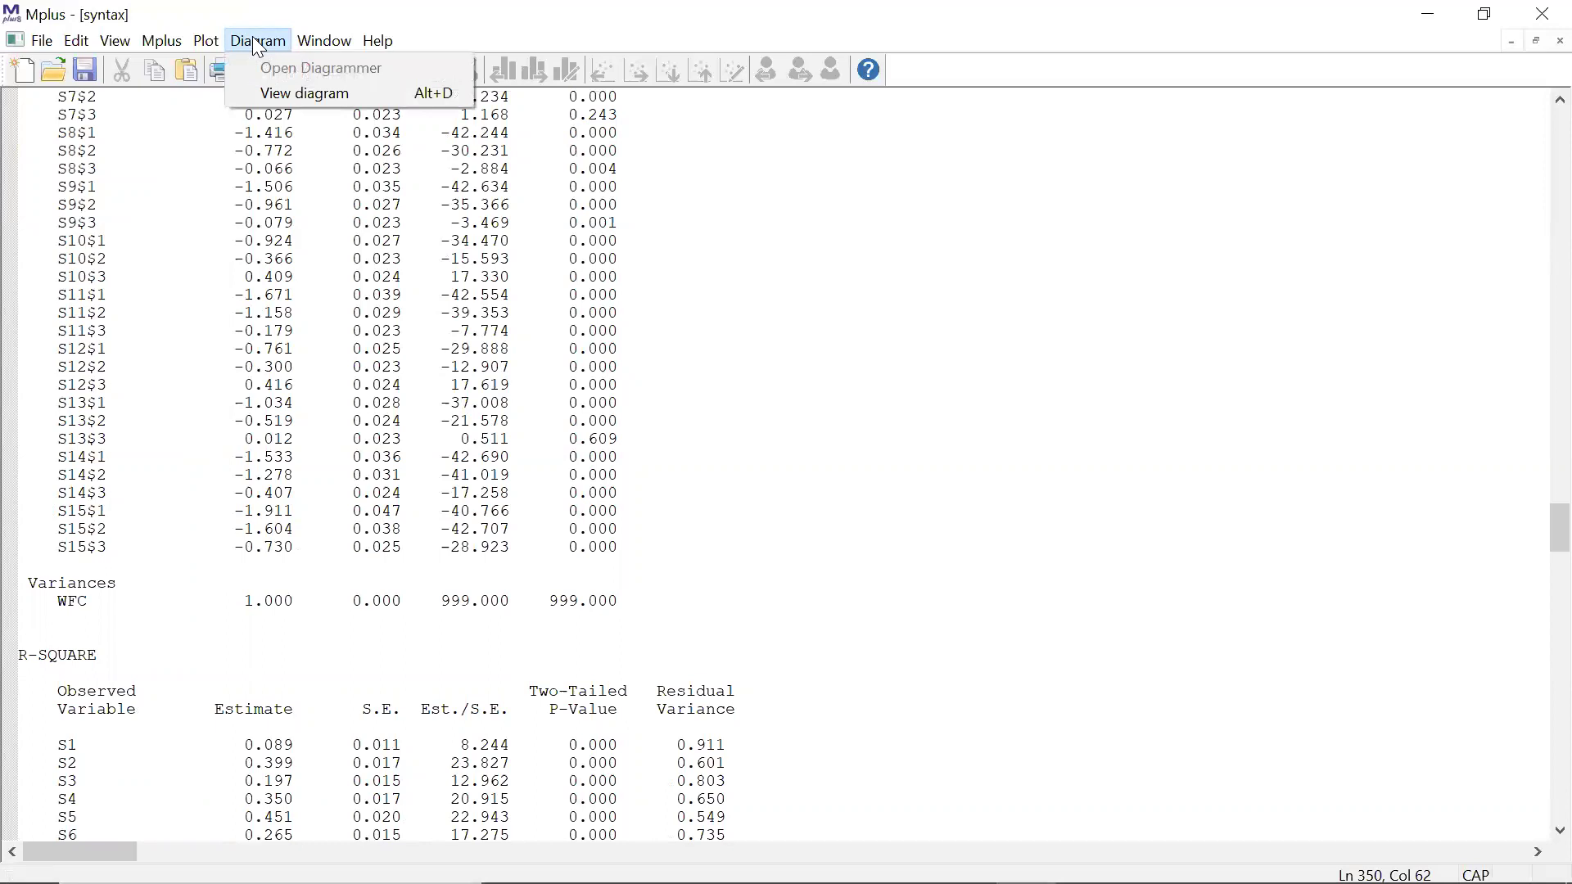
pyautogui.click(288, 93)
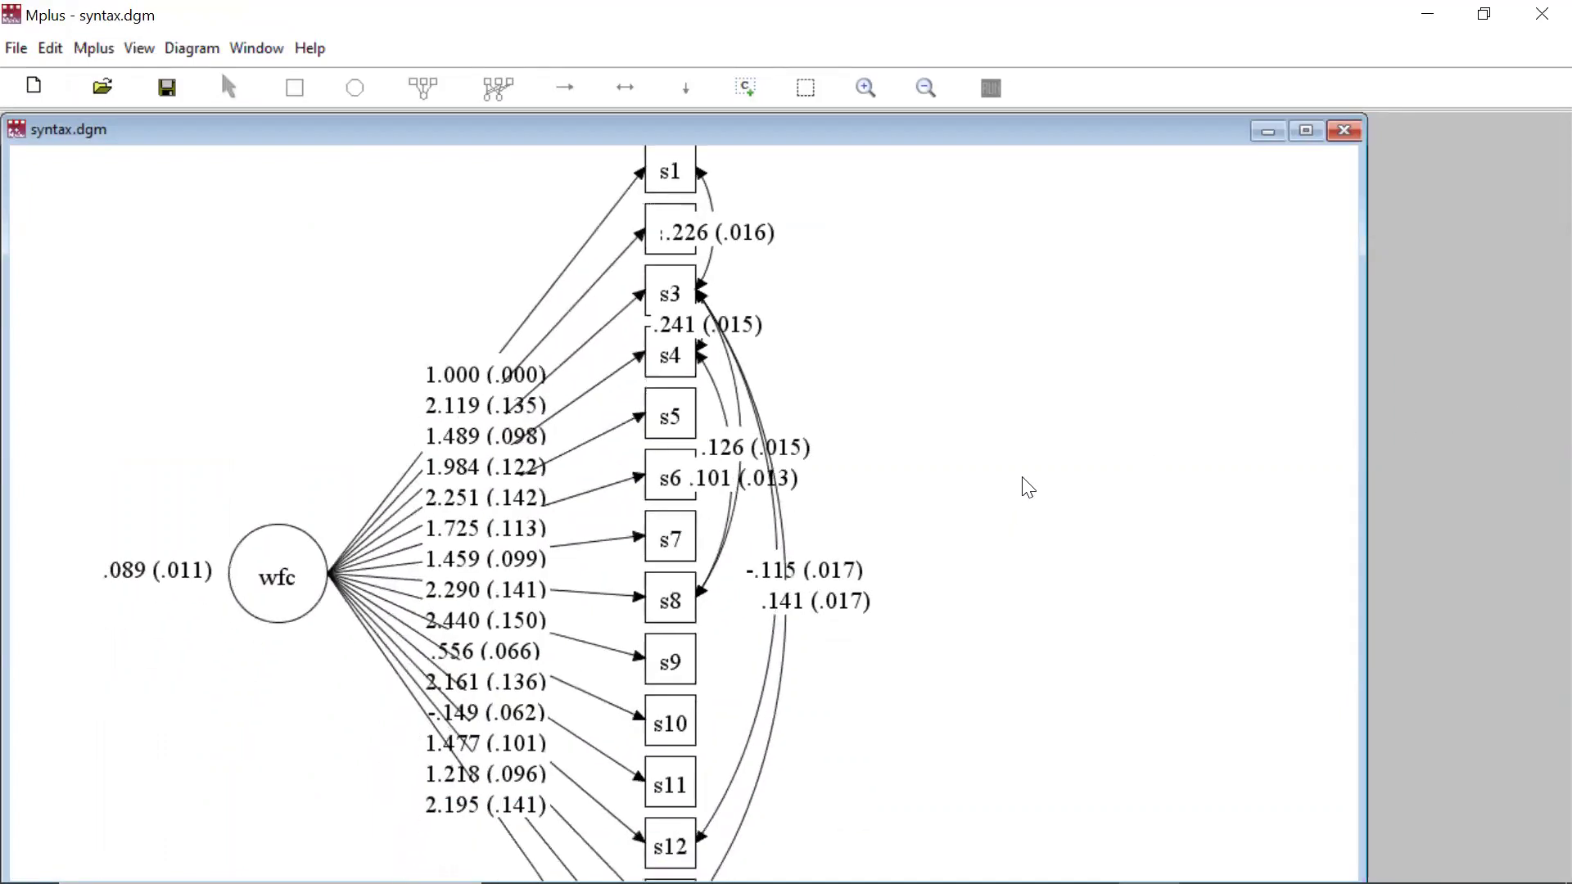
pyautogui.click(927, 89)
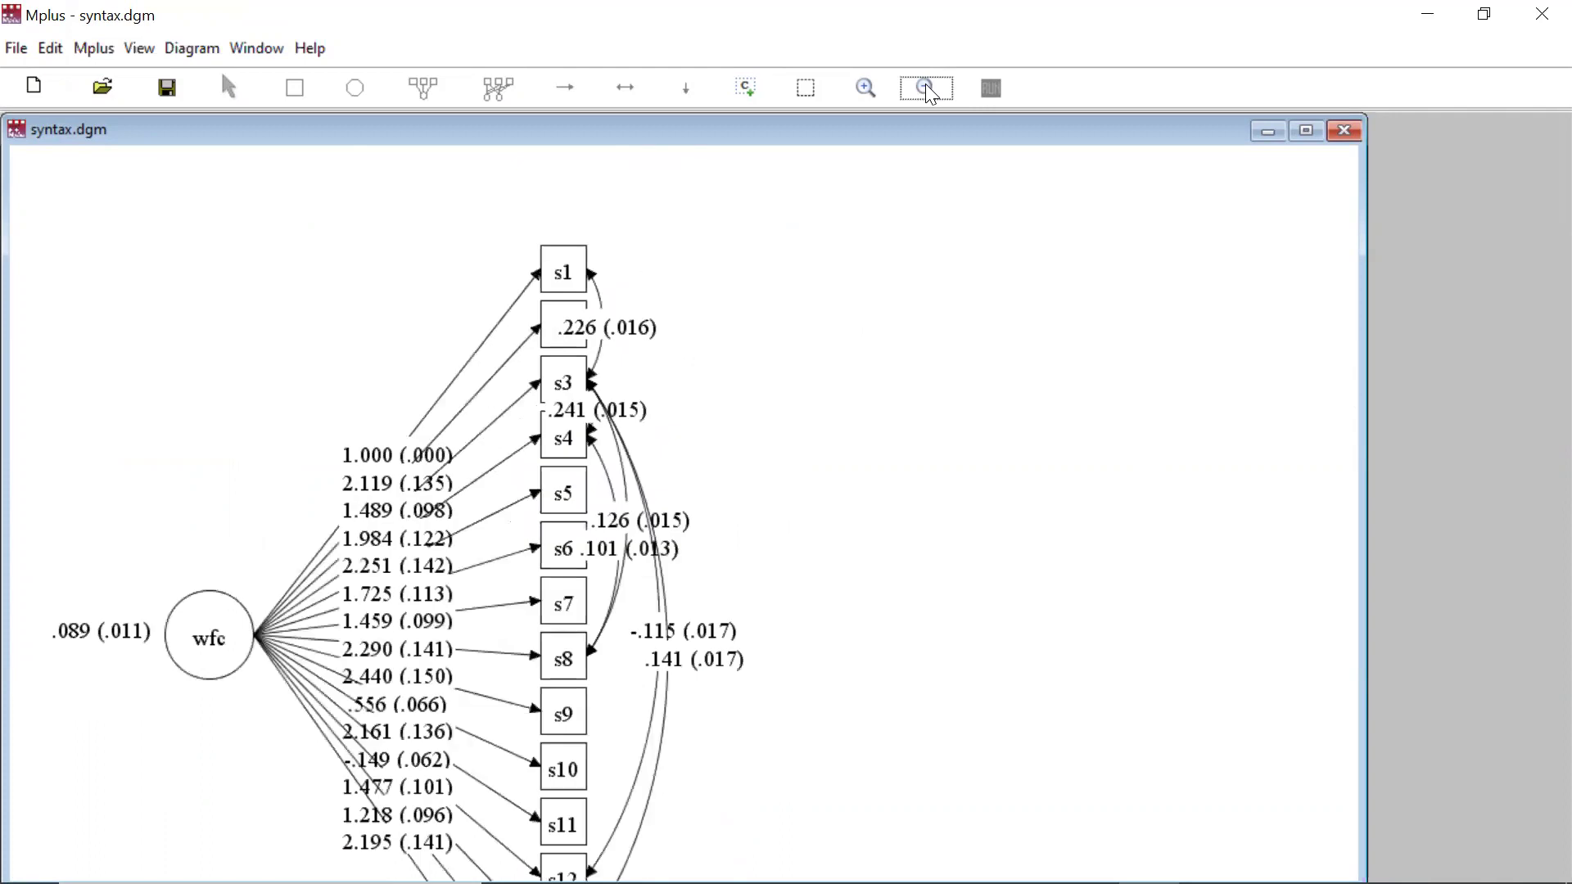
pyautogui.click(928, 89)
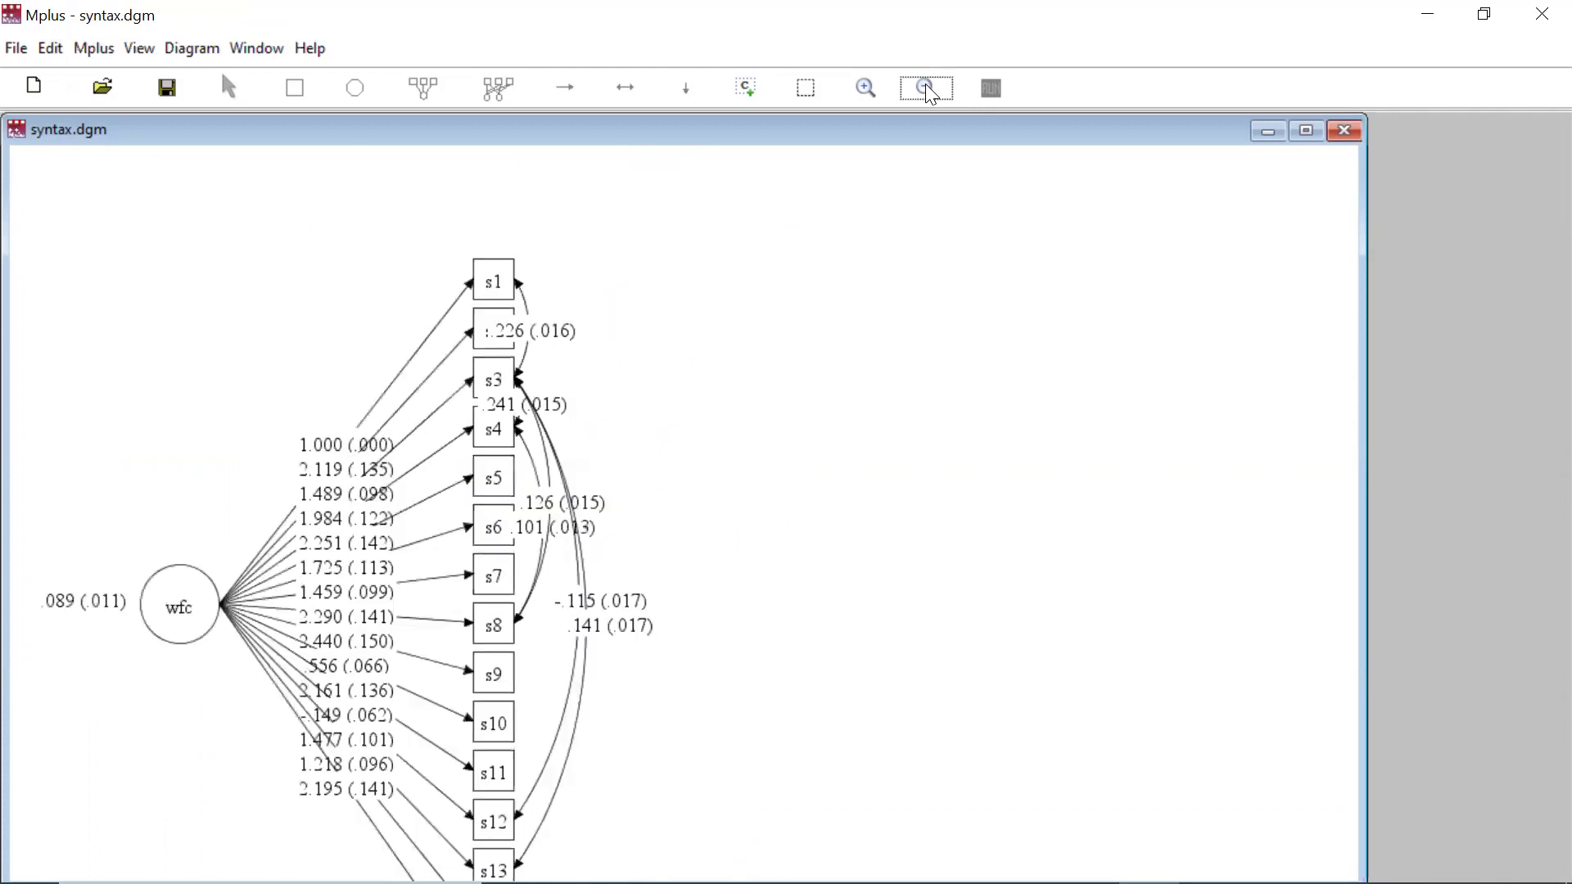